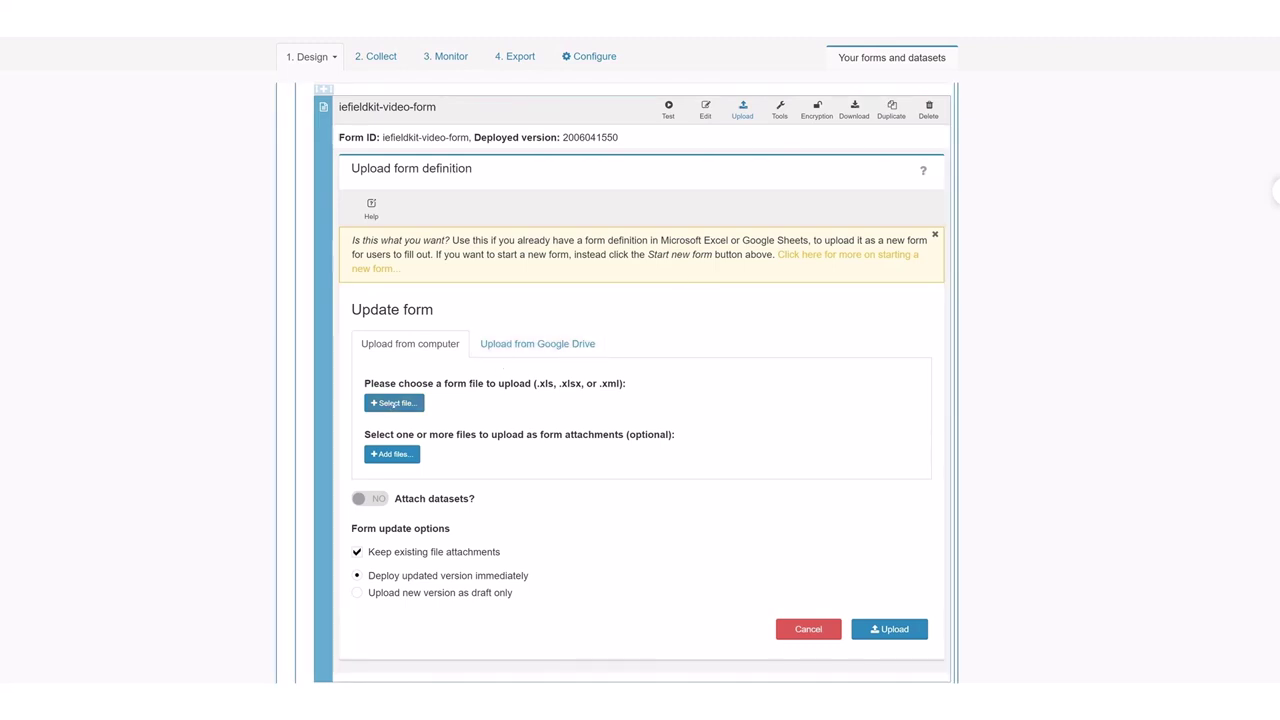
Upload iefieldkit-video-form.xls to SurveyCTO as the new form definition.
{"action": "left_click", "coordinate": [360, 135]}
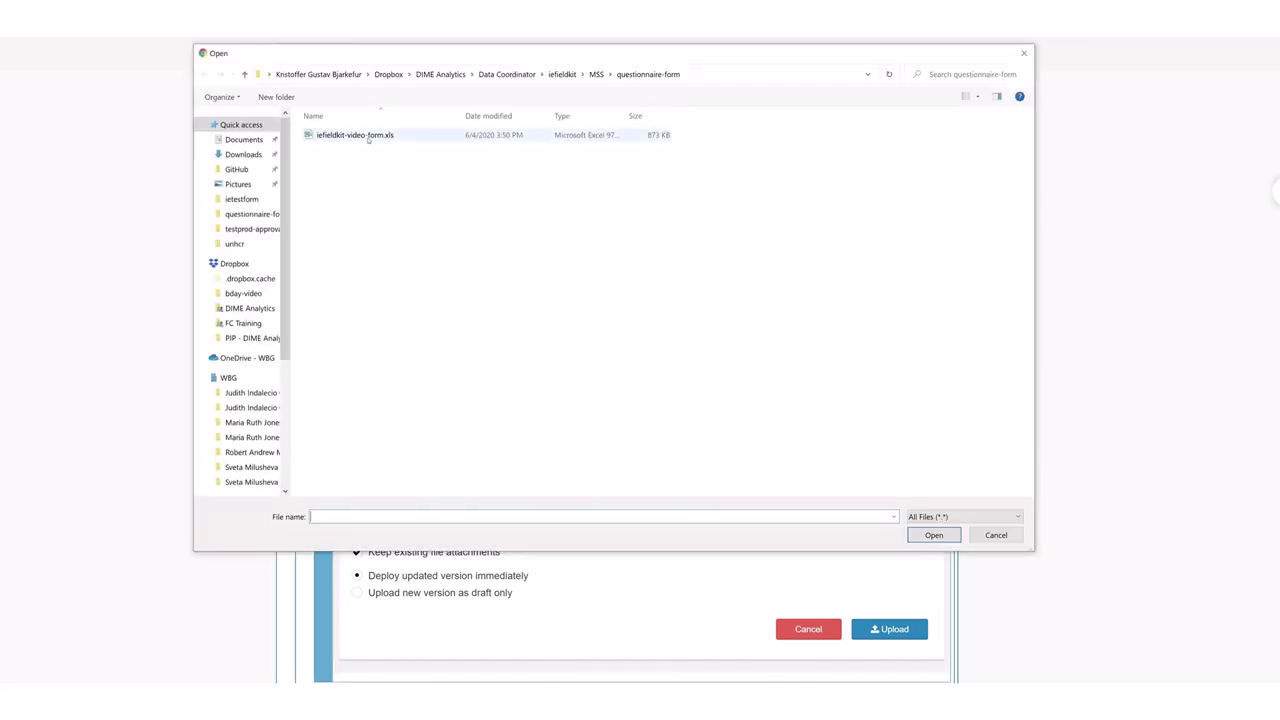
{"action": "left_click", "coordinate": [925, 533]}
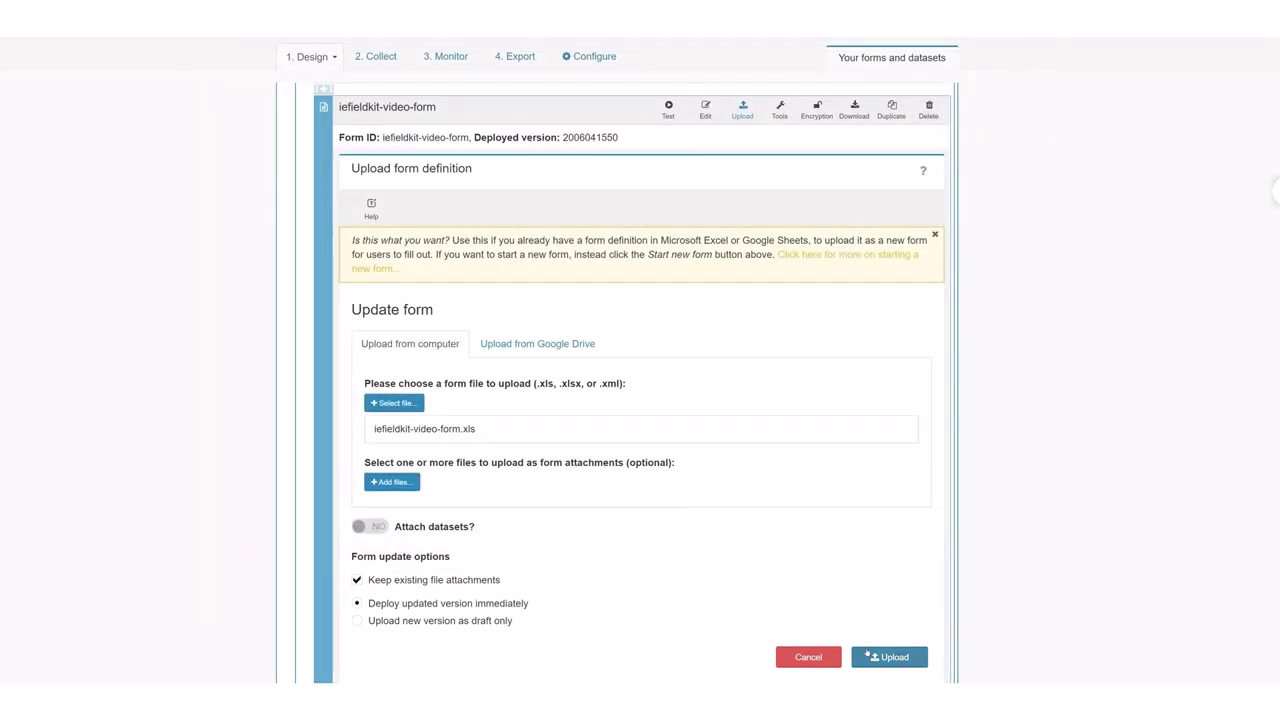
{"action": "left_click", "coordinate": [866, 655]}
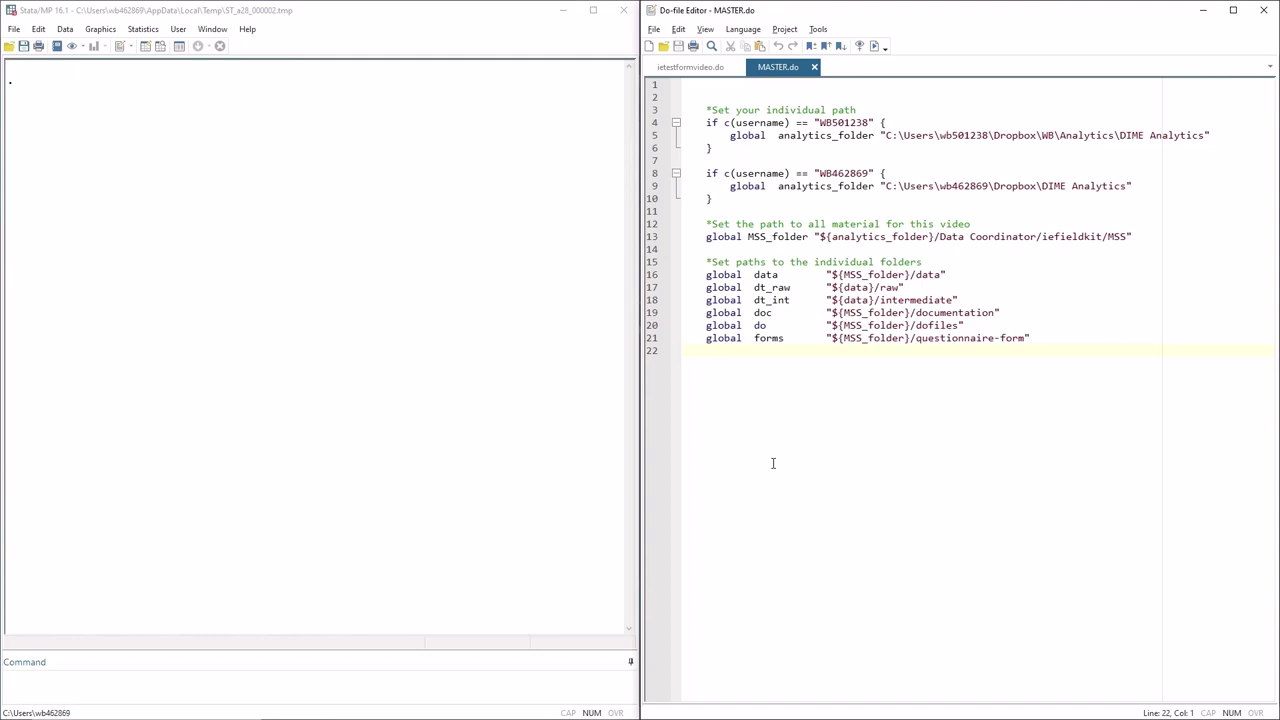
Execute MASTER.do to define the folder path globals, then bring up ietestformvideo.do.
{"action": "key", "text": "ctrl+d"}
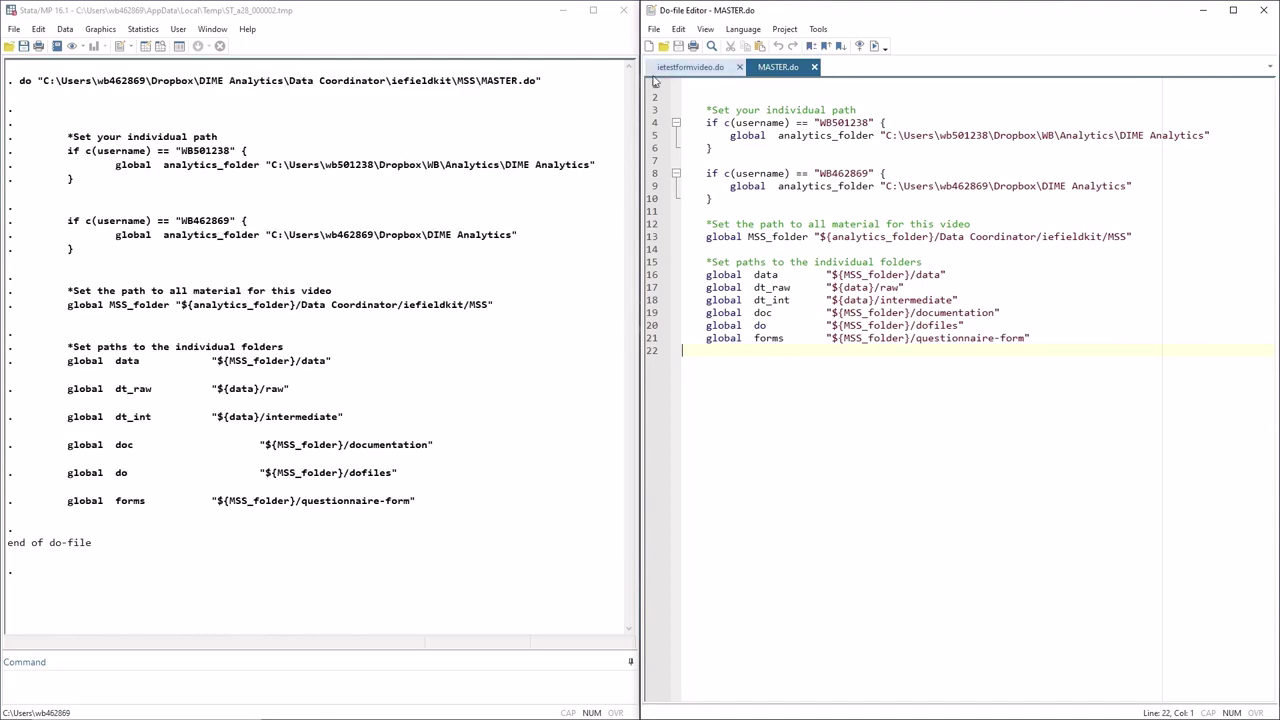
{"action": "left_click", "coordinate": [657, 72]}
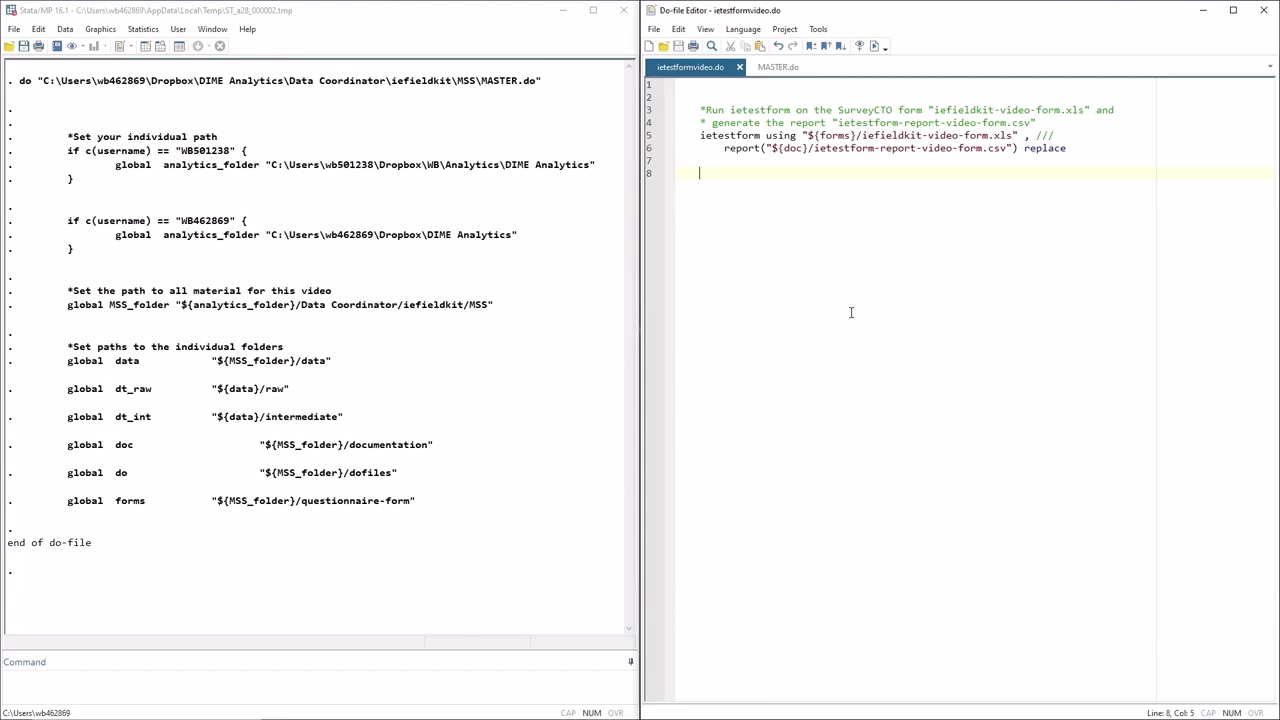
Run ietestformvideo.do to write ietestform-report-video-form.csv and focus the Results window.
{"action": "key", "text": "ctrl+d"}
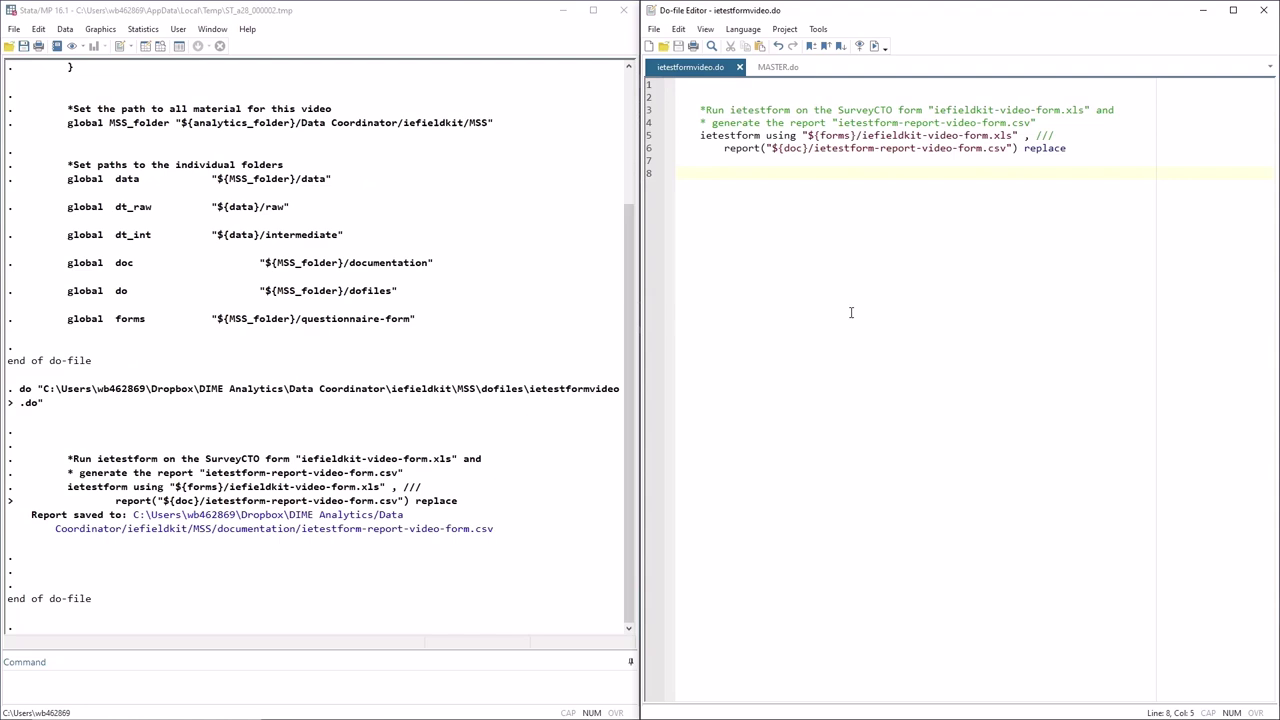
{"action": "left_click", "coordinate": [280, 537]}
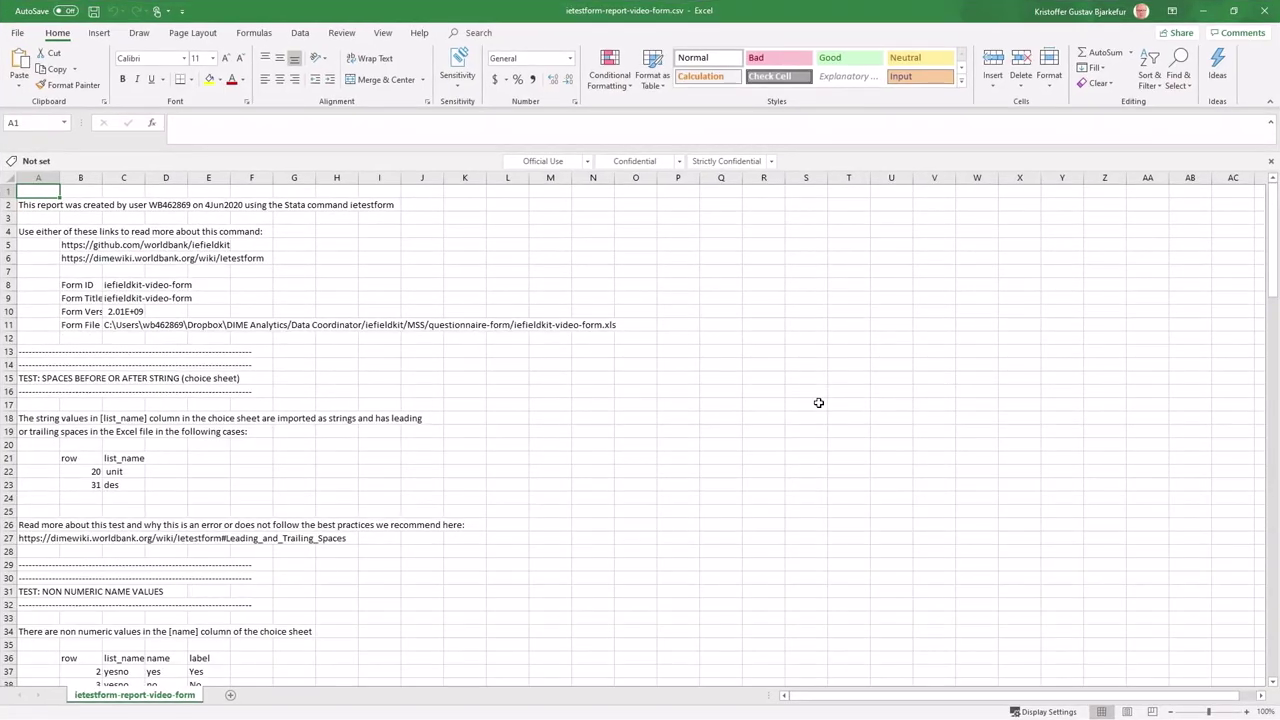
{"action": "scroll", "coordinate": [818, 402], "scroll_direction": "up", "scroll_amount": 2, "text": "ctrl"}
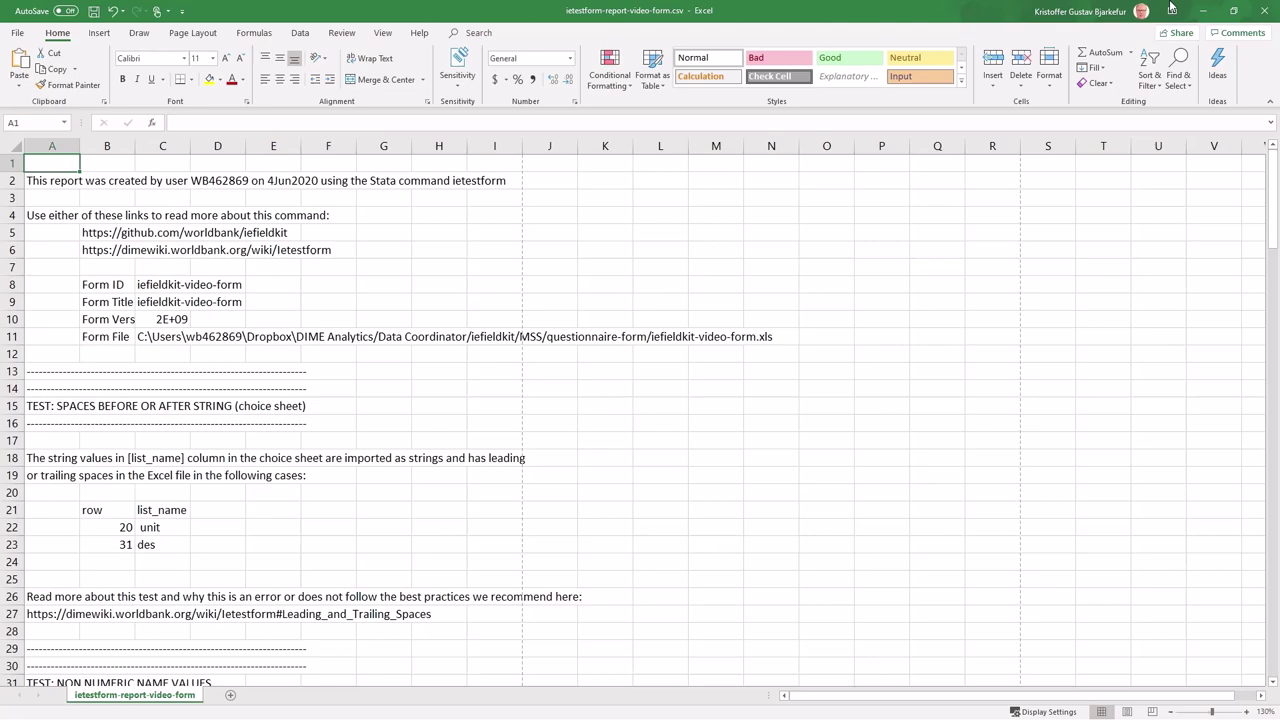
Minimize the report workbook to reveal the iefieldkit-video-form.xls choices sheet.
{"action": "left_click", "coordinate": [1203, 11]}
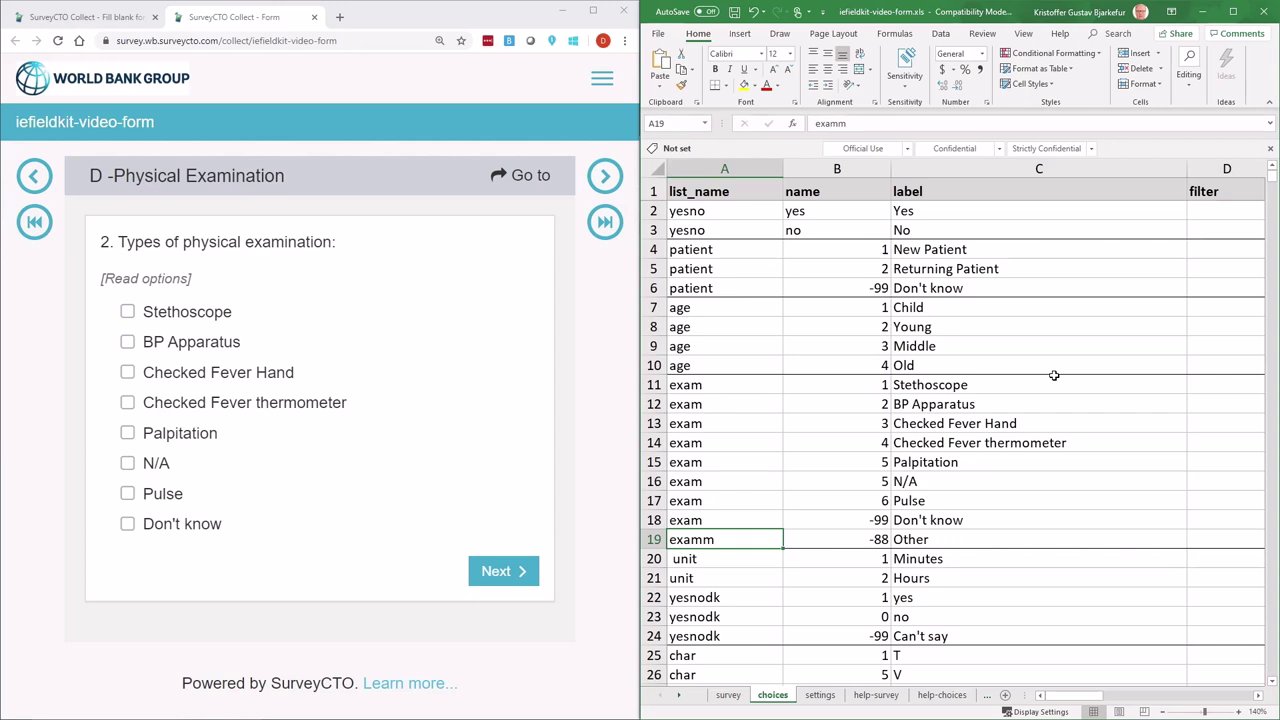
{"action": "left_click", "coordinate": [900, 382]}
{"action": "left_click_drag", "start_coordinate": [851, 380], "coordinate": [940, 535]}
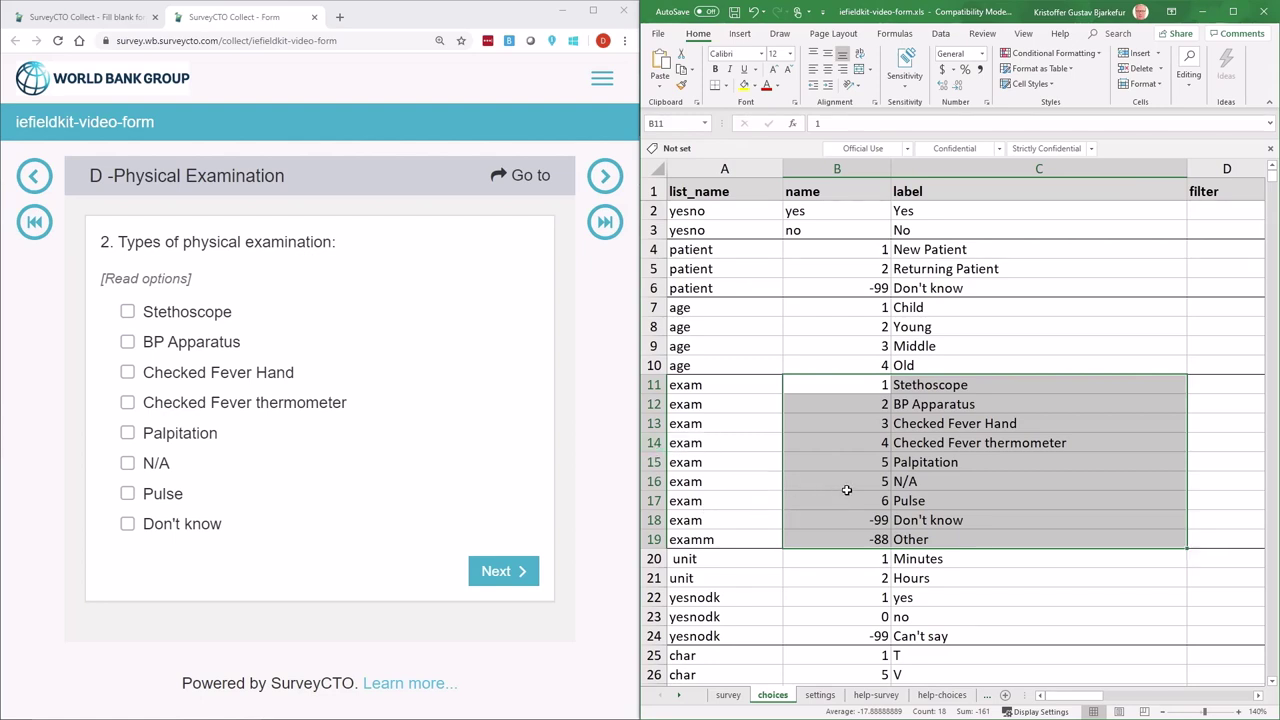
{"action": "left_click_drag", "start_coordinate": [857, 466], "coordinate": [912, 484]}
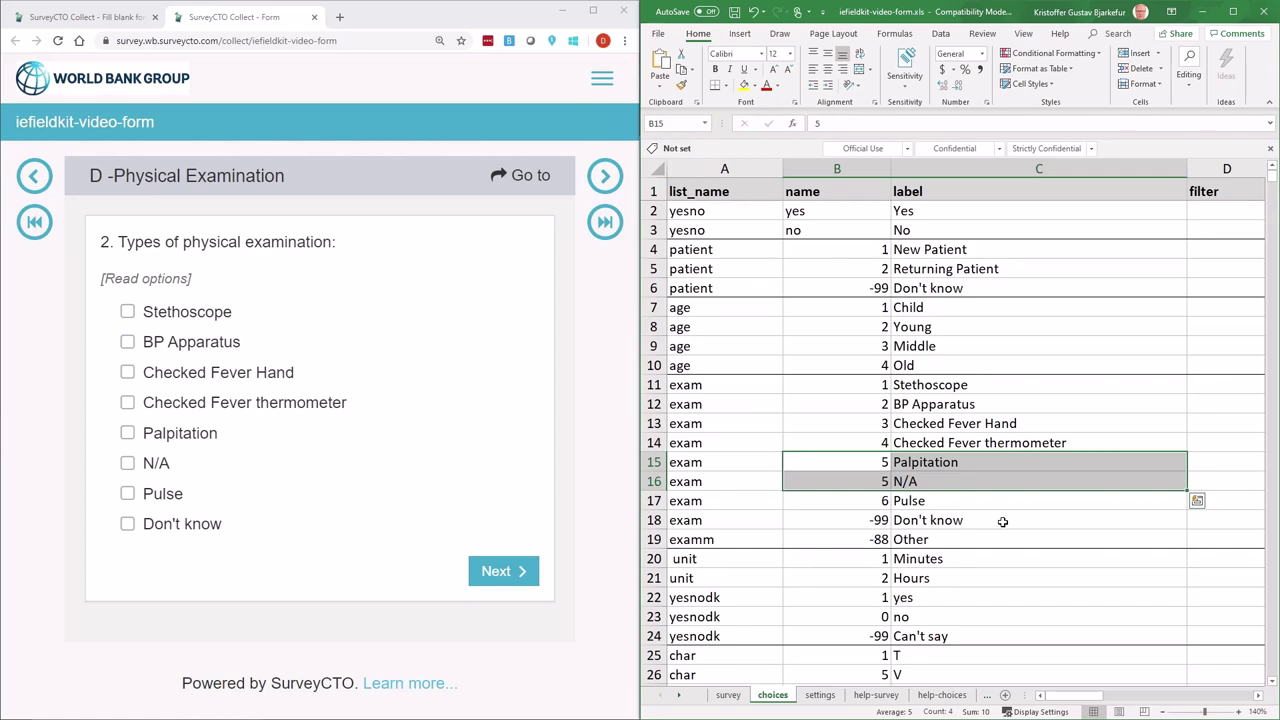
{"action": "left_click", "coordinate": [922, 540]}
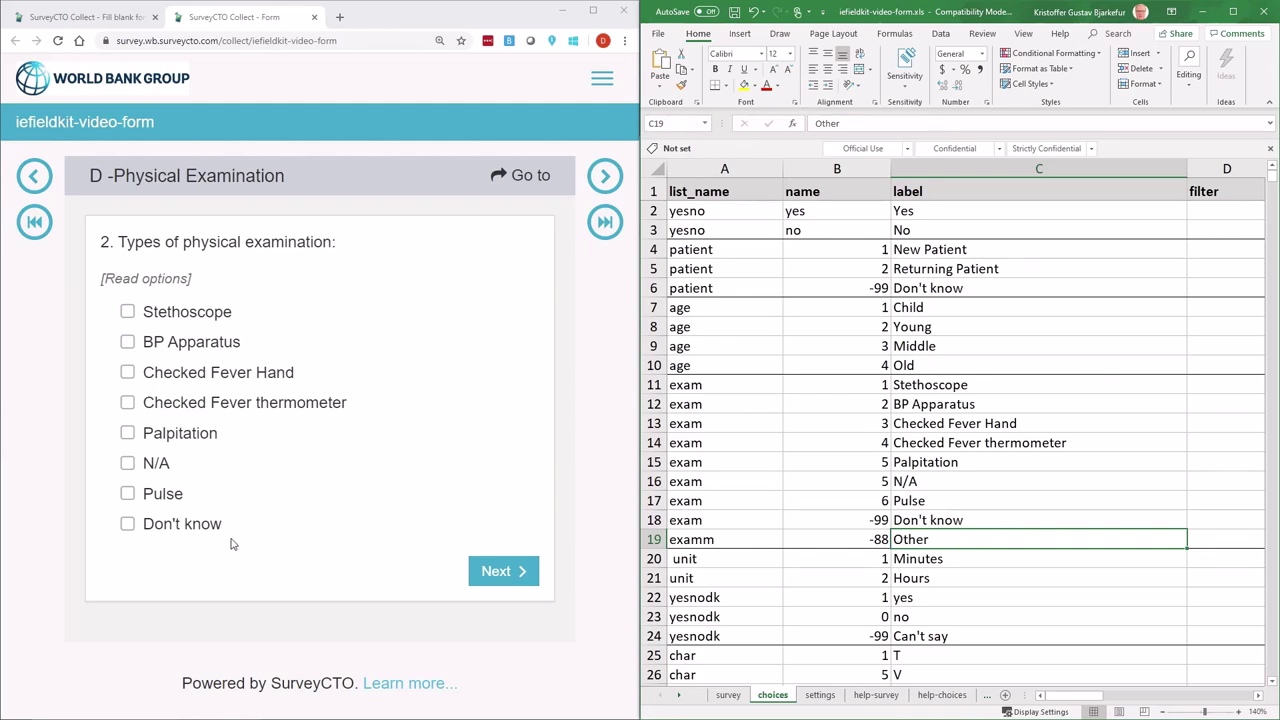
{"action": "left_click", "coordinate": [695, 540]}
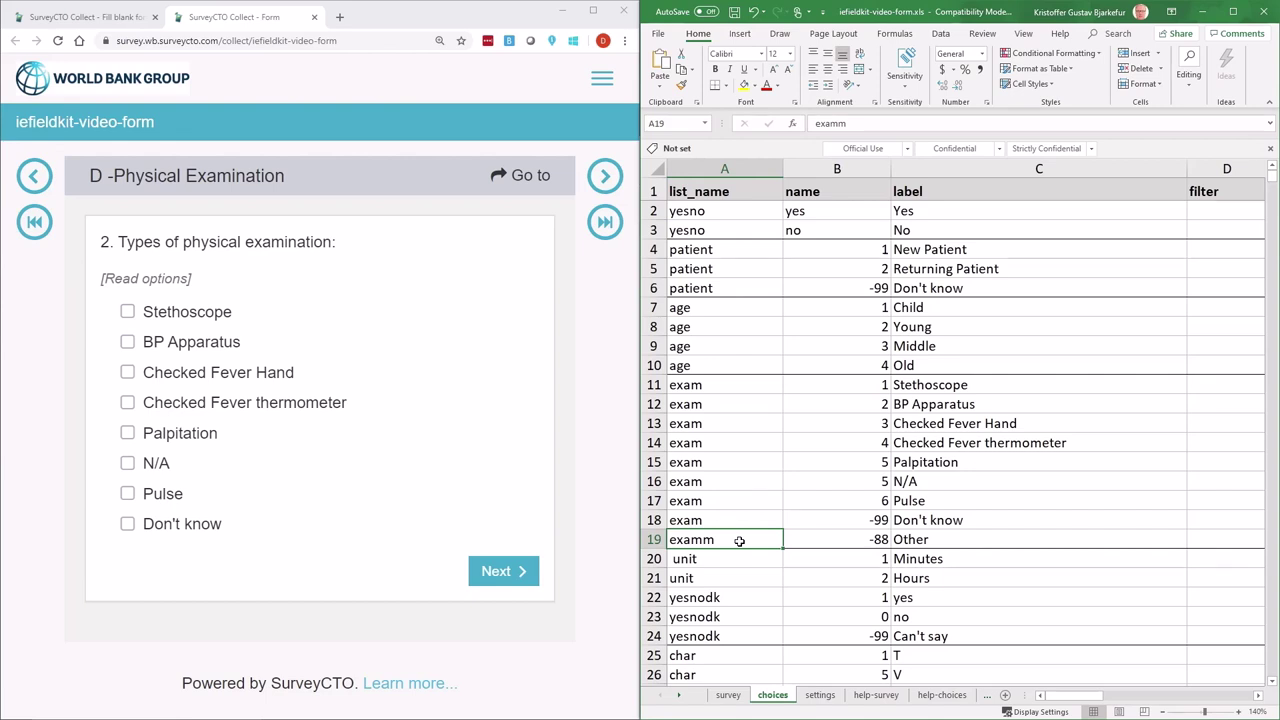
{"action": "key", "text": "alt+Tab"}
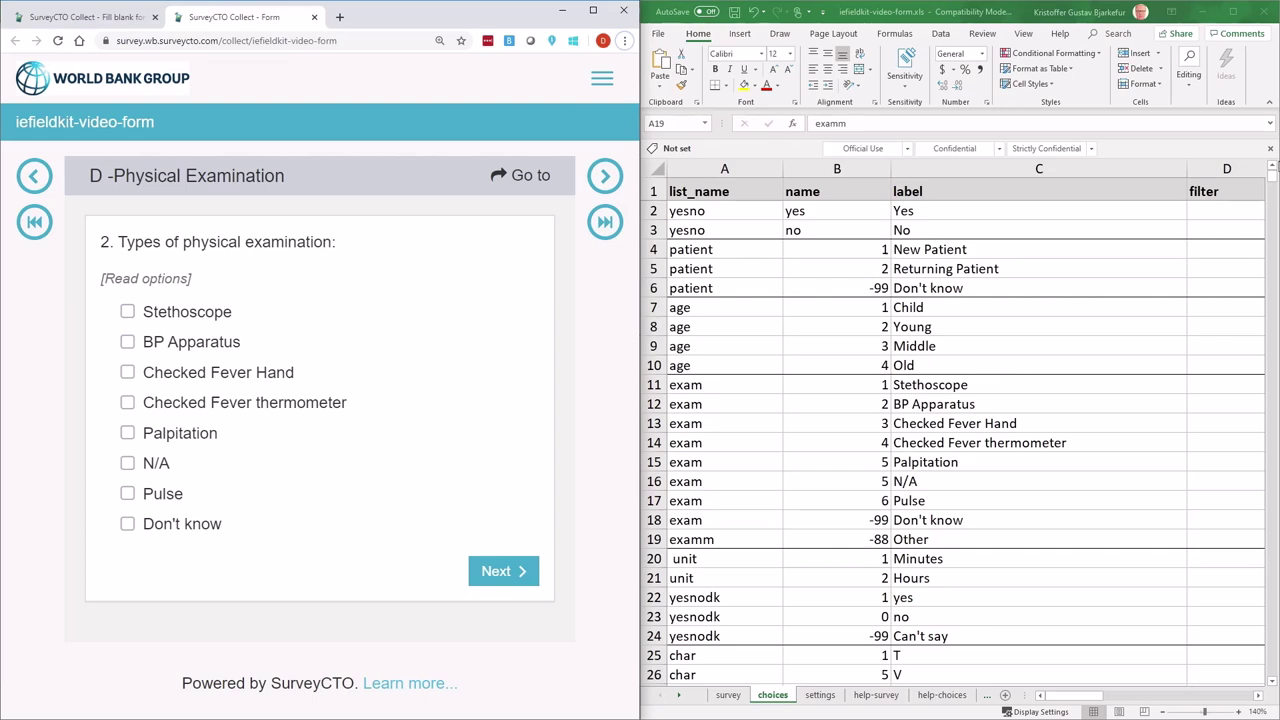
{"action": "left_click", "coordinate": [558, 12]}
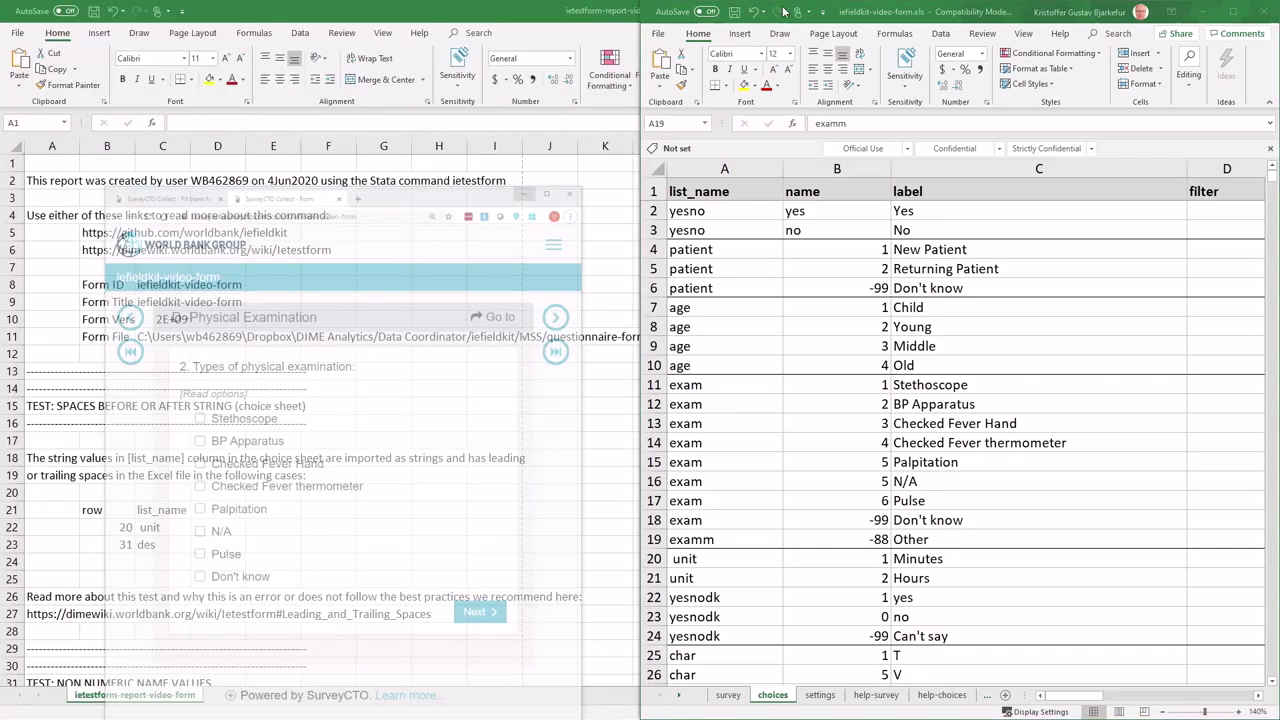
{"action": "left_click", "coordinate": [1203, 12]}
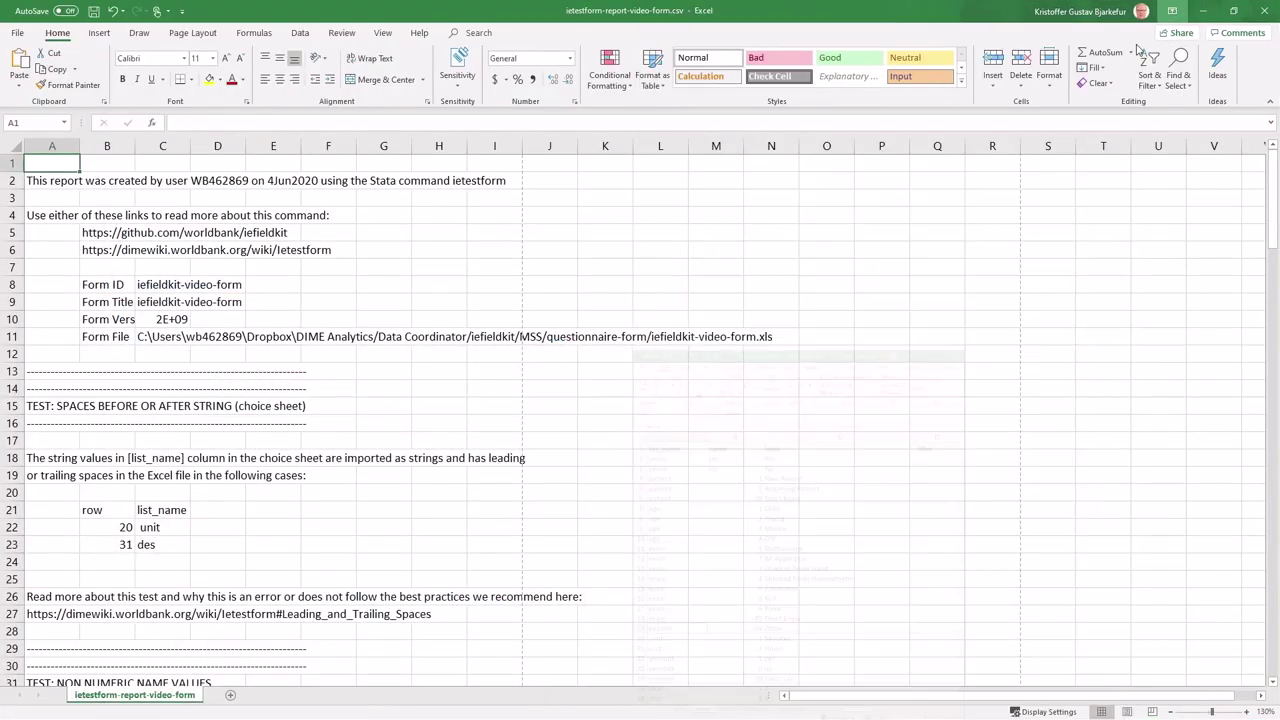
{"action": "scroll", "coordinate": [792, 302], "scroll_direction": "down", "scroll_amount": 5}
{"action": "scroll", "coordinate": [792, 302], "scroll_direction": "down", "scroll_amount": 8}
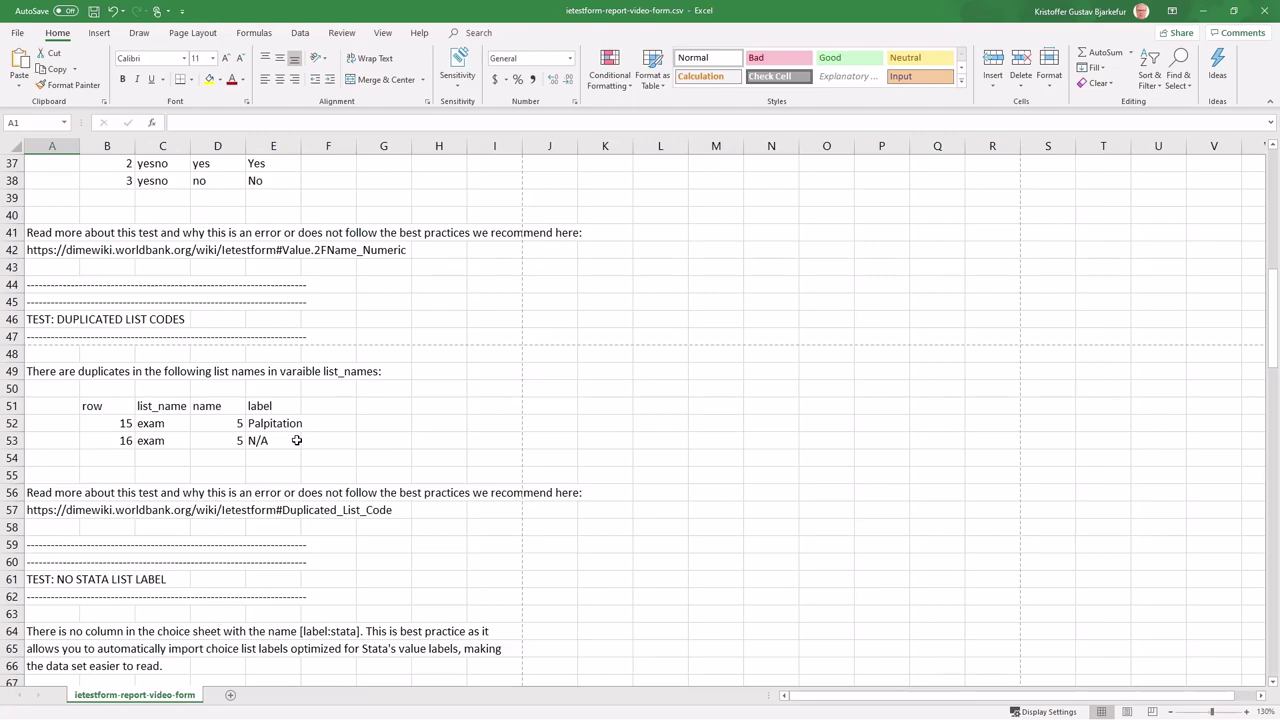
{"action": "scroll", "coordinate": [297, 440], "scroll_direction": "down", "scroll_amount": 14}
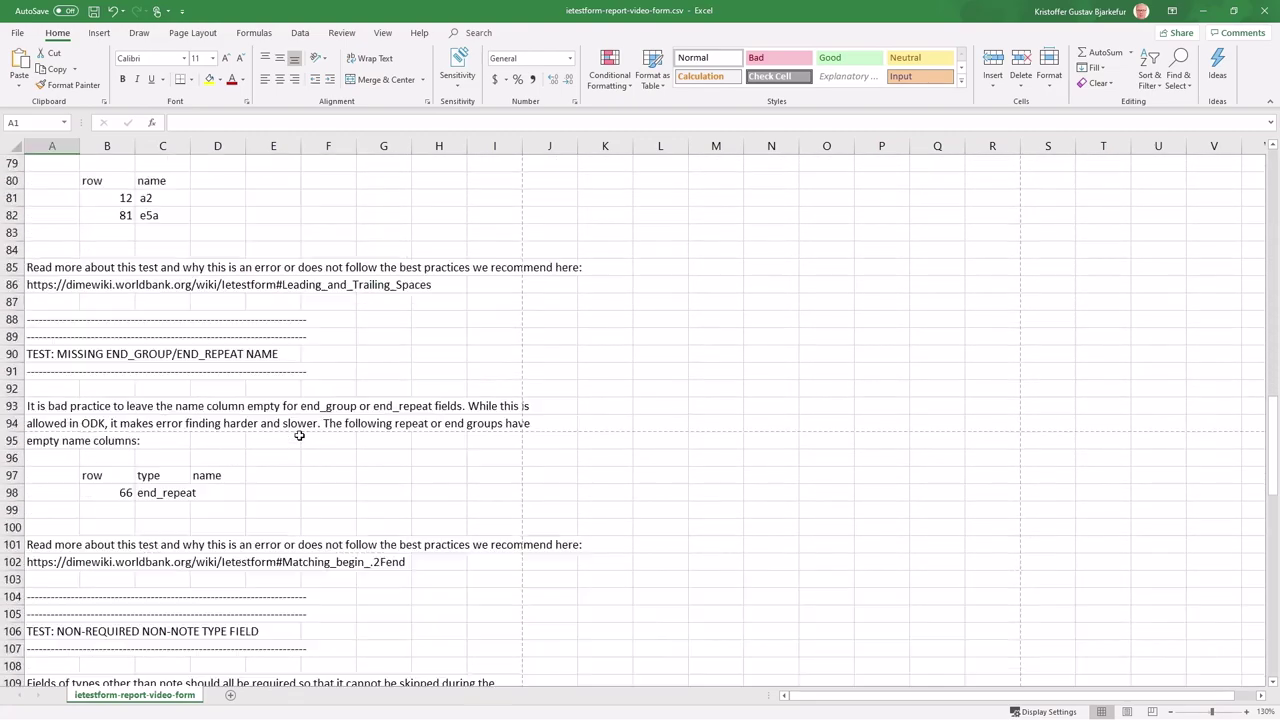
{"action": "scroll", "coordinate": [299, 436], "scroll_direction": "down", "scroll_amount": 20}
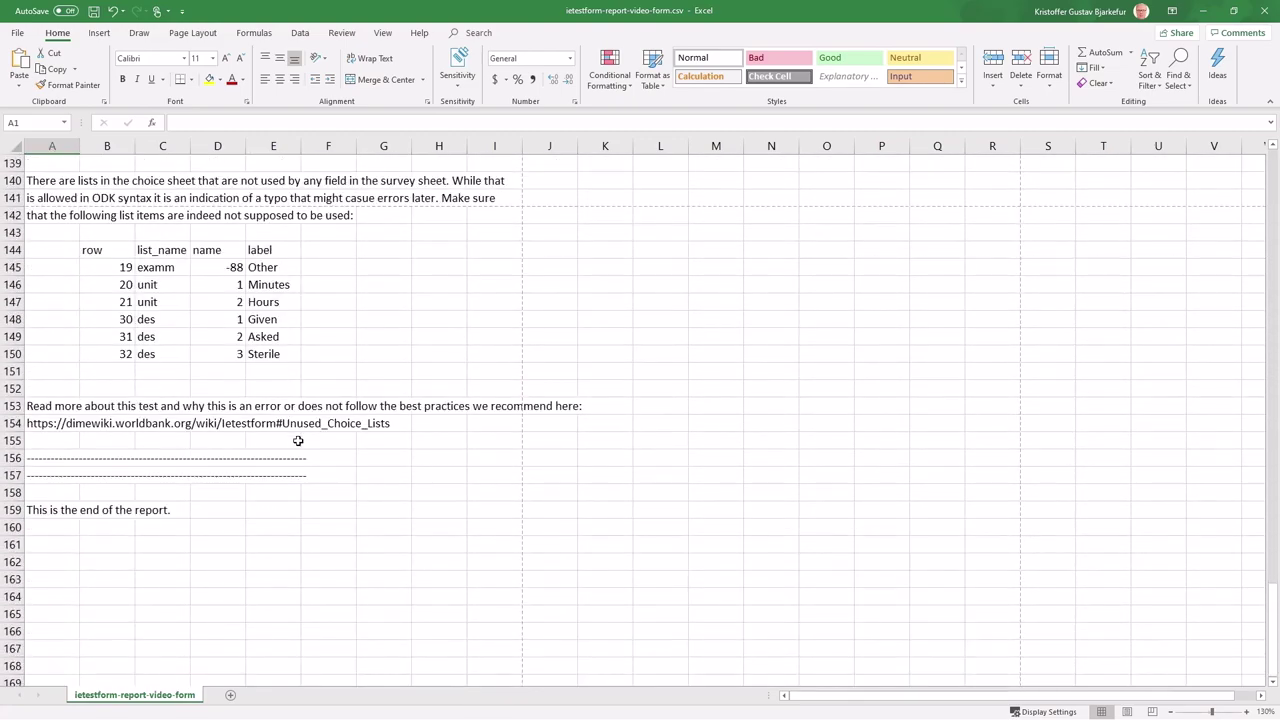
{"action": "scroll", "coordinate": [298, 440], "scroll_direction": "up", "scroll_amount": 4}
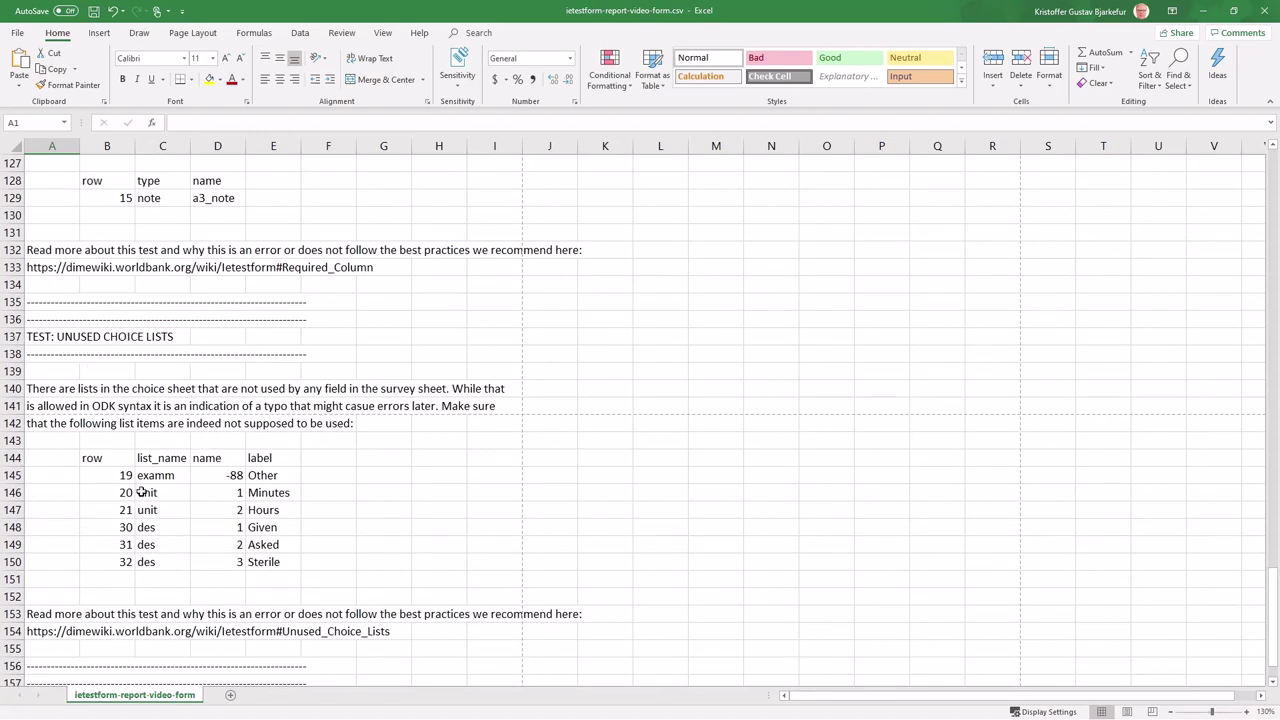
{"action": "left_click_drag", "start_coordinate": [141, 492], "coordinate": [225, 510]}
{"action": "left_click_drag", "start_coordinate": [146, 527], "coordinate": [269, 557]}
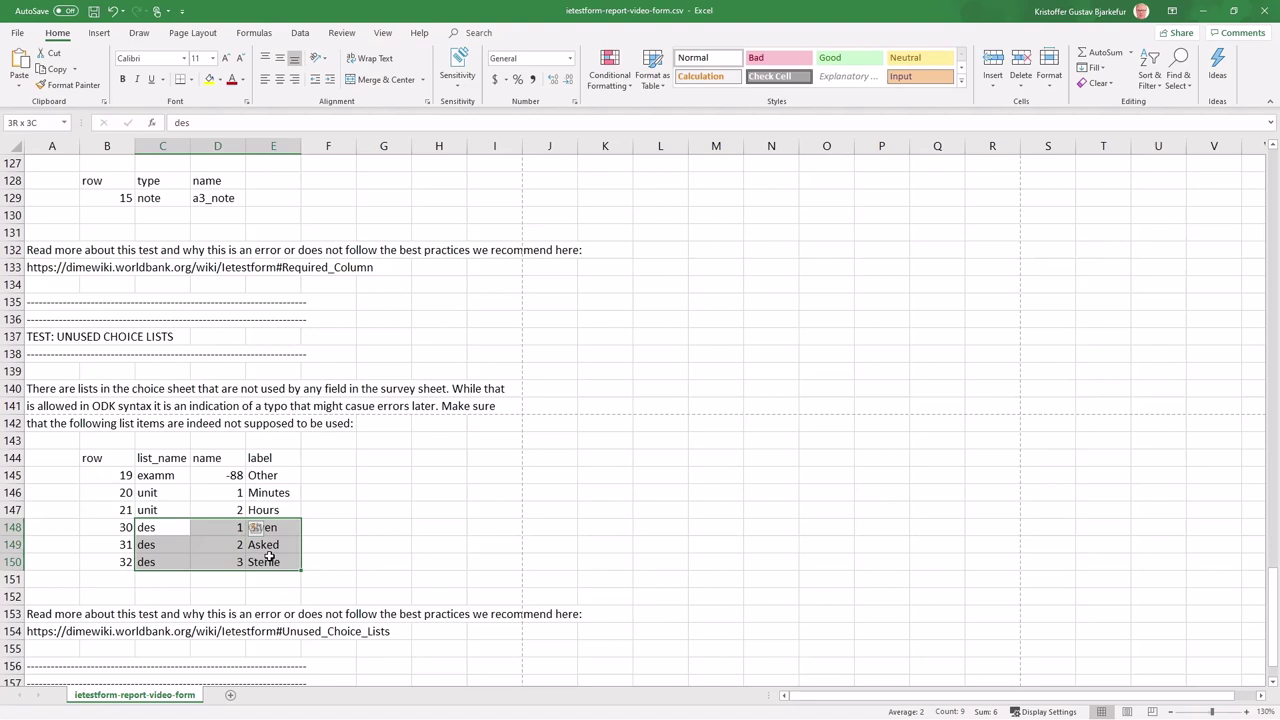
{"action": "left_click", "coordinate": [383, 552]}
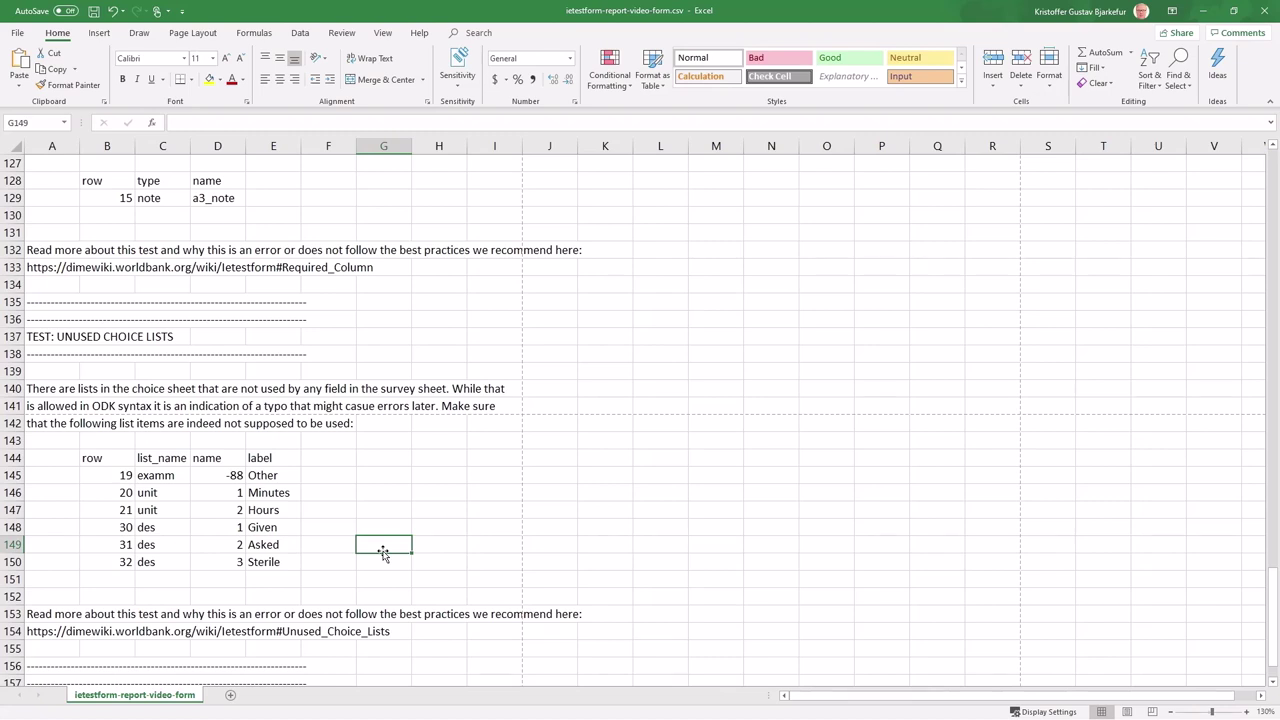
{"action": "left_click", "coordinate": [162, 479]}
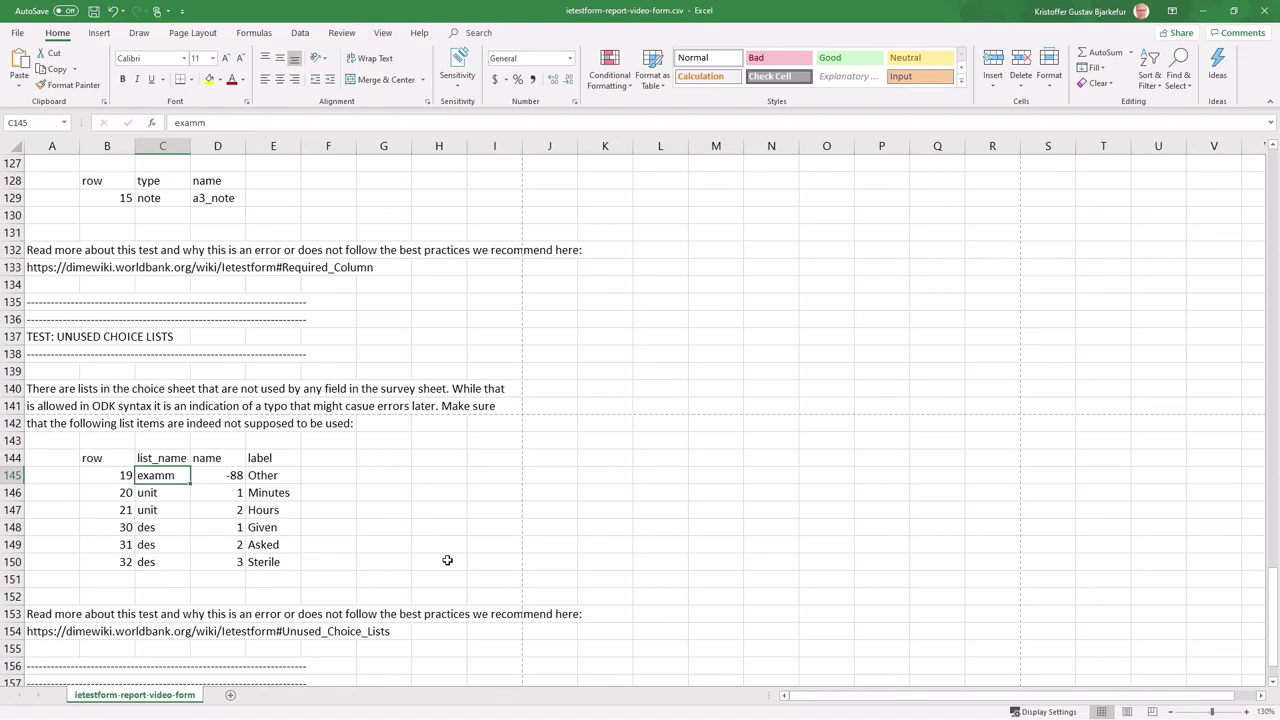
{"action": "left_click_drag", "start_coordinate": [60, 521], "coordinate": [300, 558]}
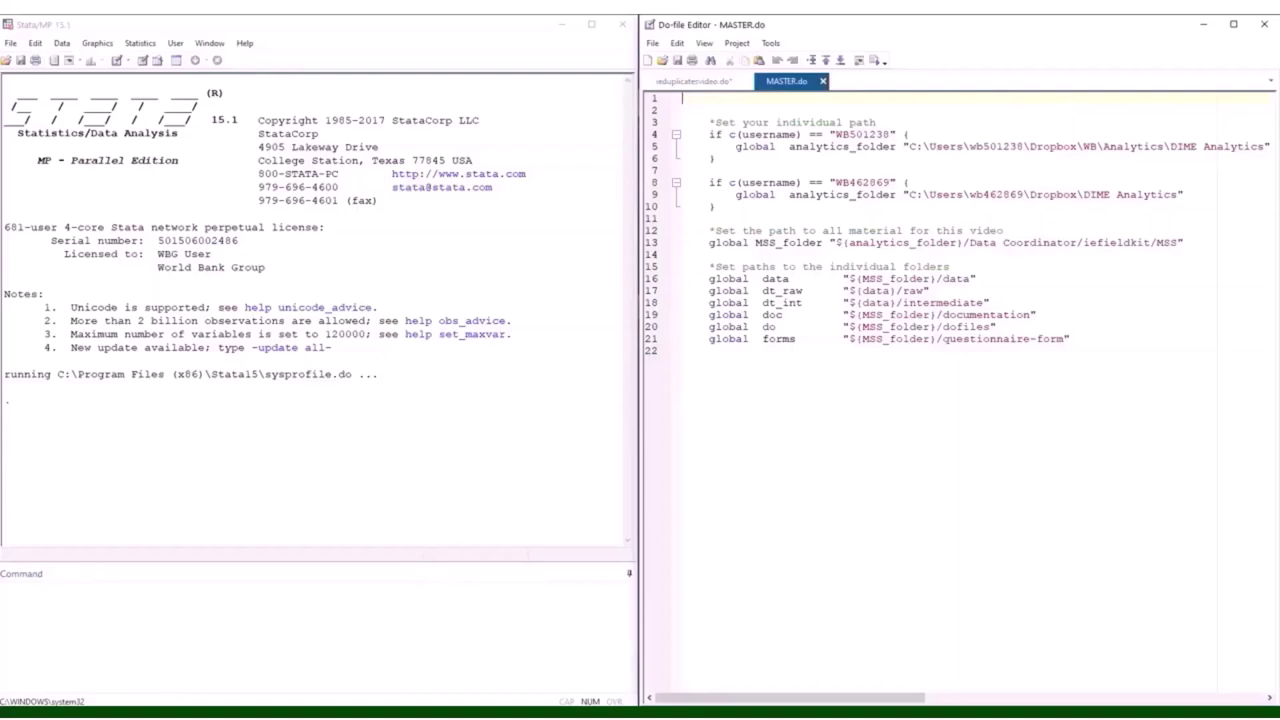
Execute MASTER.do in the new Stata session to define the path globals.
{"action": "left_click", "coordinate": [876, 60]}
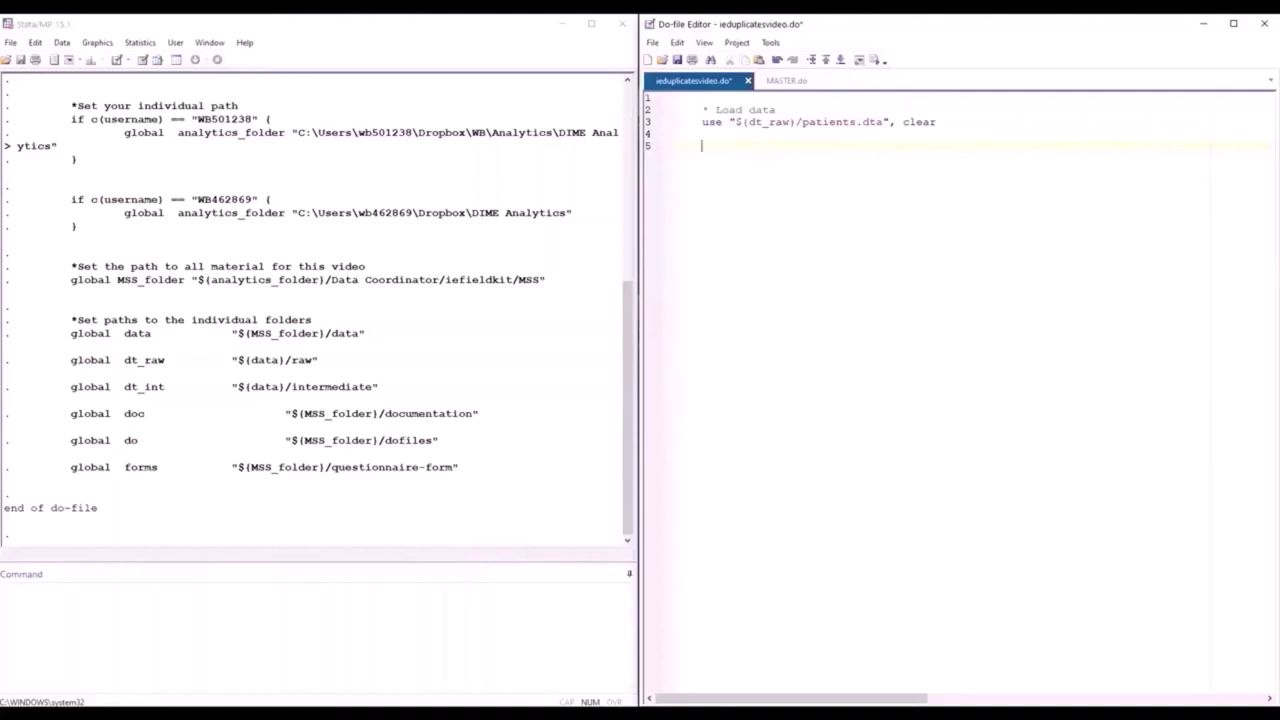
{"action": "key", "text": "ctrl+d"}
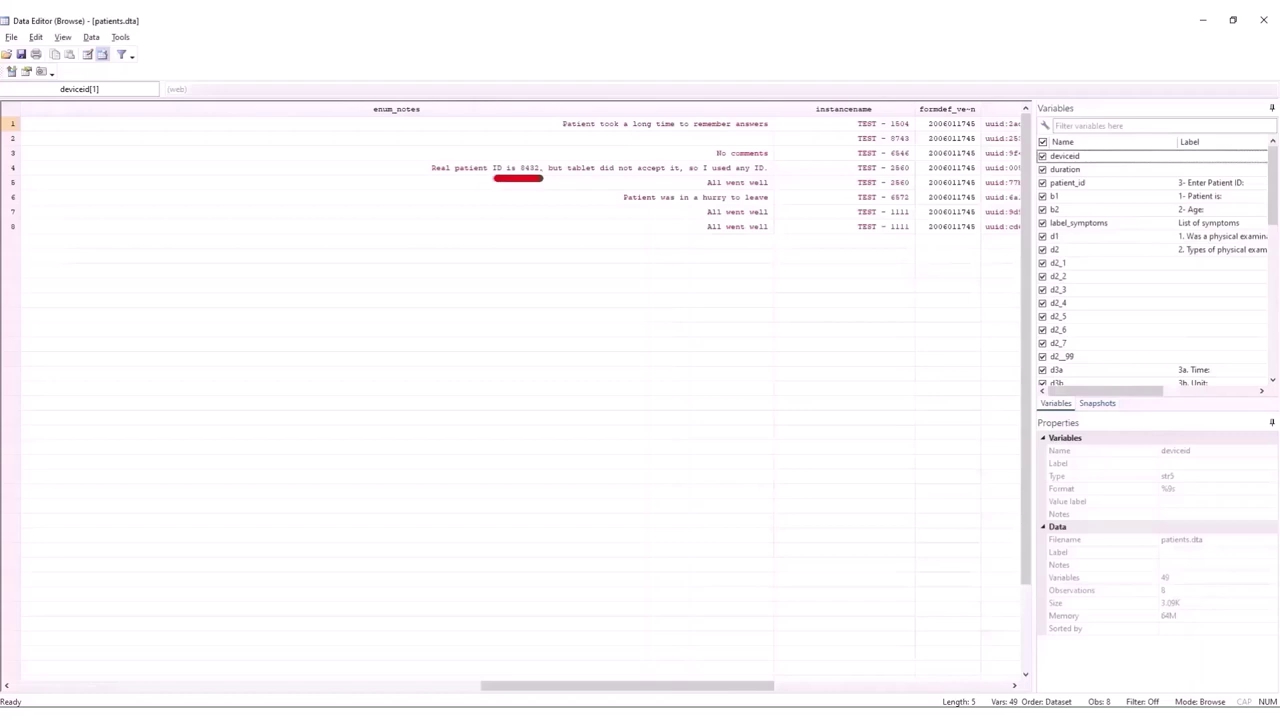
{"action": "scroll", "coordinate": [510, 300], "scroll_direction": "right", "scroll_amount": 5}
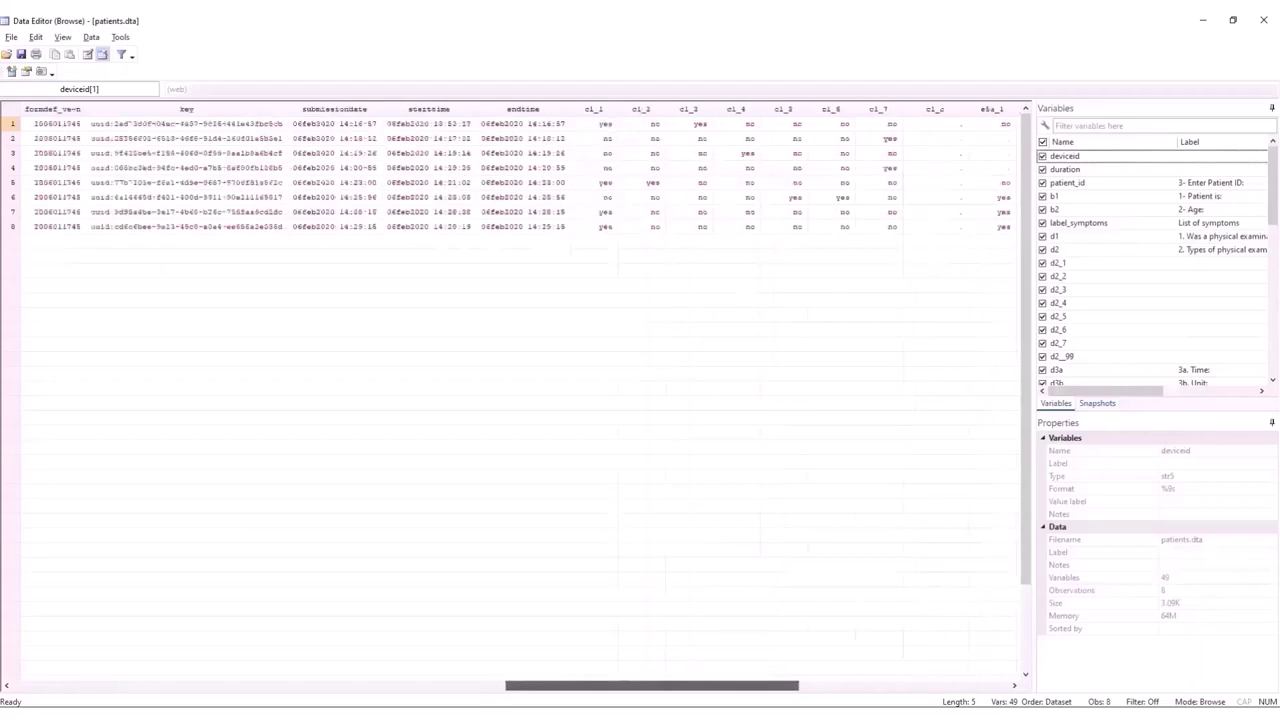
{"action": "scroll", "coordinate": [510, 300], "scroll_direction": "right", "scroll_amount": 2}
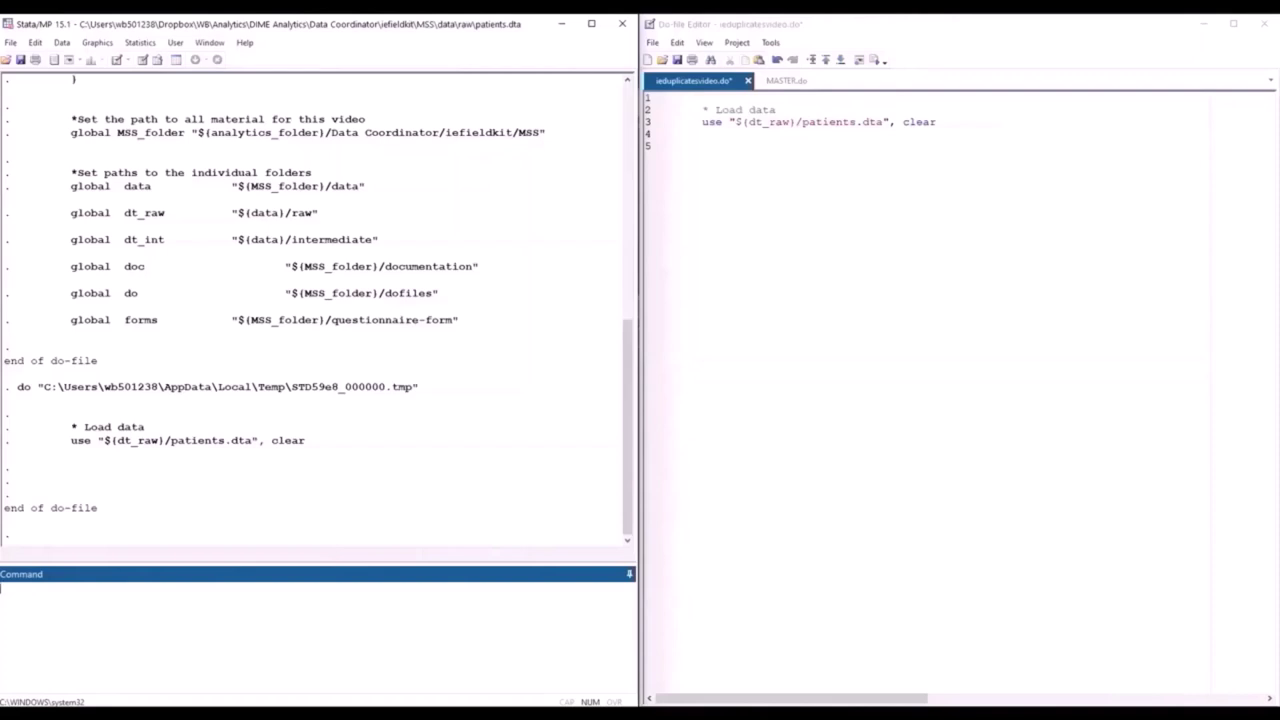
Paste the ieduplicates patient_id block with uniquevars(key) into ieduplicatesvideo.do.
{"action": "key", "text": "alt+Tab"}
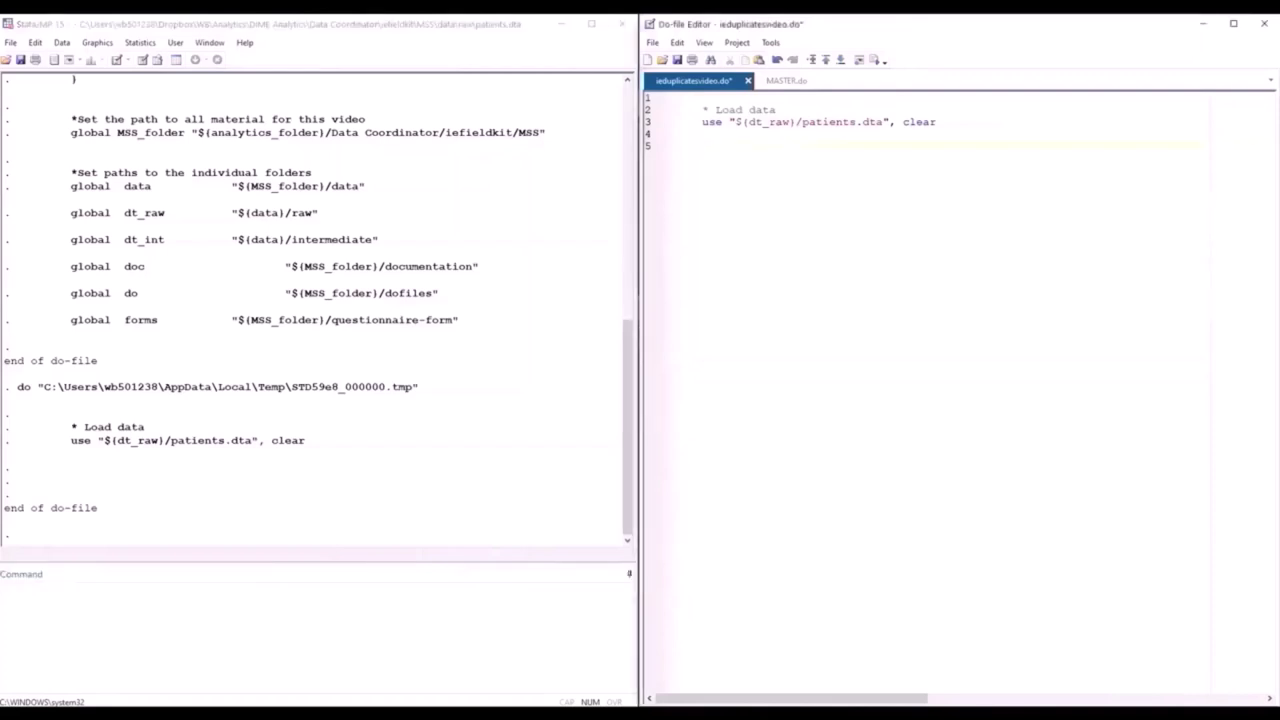
{"action": "type", "text": "* Inspect duplicated entries: ieduplicates    patient_id ///                 using \"$(doc)/patients-duplicates-report.xlsx\", ///                 uniquevars(key)"}
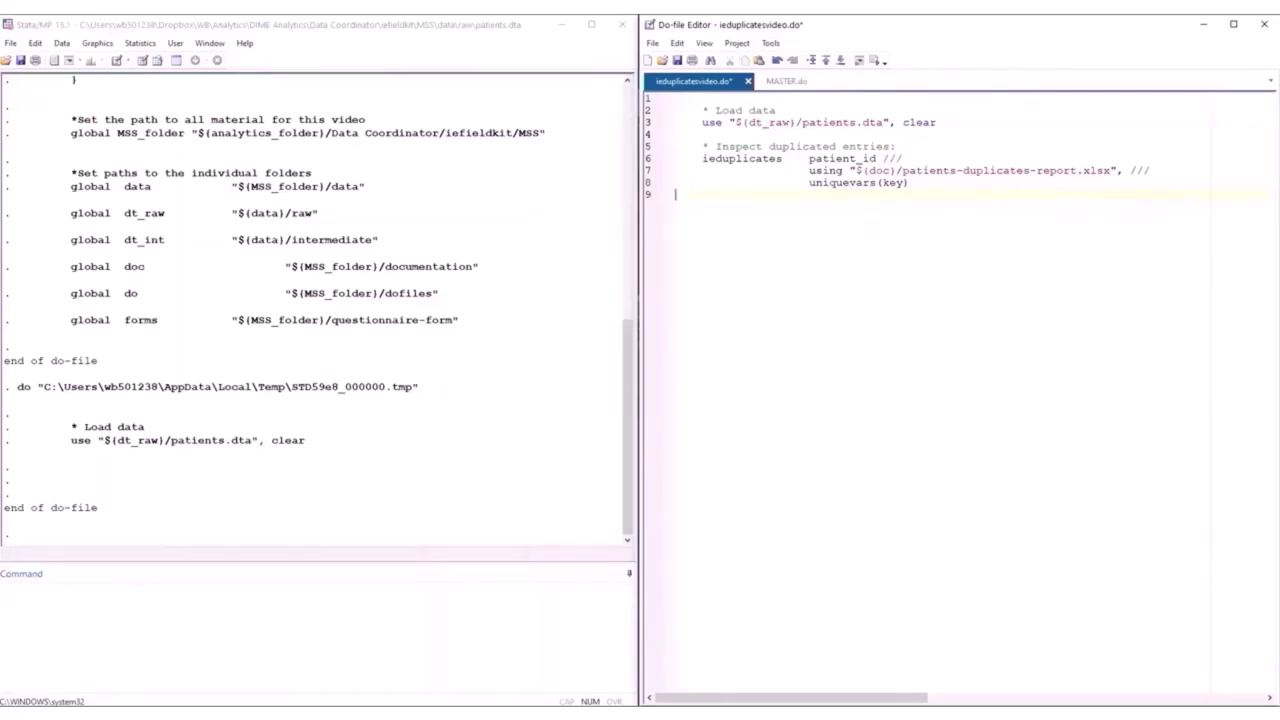
Execute ieduplicatesvideo.do, exporting patients-duplicates-report.xlsx that flags IDs 1111 and 2560.
{"action": "key", "text": "ctrl+d"}
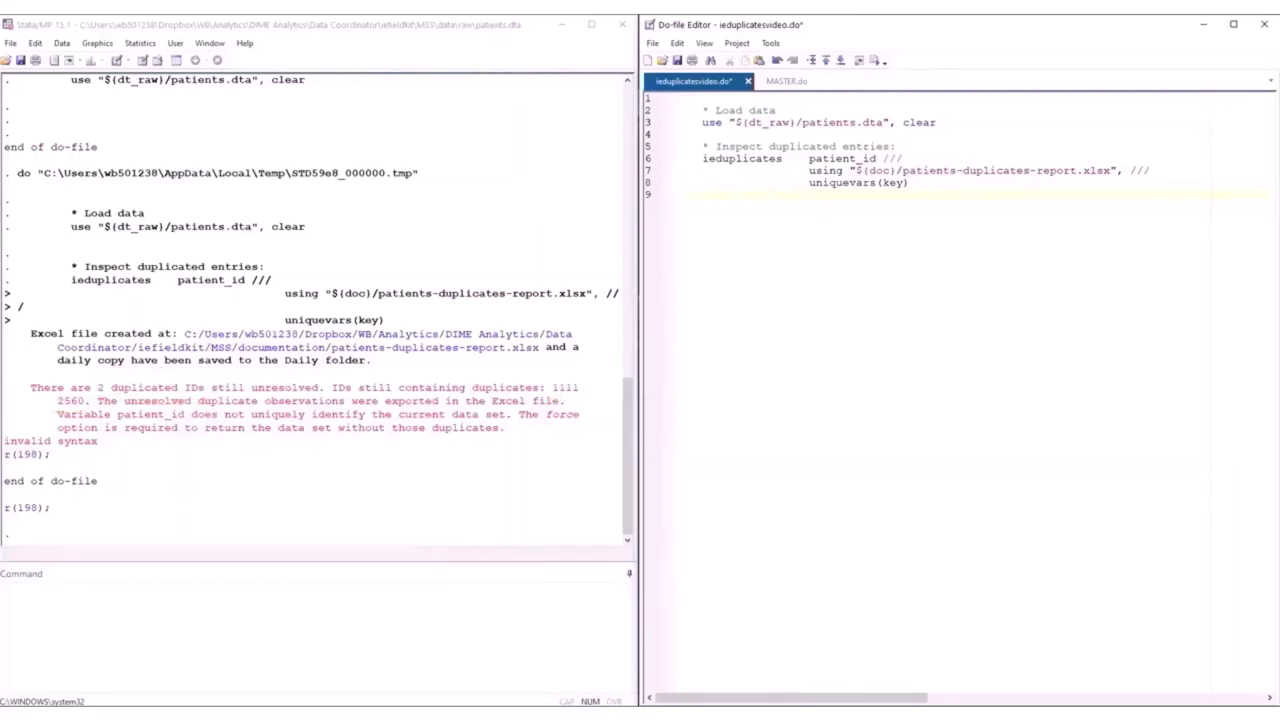
{"action": "key", "text": "alt+Tab"}
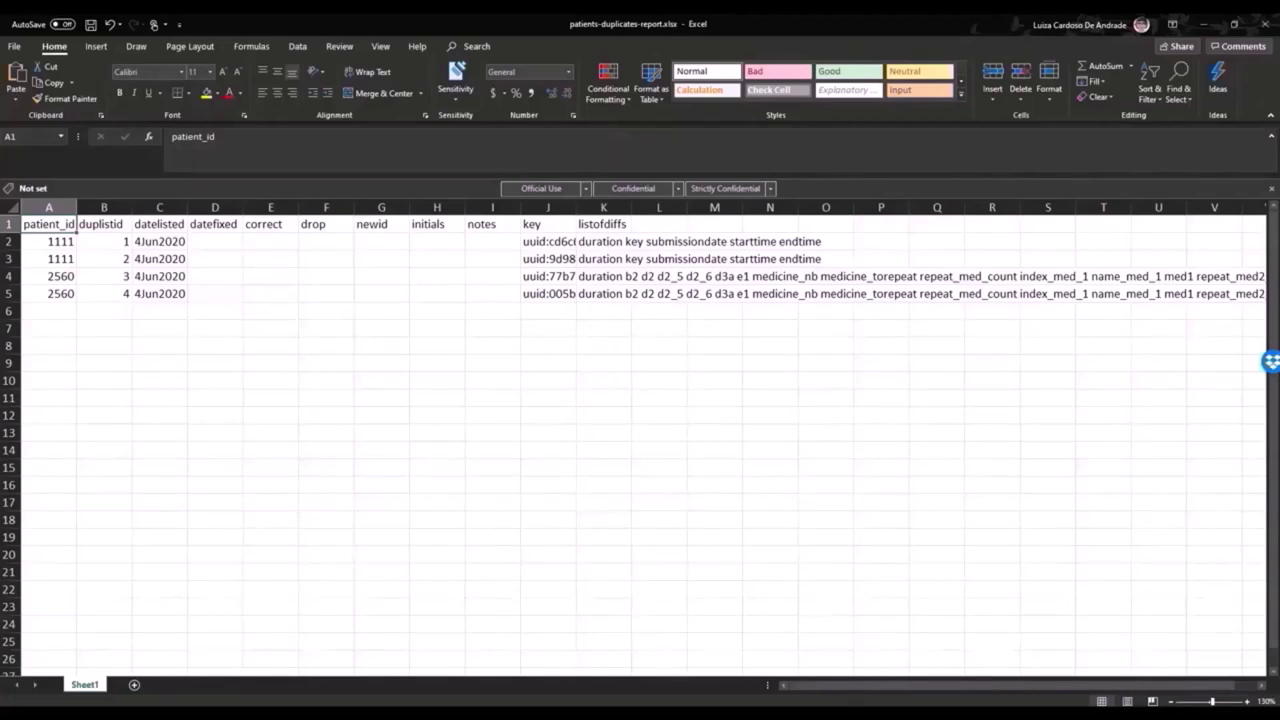
Bring up patients-duplicates-report.xlsx in Excel with the 1111 and 2560 duplicate rows.
{"action": "mouse_move", "coordinate": [715, 38]}
Mark the first 1111 entry correct, the second drop, with initials LA on both.
{"action": "left_click", "coordinate": [270, 241]}
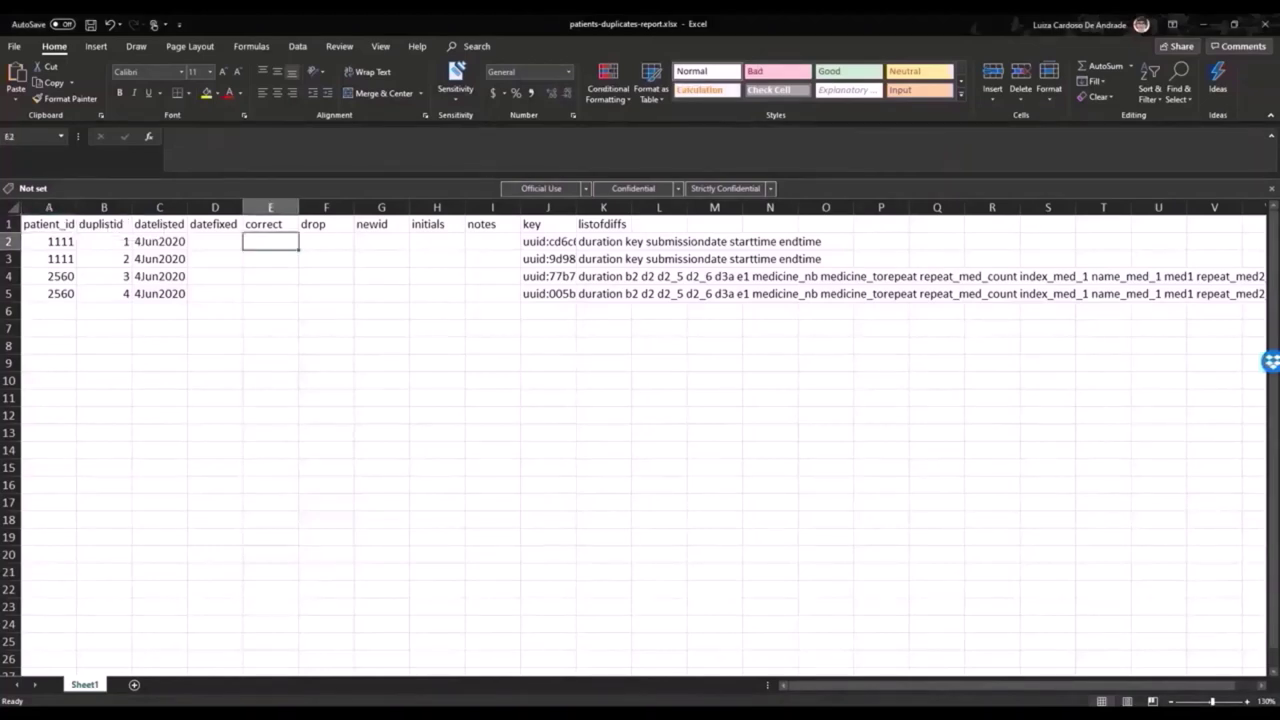
{"action": "type", "text": "correct"}
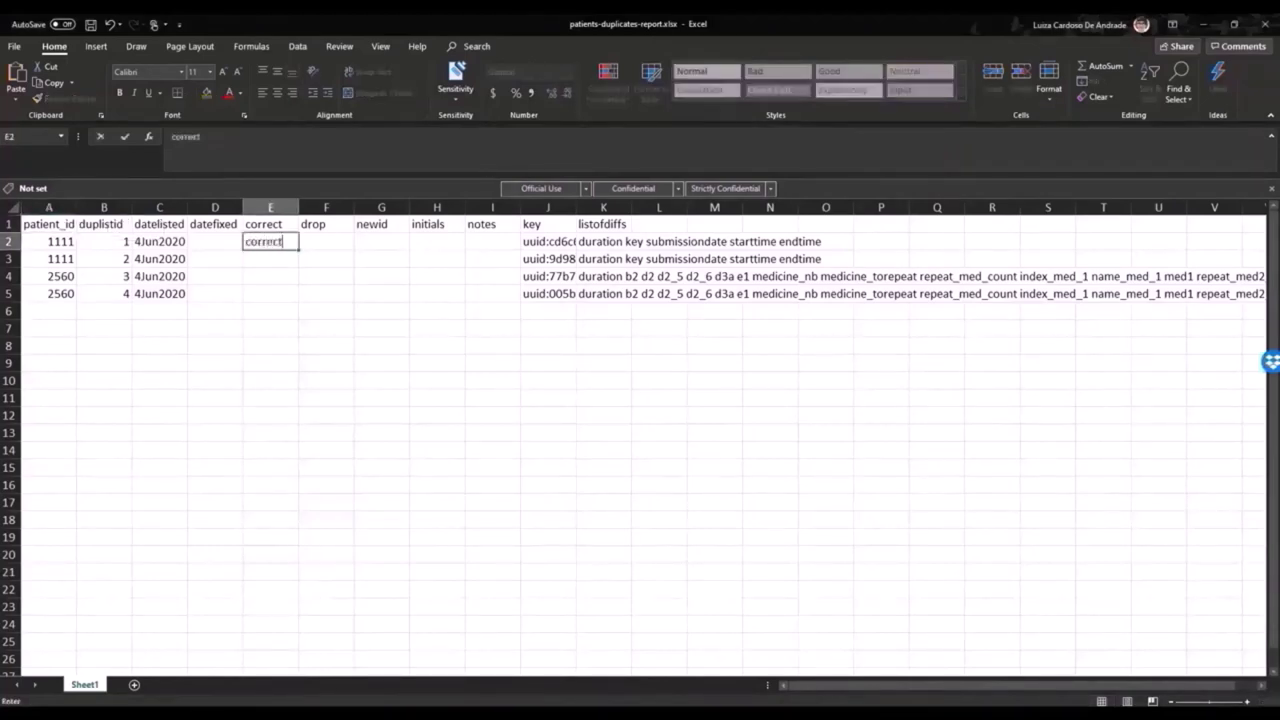
{"action": "left_click", "coordinate": [326, 258]}
{"action": "type", "text": "drop"}
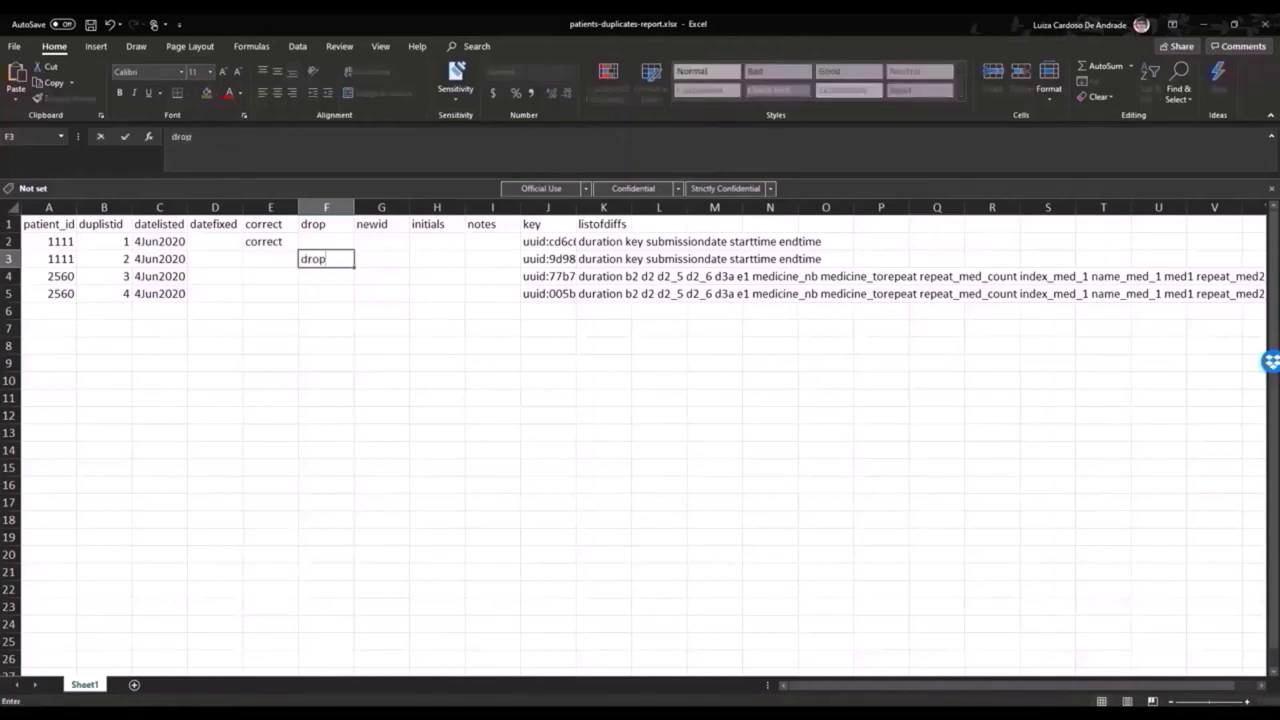
{"action": "key", "text": "Tab"}
{"action": "key", "text": "Tab"}
{"action": "key", "text": "Up"}
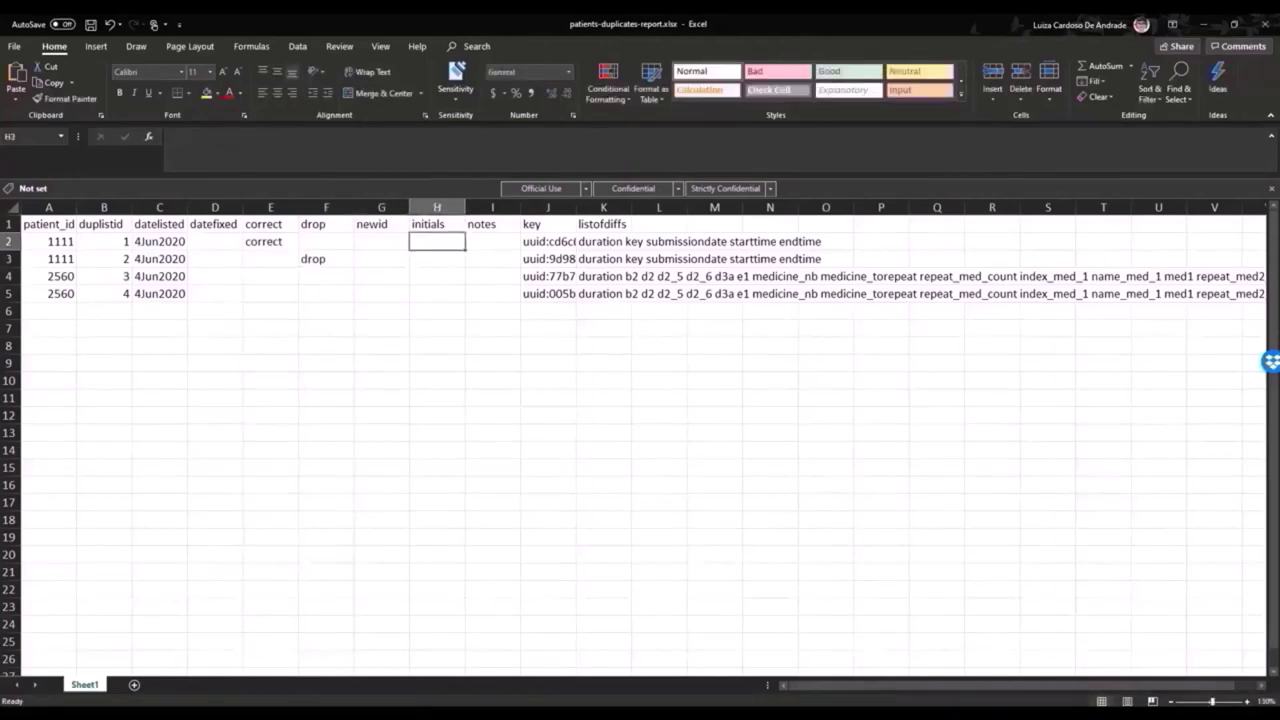
{"action": "type", "text": "LA"}
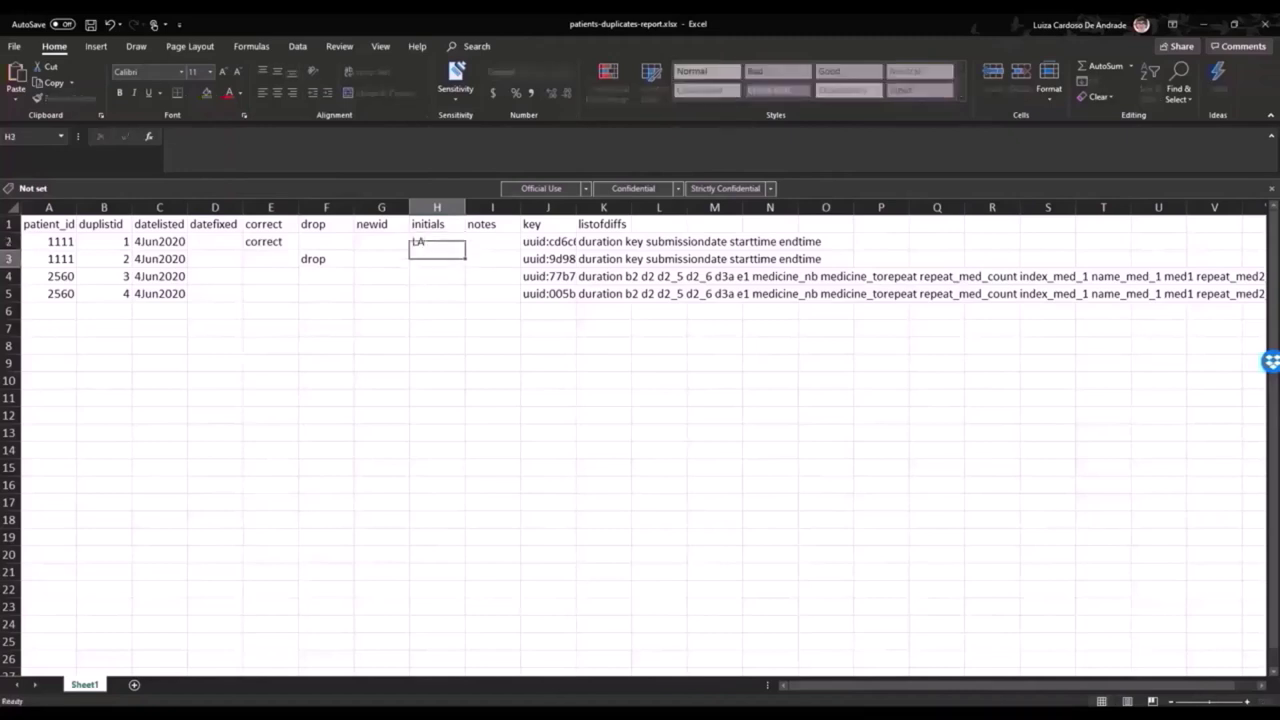
{"action": "key", "text": "Return"}
{"action": "type", "text": "LA"}
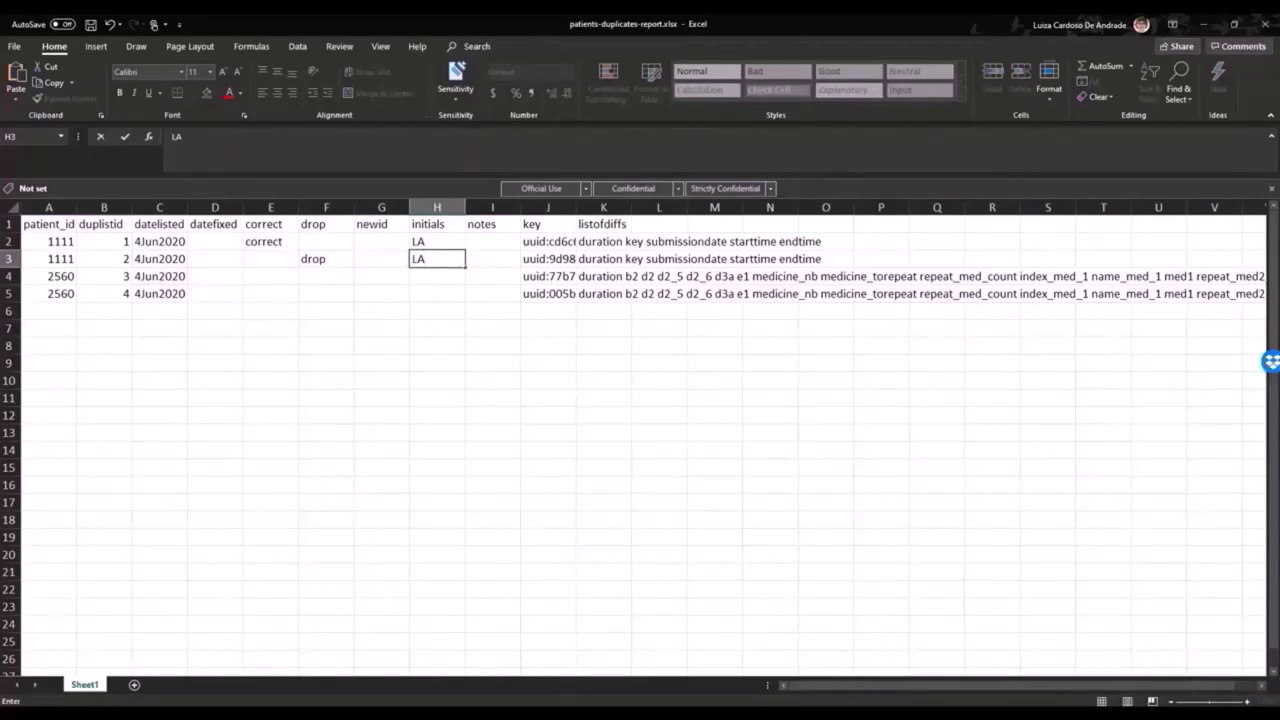
Enter 'Survey was uploaded twice' in I2 and I3 and autofit column I.
{"action": "left_click", "coordinate": [492, 241]}
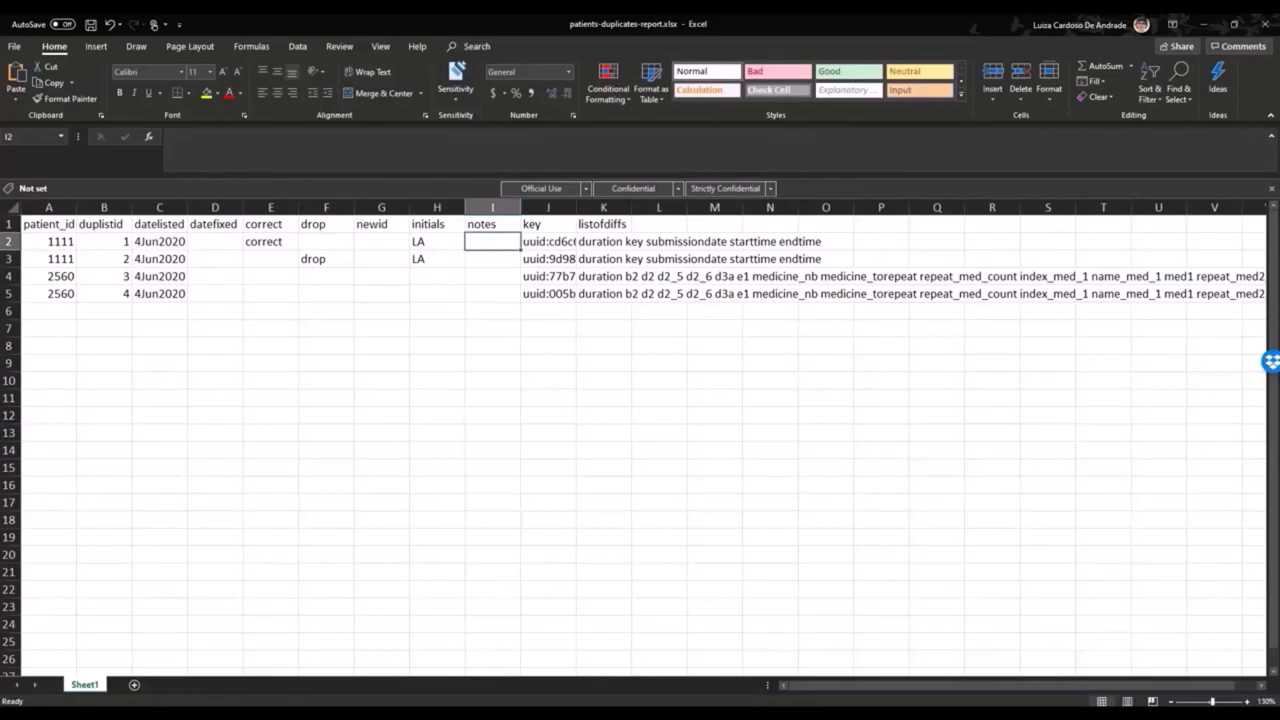
{"action": "type", "text": "Survey was"}
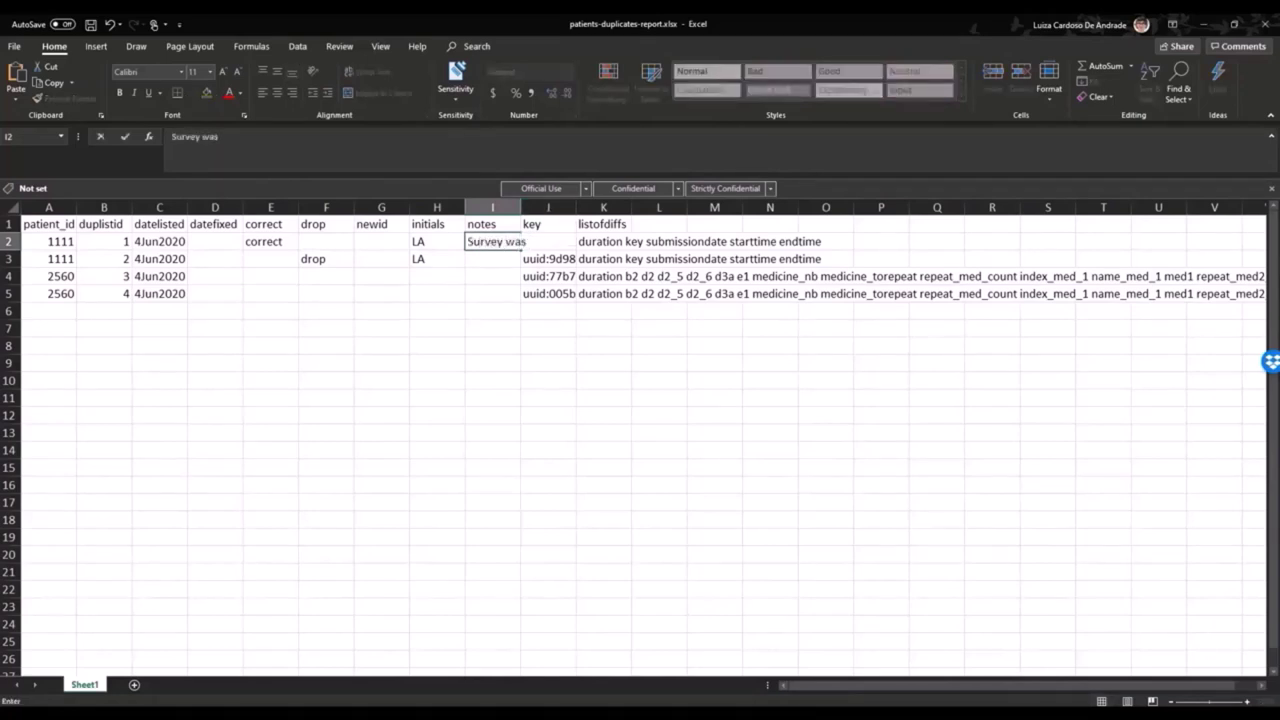
{"action": "type", "text": " uploaded tw"}
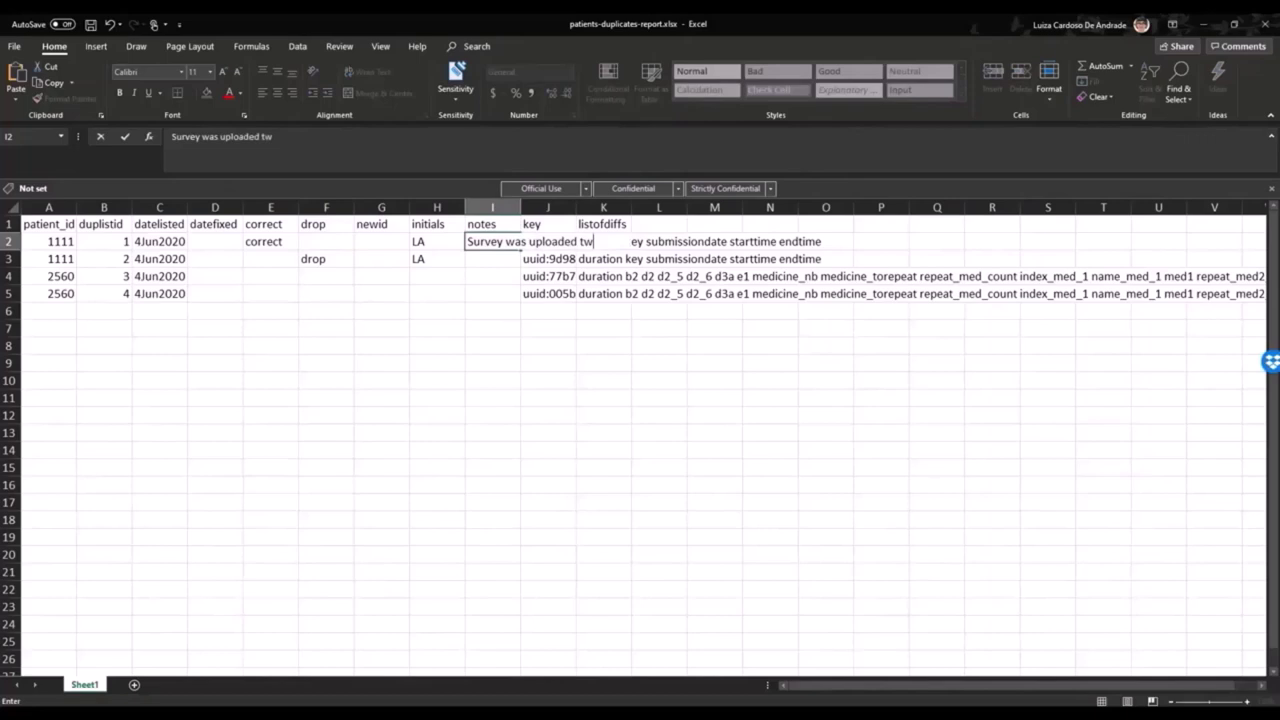
{"action": "type", "text": "ice"}
{"action": "key", "text": "ctrl+Return"}
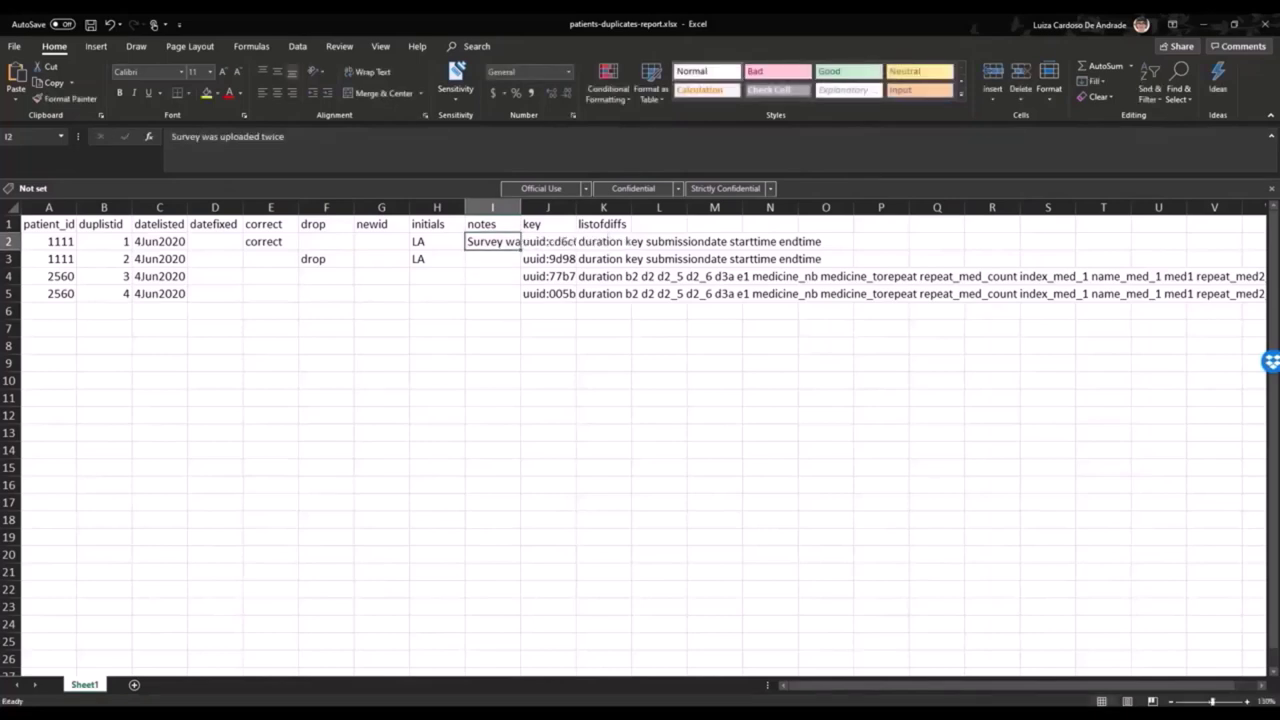
{"action": "key", "text": "ctrl+c"}
{"action": "key", "text": "Down"}
{"action": "key", "text": "ctrl+v"}
{"action": "key", "text": "alt+h"}
{"action": "key", "text": "o"}
{"action": "key", "text": "i"}
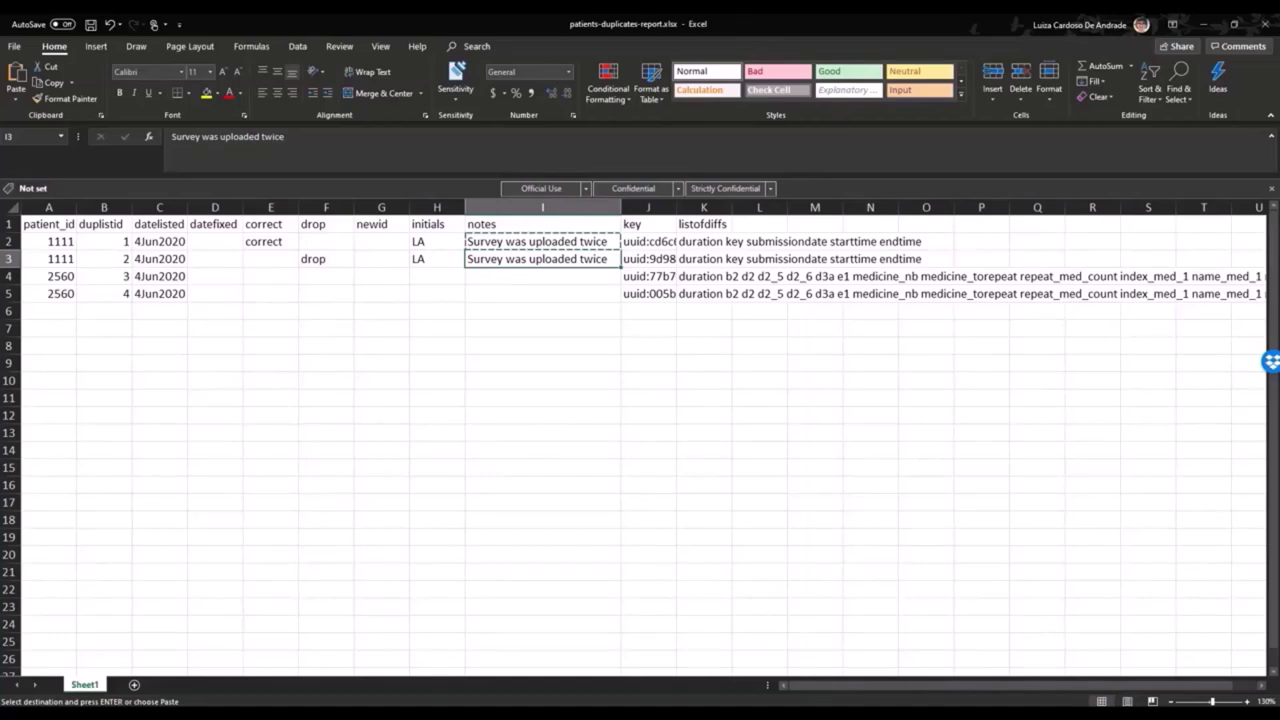
{"action": "key", "text": "Escape"}
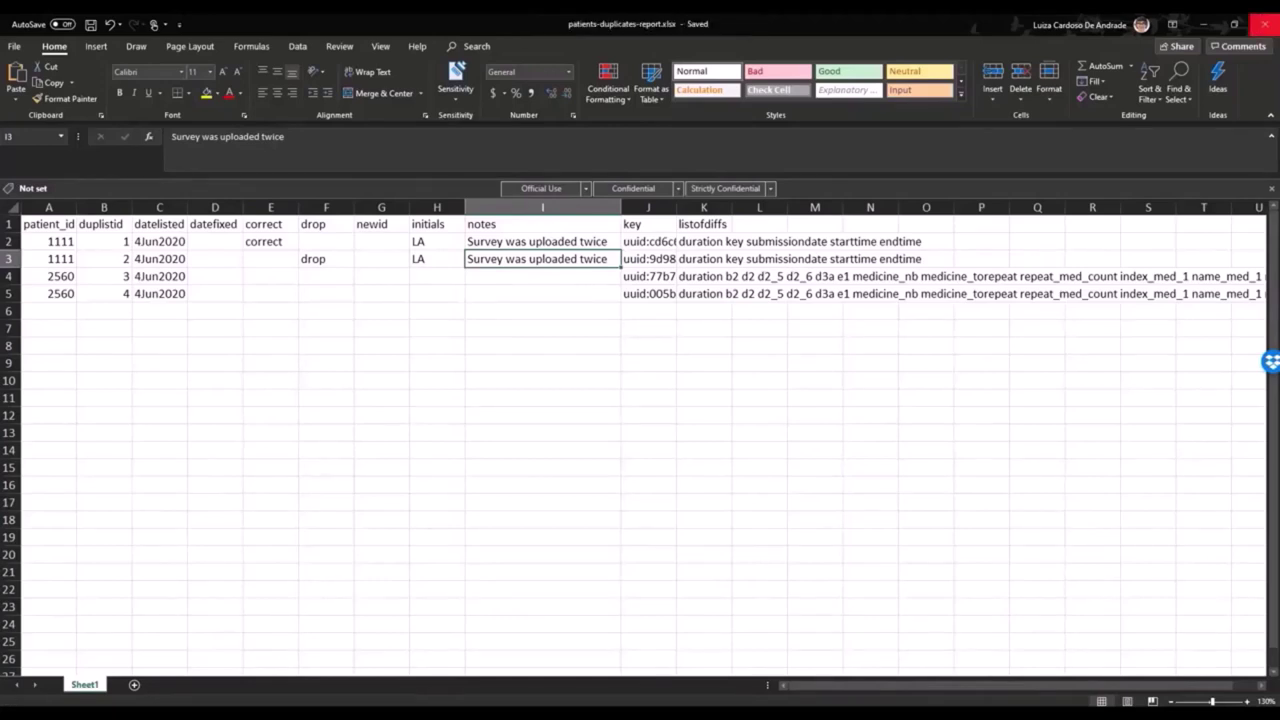
Close the duplicates workbook, answering the save prompt, and rerun the do-file with keepvars(enum_note).
{"action": "left_click", "coordinate": [1264, 24]}
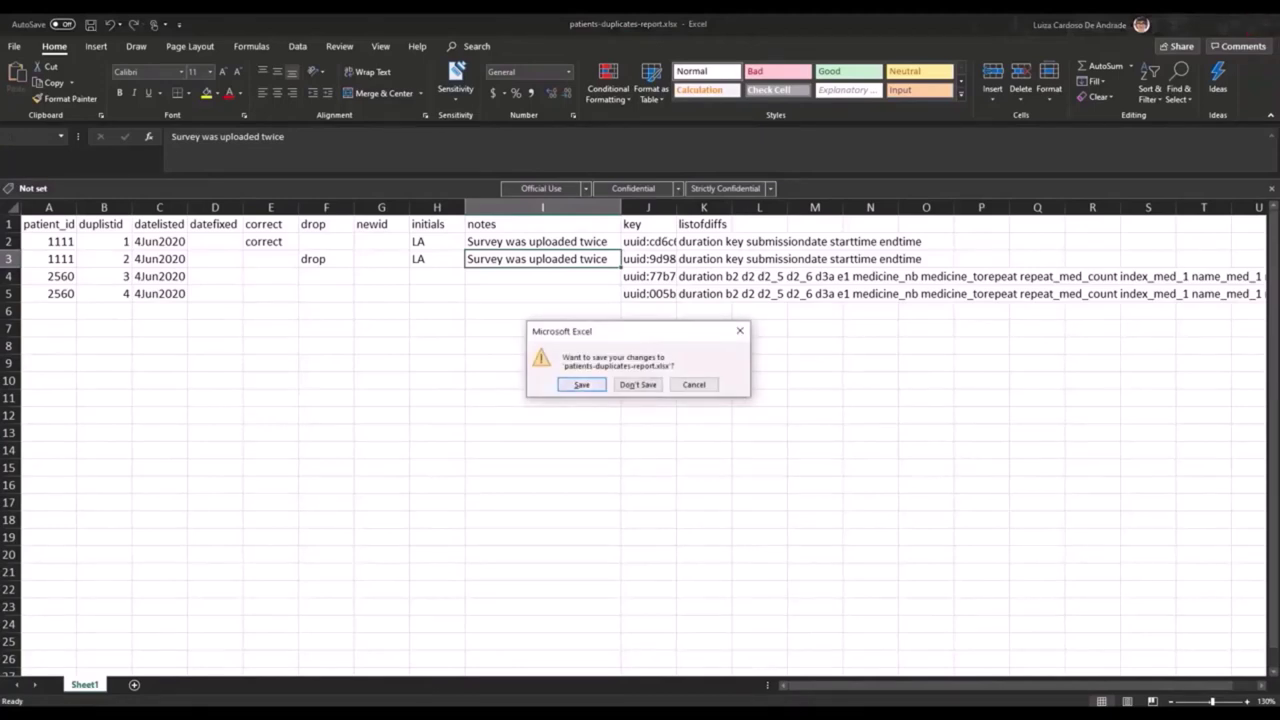
{"action": "left_click", "coordinate": [740, 330]}
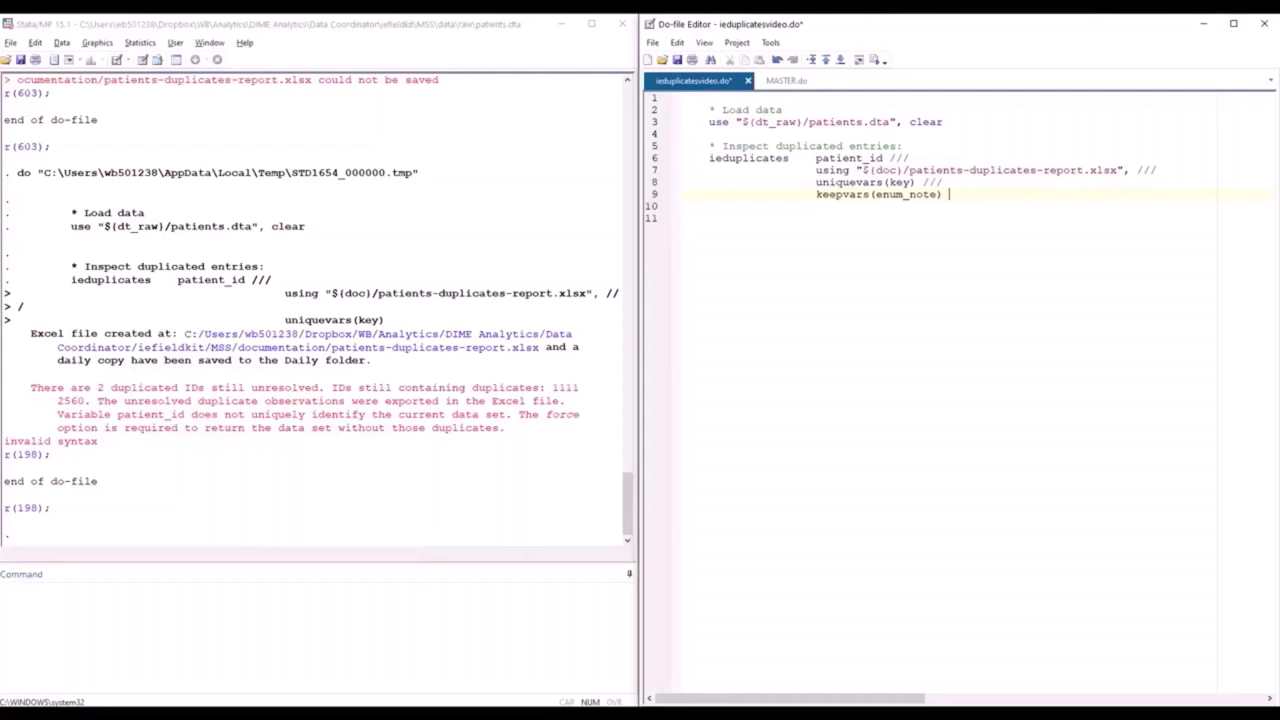
{"action": "left_click", "coordinate": [874, 60]}
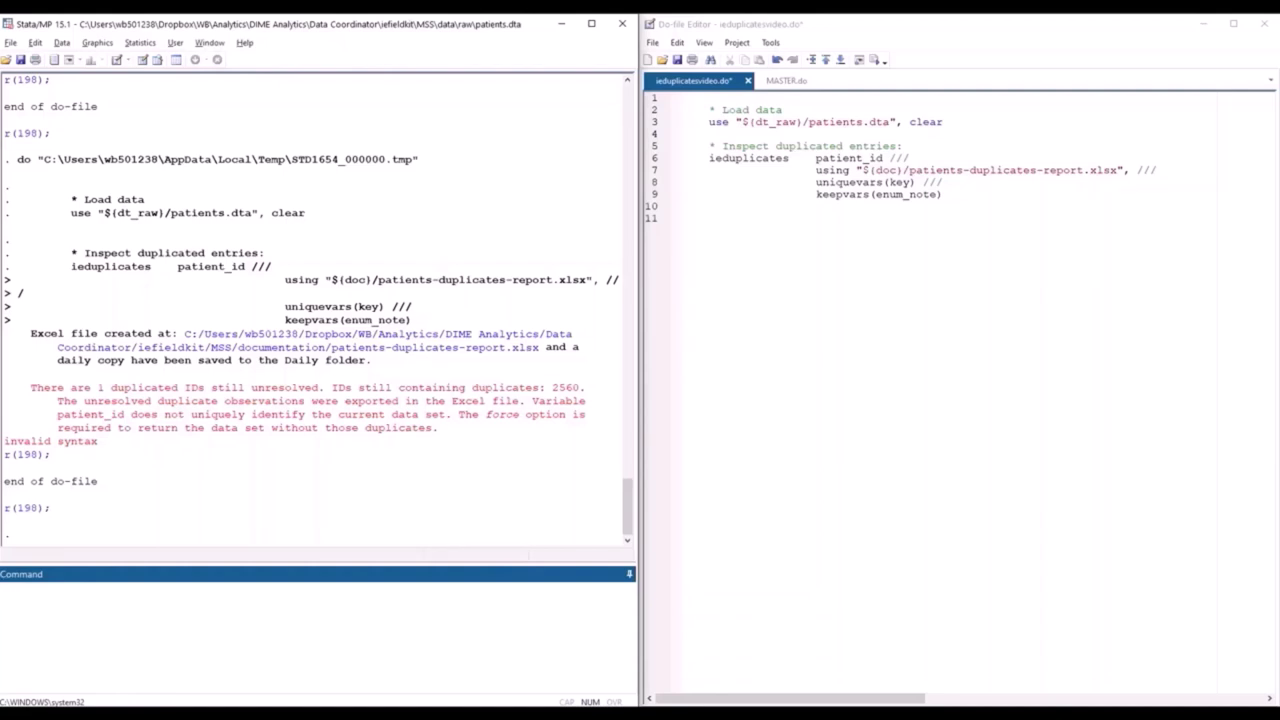
Add the force option to ieduplicates on a continuation line, rerun the do-file, and browse the data.
{"action": "left_click", "coordinate": [941, 194]}
{"action": "type", "text": "///"}
{"action": "key", "text": "Return"}
{"action": "type", "text": "force"}
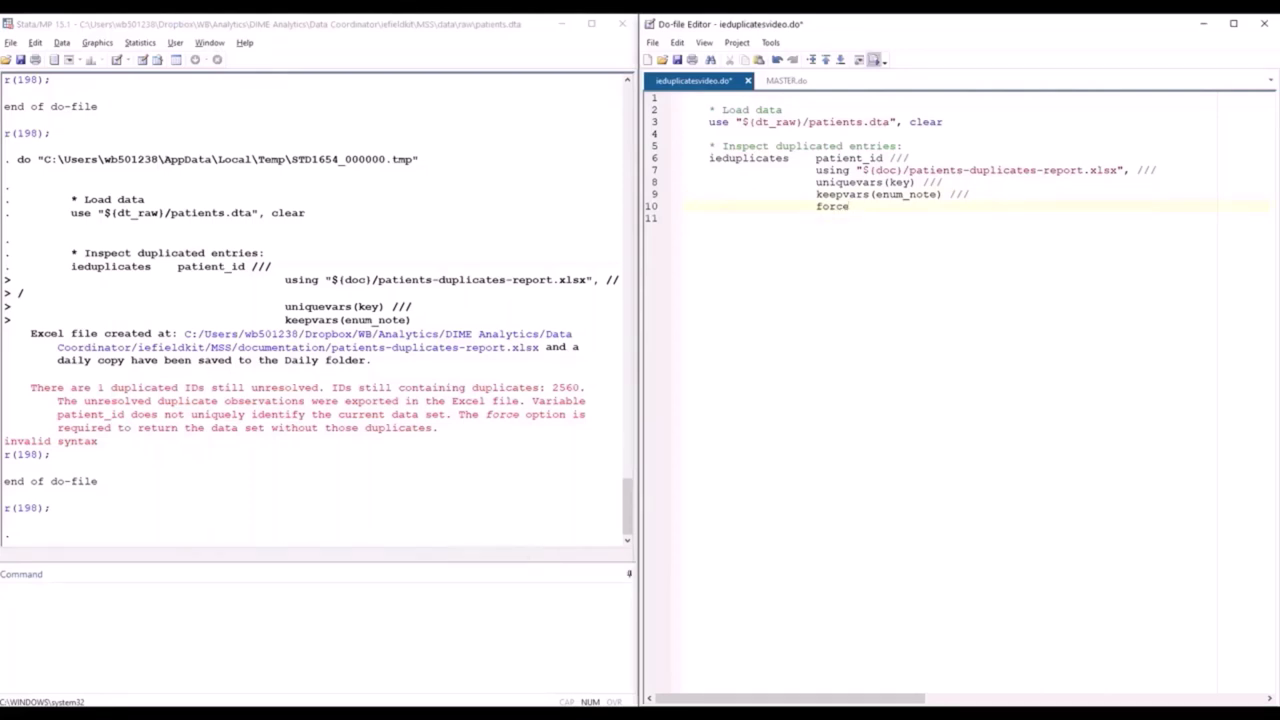
{"action": "left_click", "coordinate": [873, 59]}
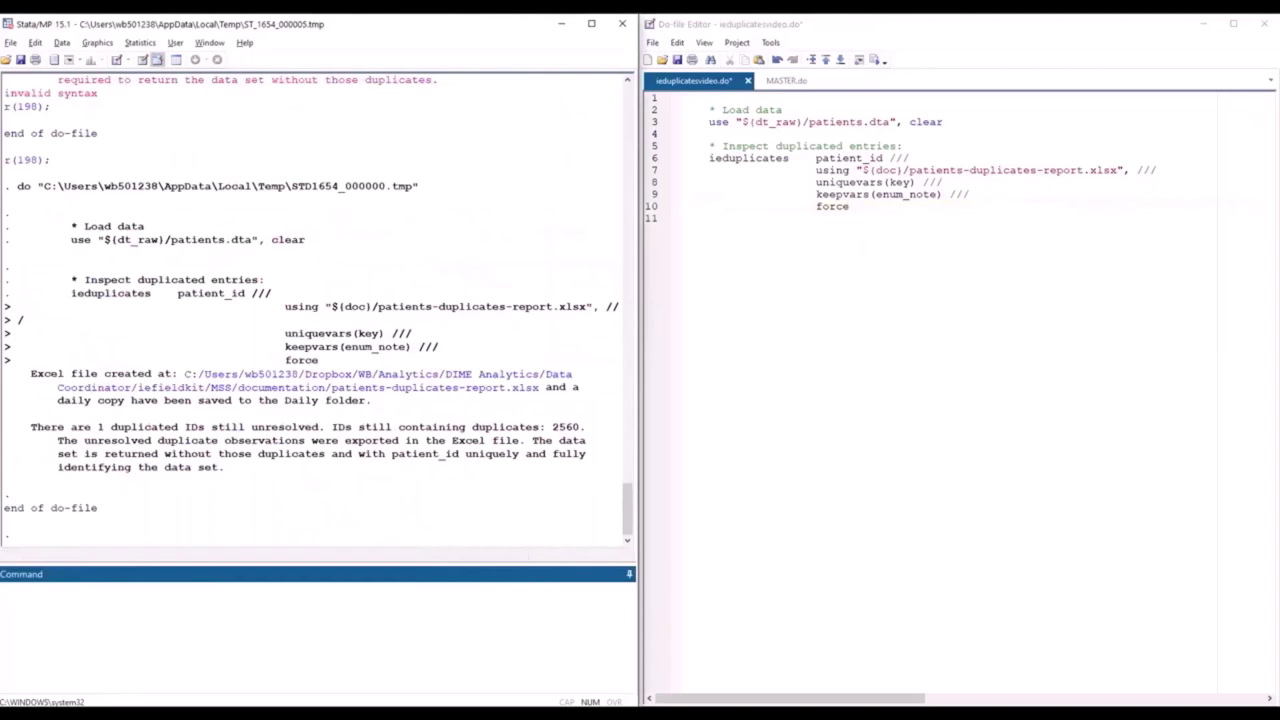
{"action": "left_click", "coordinate": [158, 59]}
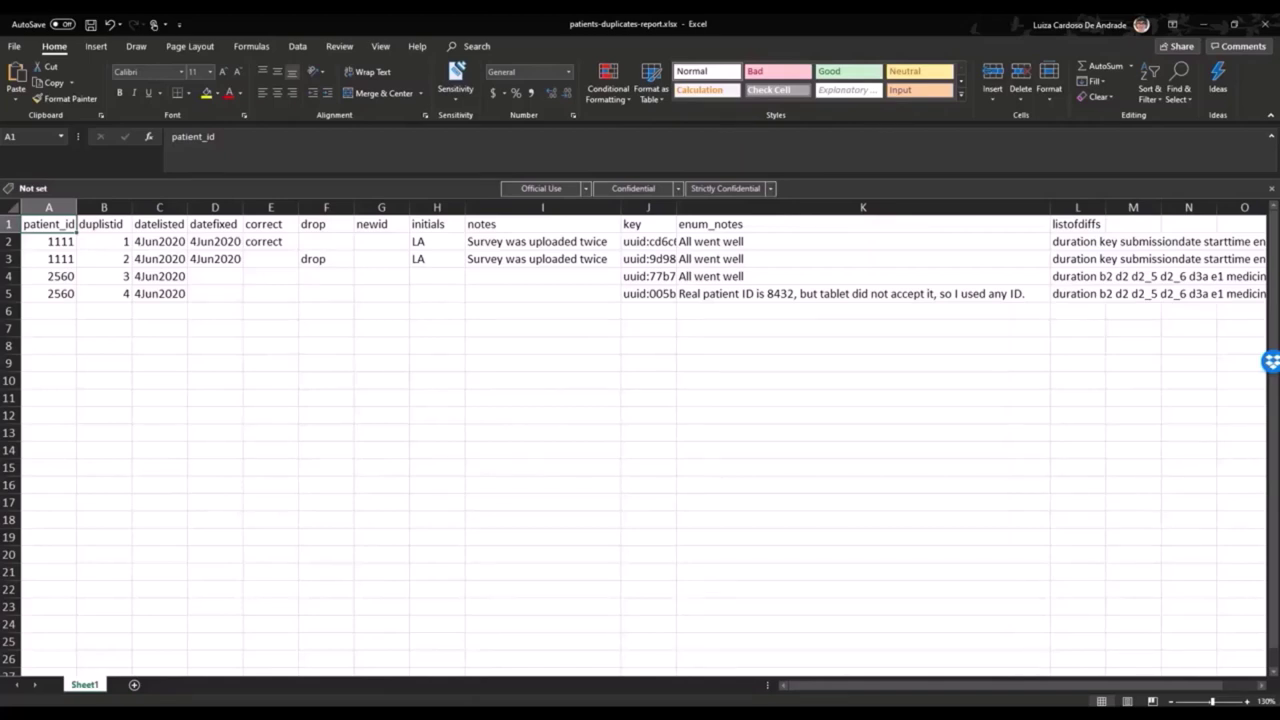
Record newid 8432 for the fourth 2560 duplicate and mark the third as correct.
{"action": "left_click", "coordinate": [381, 293]}
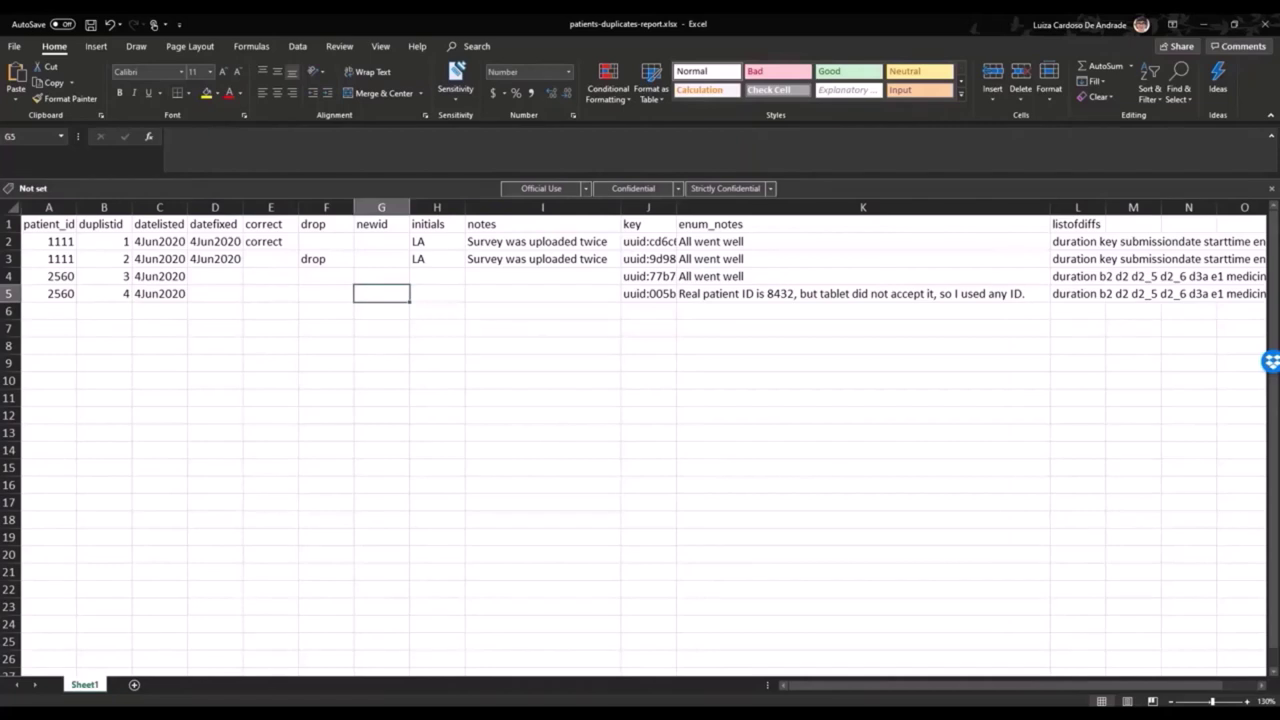
{"action": "type", "text": "8432"}
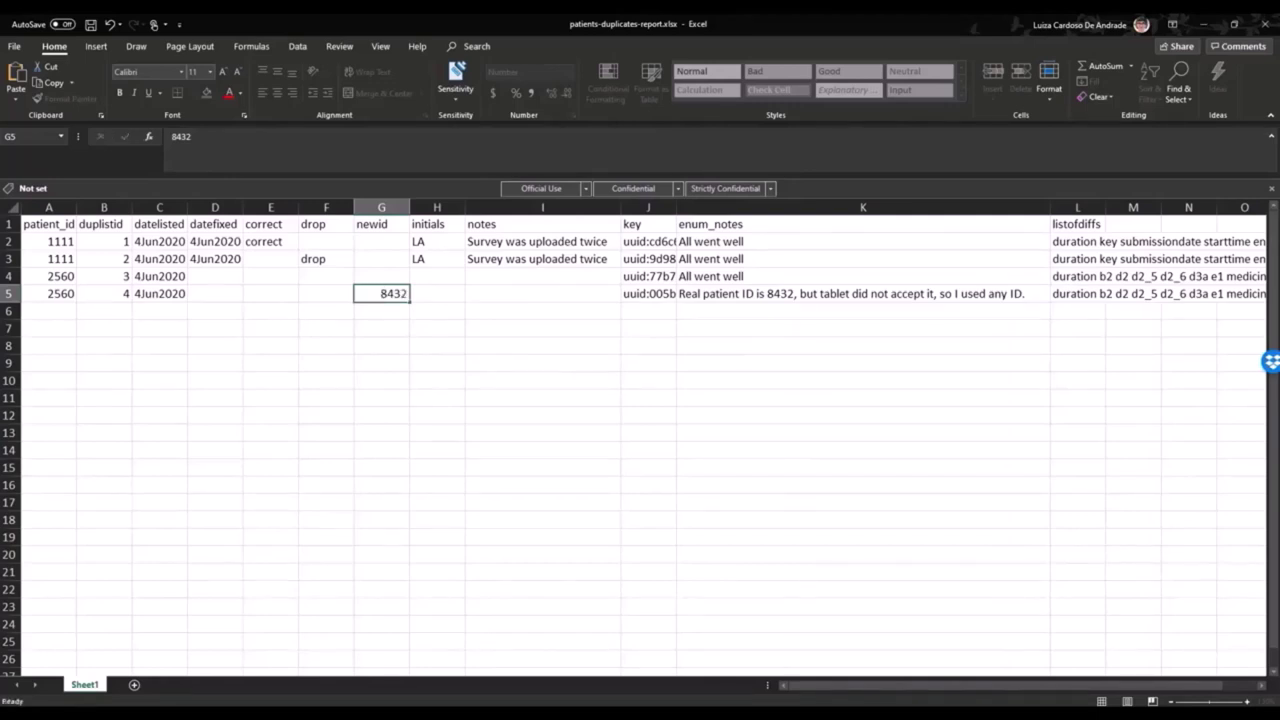
{"action": "left_click", "coordinate": [270, 276]}
{"action": "type", "text": "correct"}
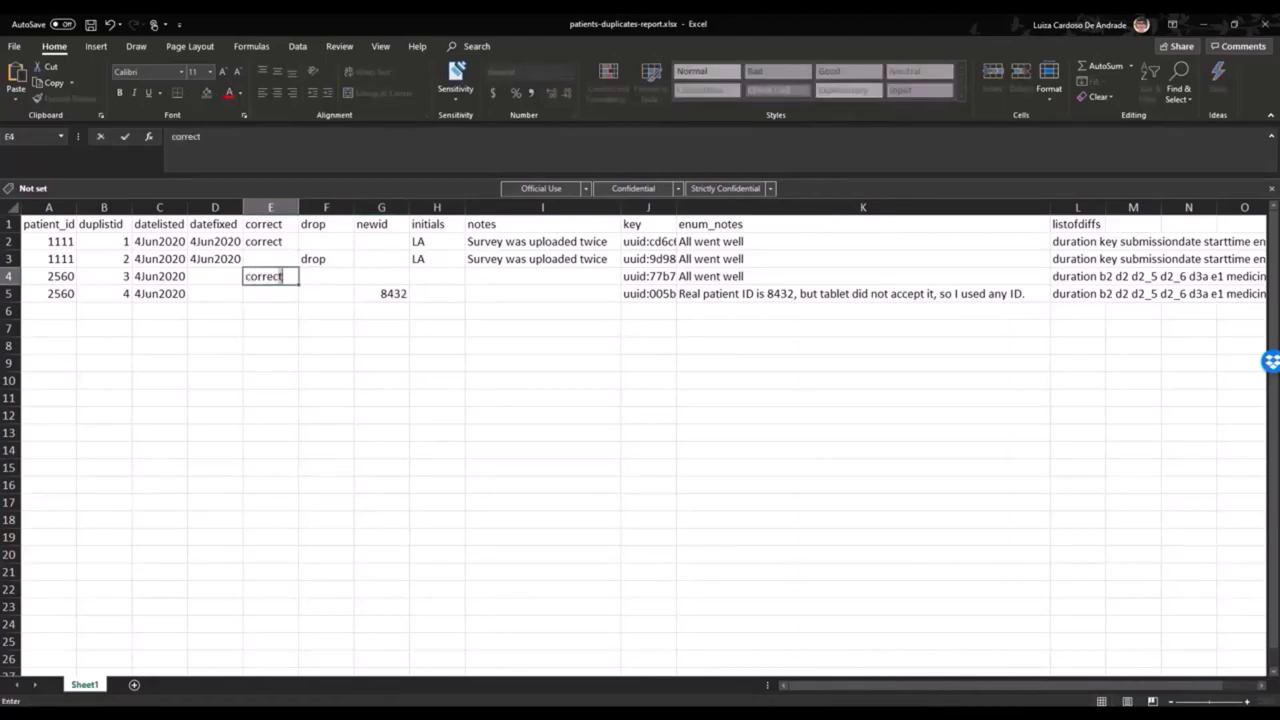
{"action": "left_click", "coordinate": [437, 276]}
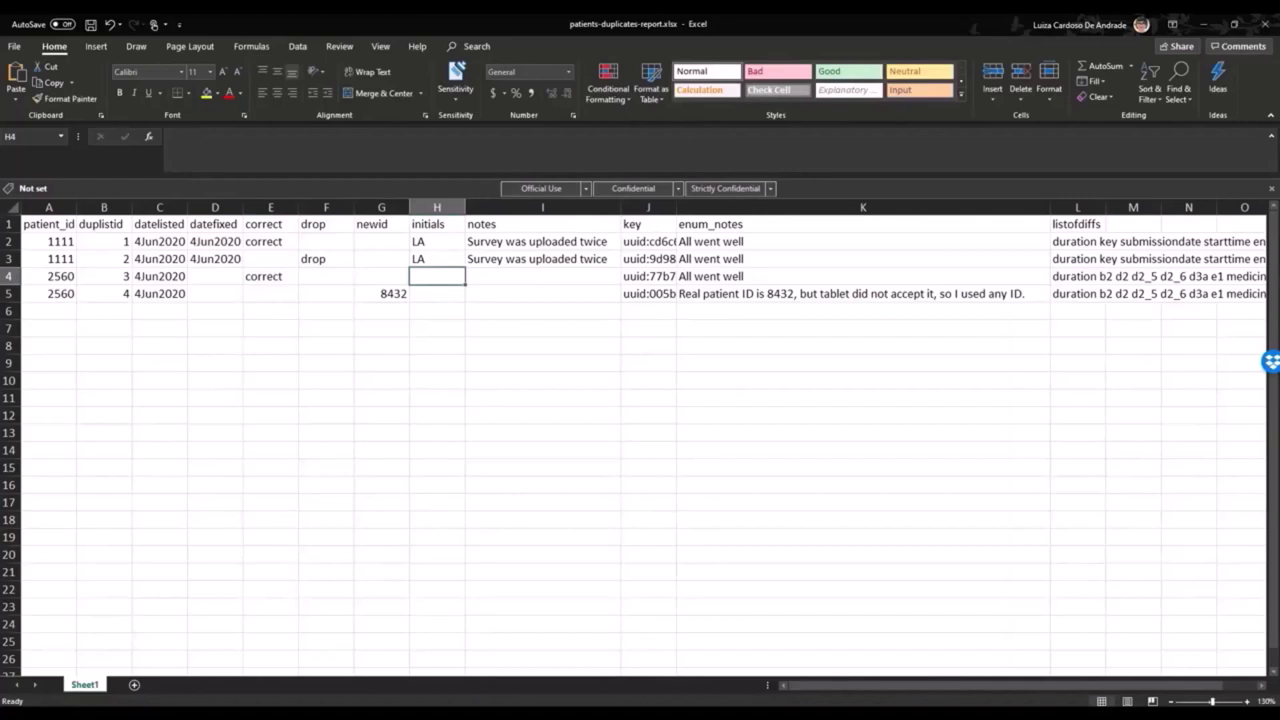
Enter the reviewer's initials in H4 and H5, note 'See enumerator's note' in I5, and close the report.
{"action": "type", "text": "LA"}
{"action": "key", "text": "Return"}
{"action": "type", "text": "LA"}
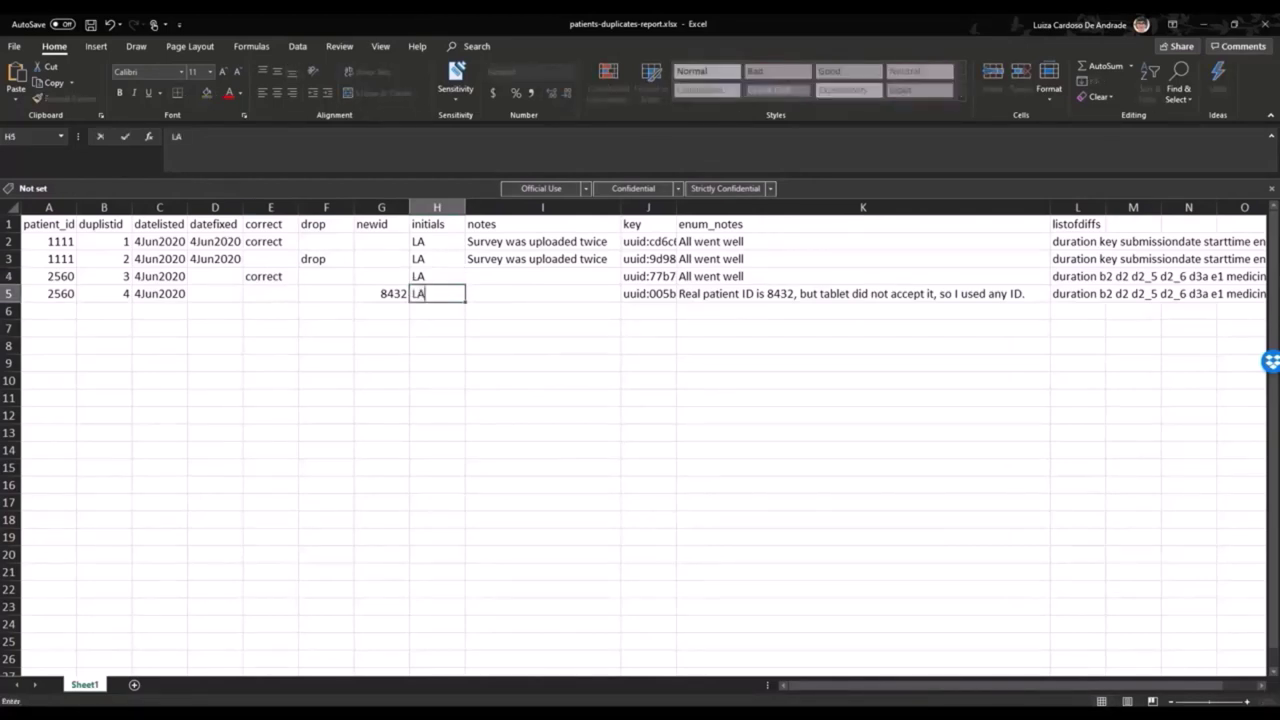
{"action": "key", "text": "Tab"}
{"action": "type", "text": "See"}
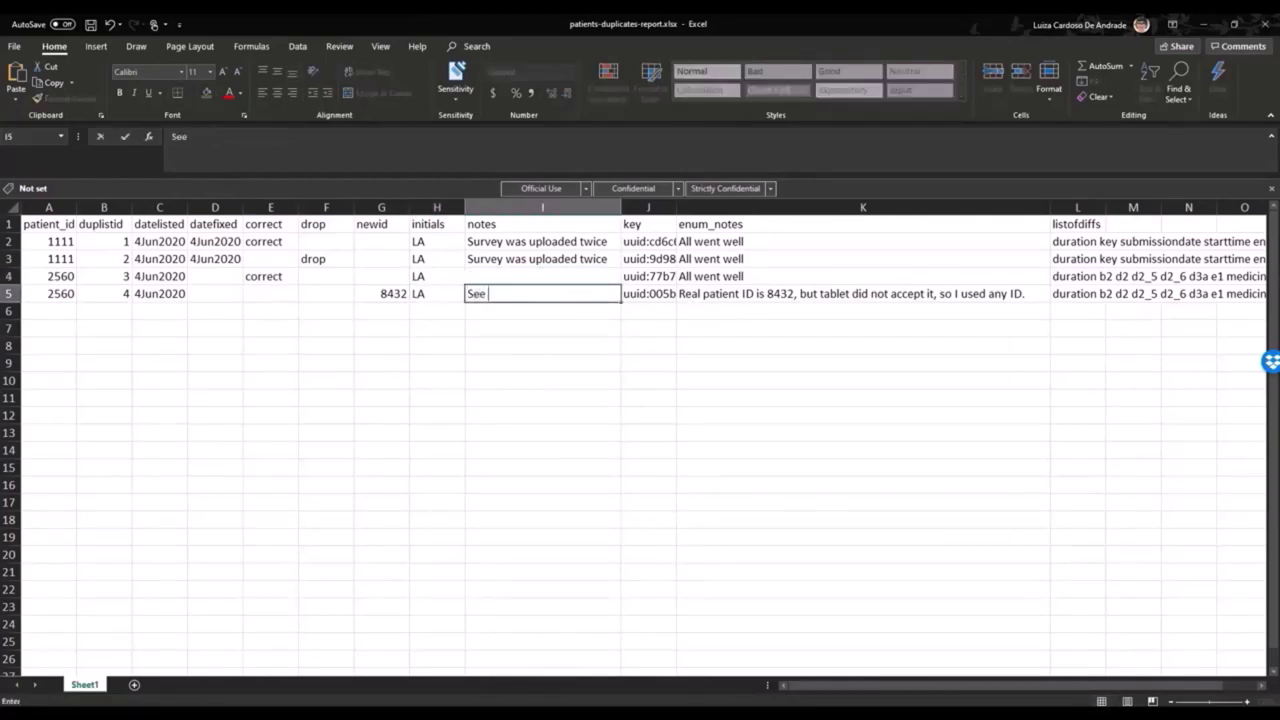
{"action": "type", "text": " enumerator"}
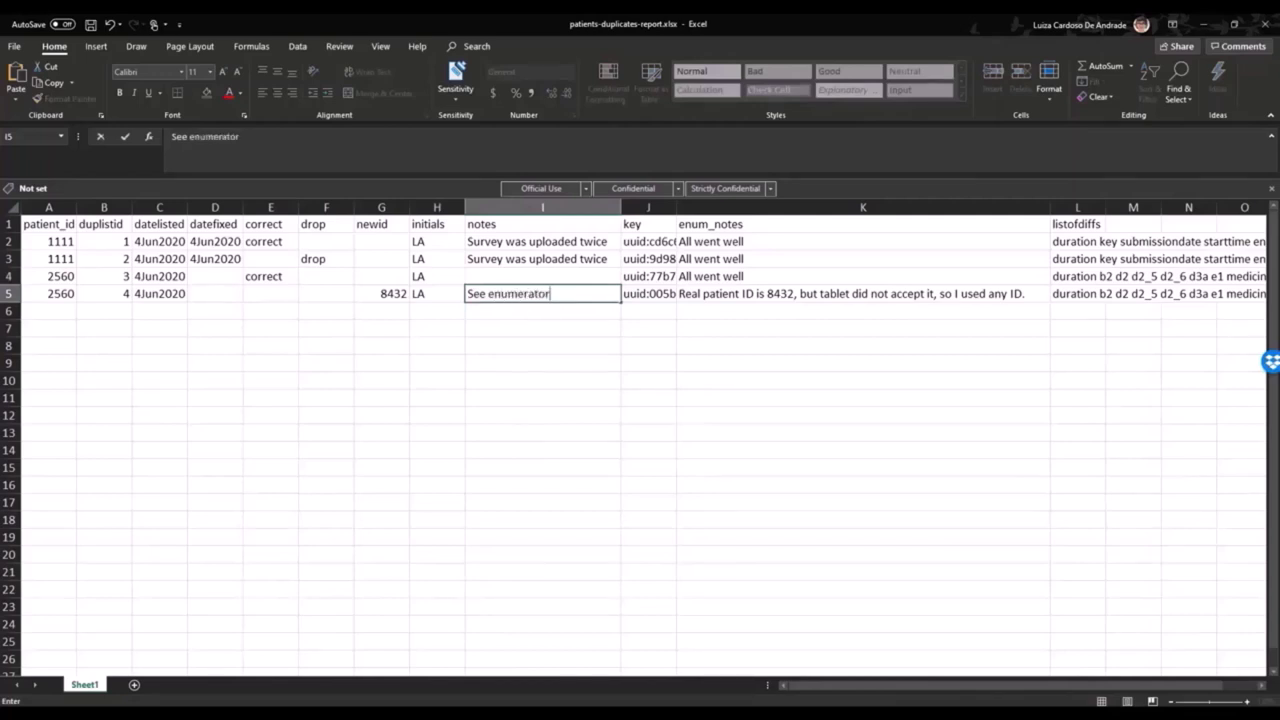
{"action": "type", "text": "'s note"}
{"action": "key", "text": "Return"}
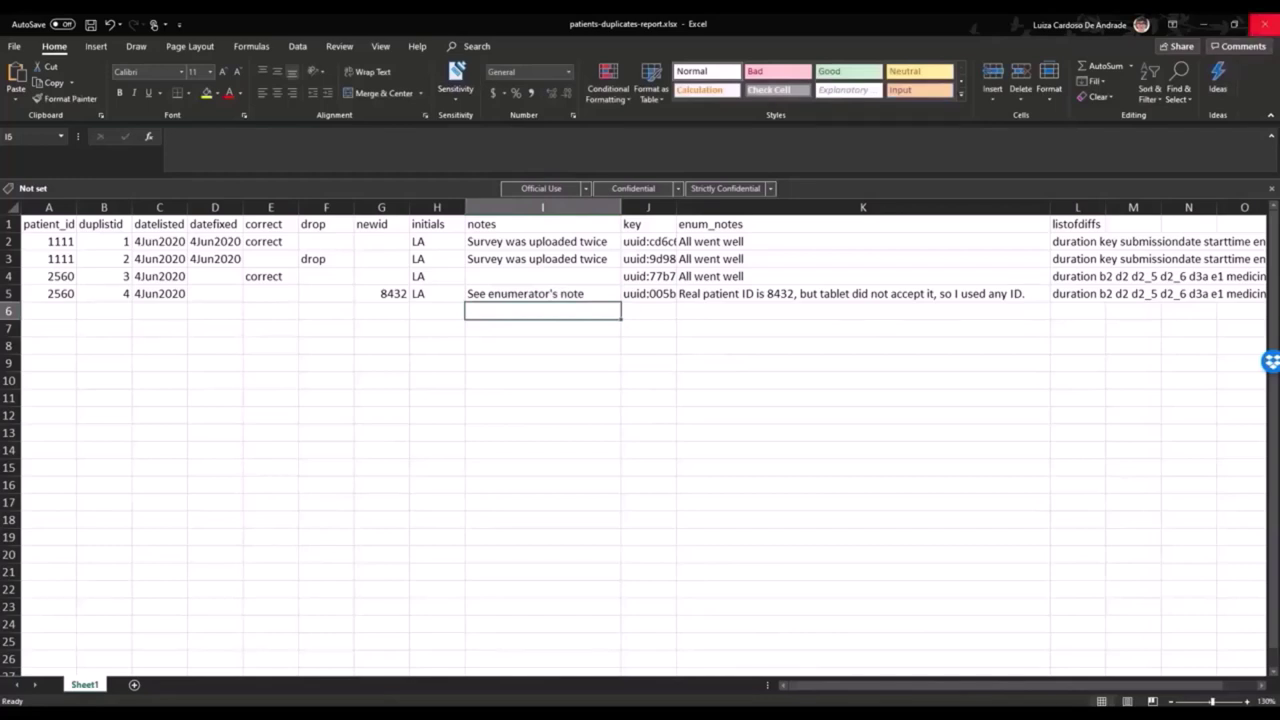
{"action": "key", "text": "alt+F4"}
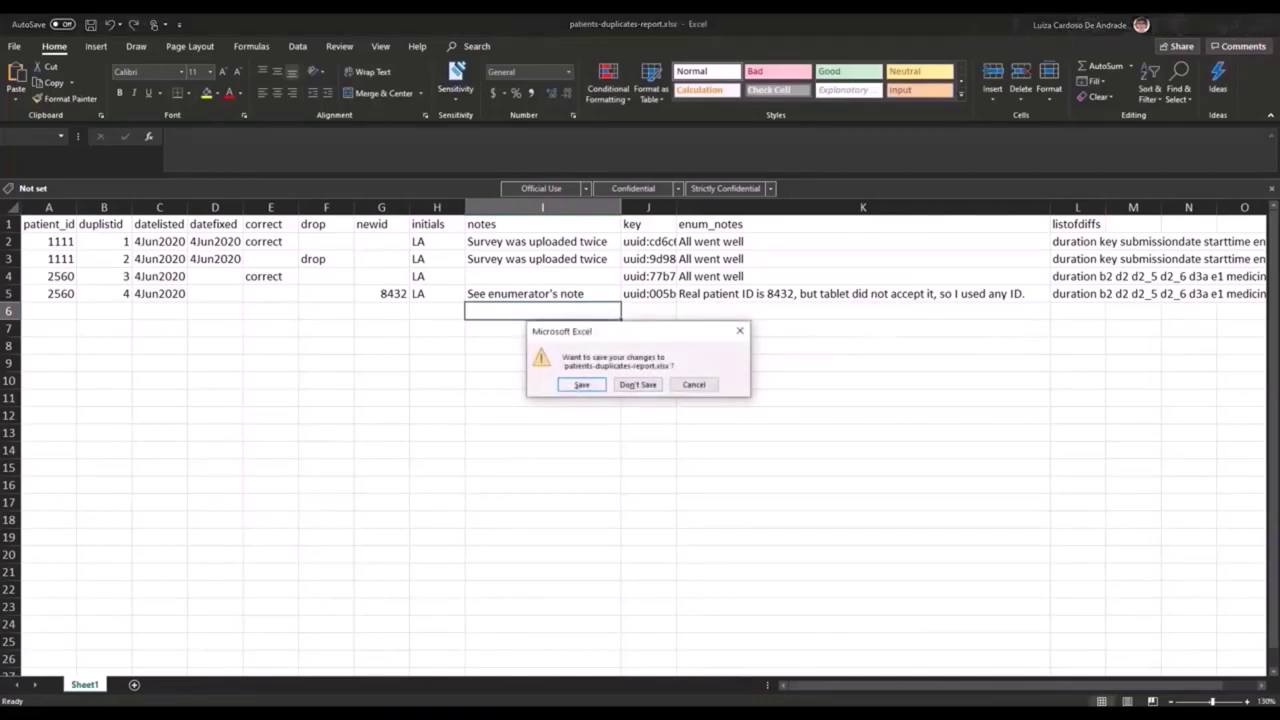
Save the report changes and rerun the do-file to recheck duplicates.
{"action": "key", "text": "Return"}
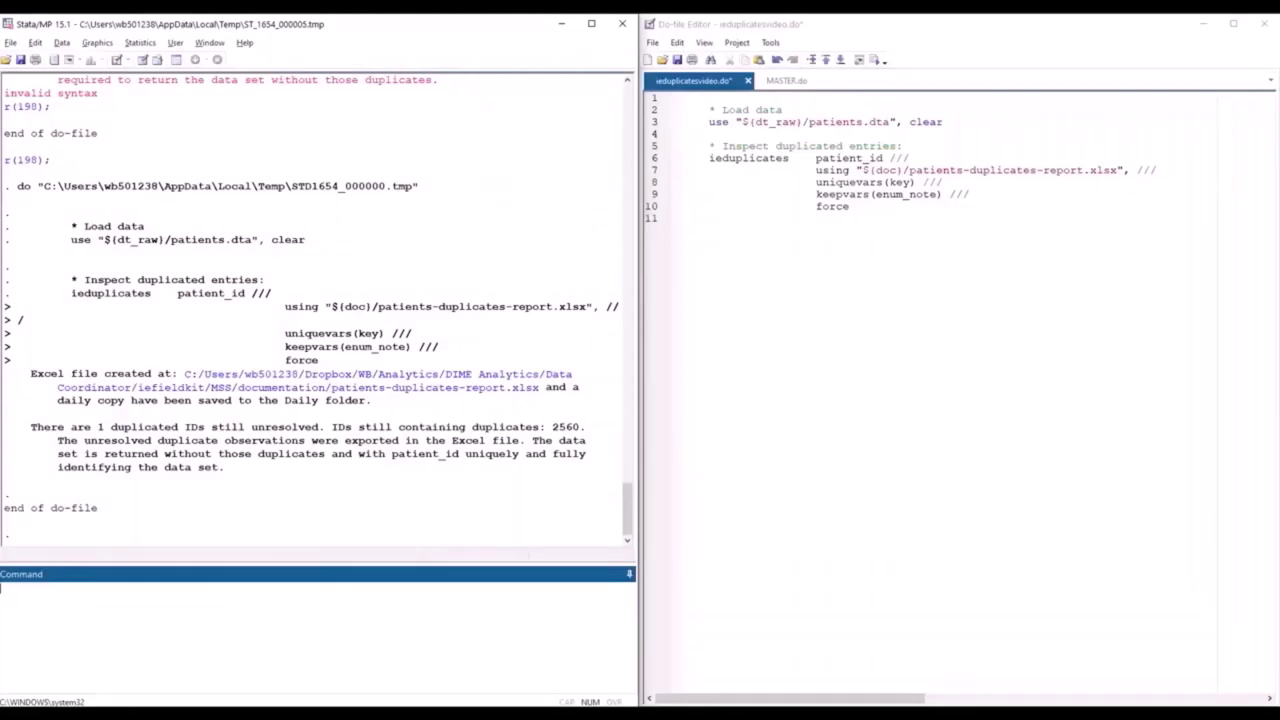
{"action": "left_click", "coordinate": [873, 59]}
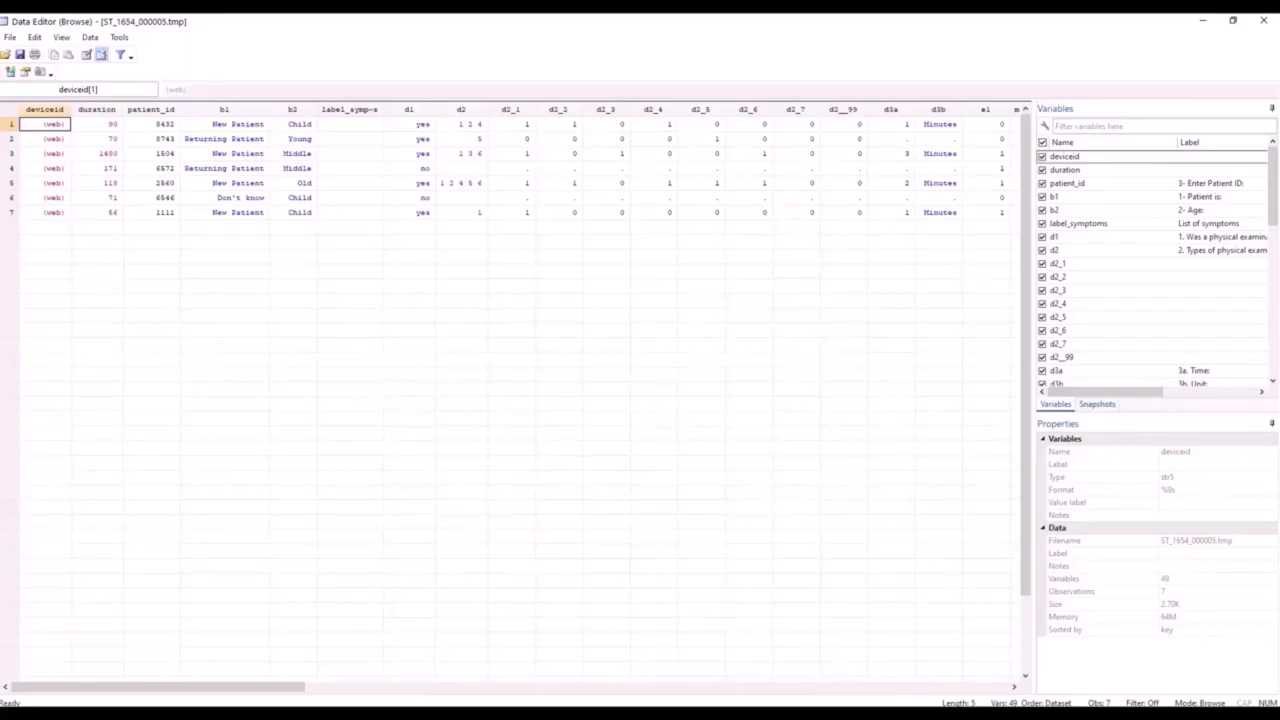
Close the Data Editor browser window.
{"action": "left_click", "coordinate": [1263, 20]}
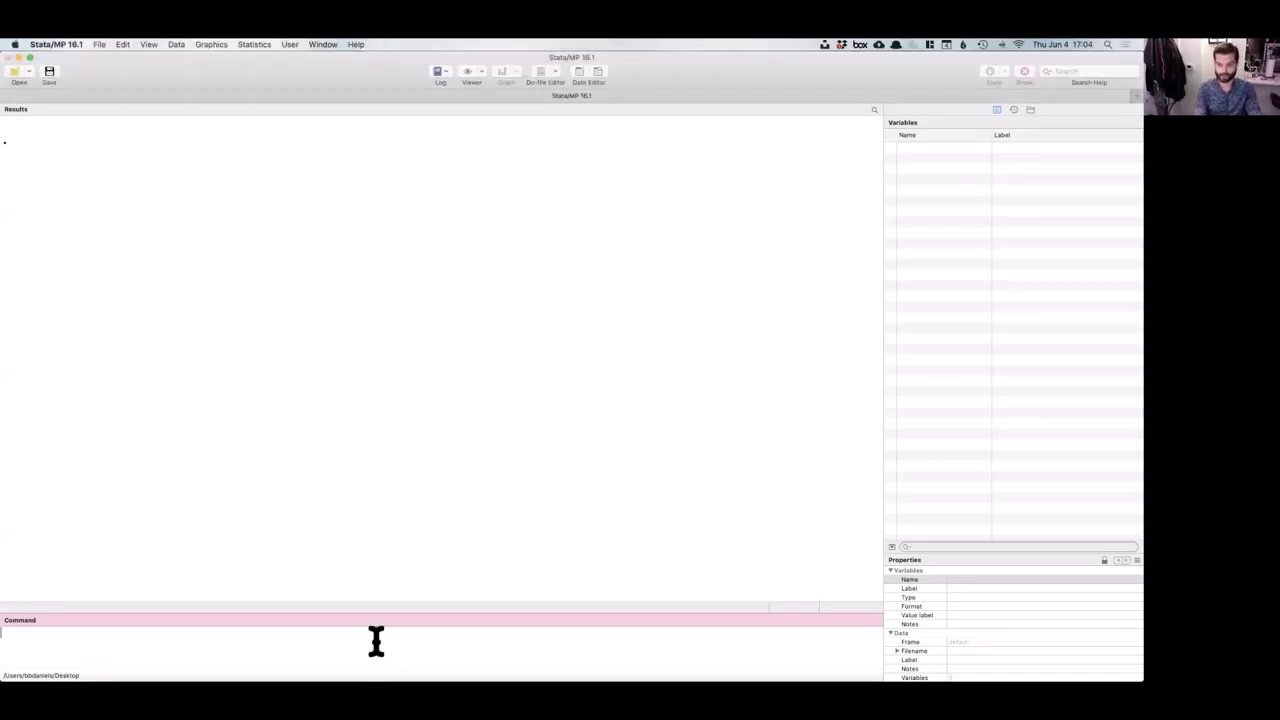
Load demo.dta with the use command.
{"action": "type", "text": "use dempo."}
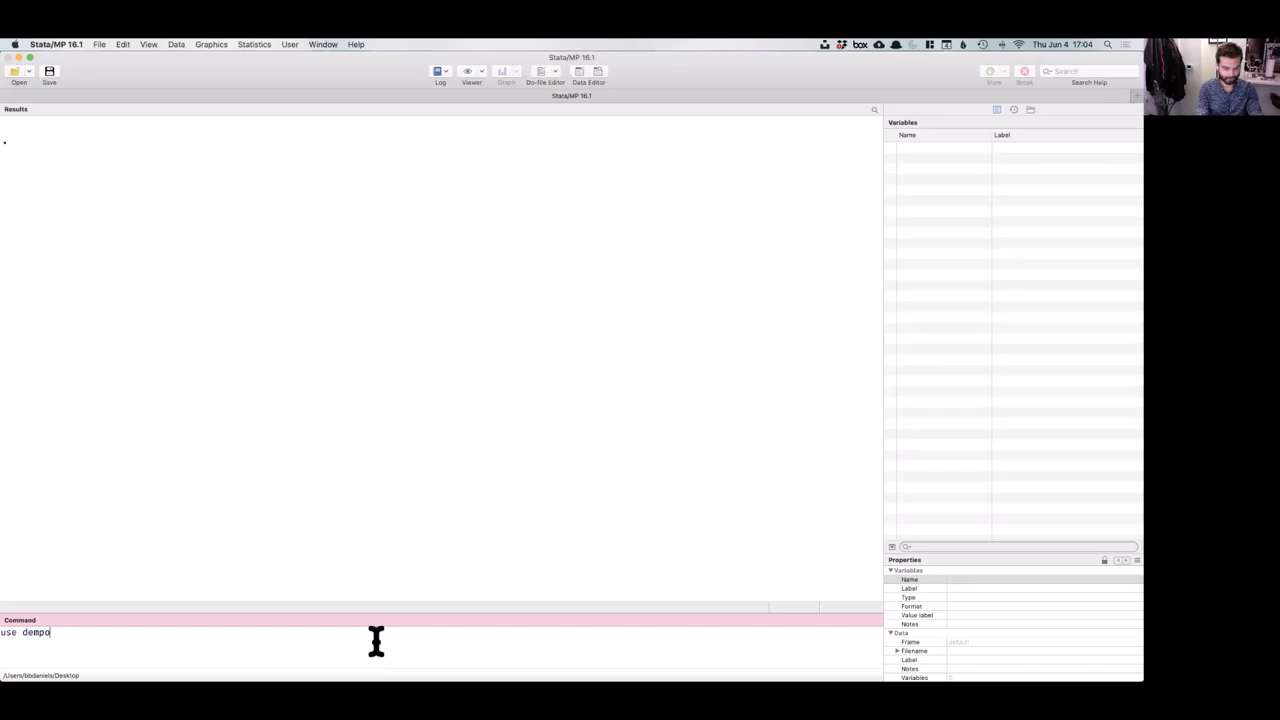
{"action": "key", "text": "BackSpace"}
{"action": "key", "text": "BackSpace"}
{"action": "key", "text": "BackSpace"}
{"action": "type", "text": "o.dta"}
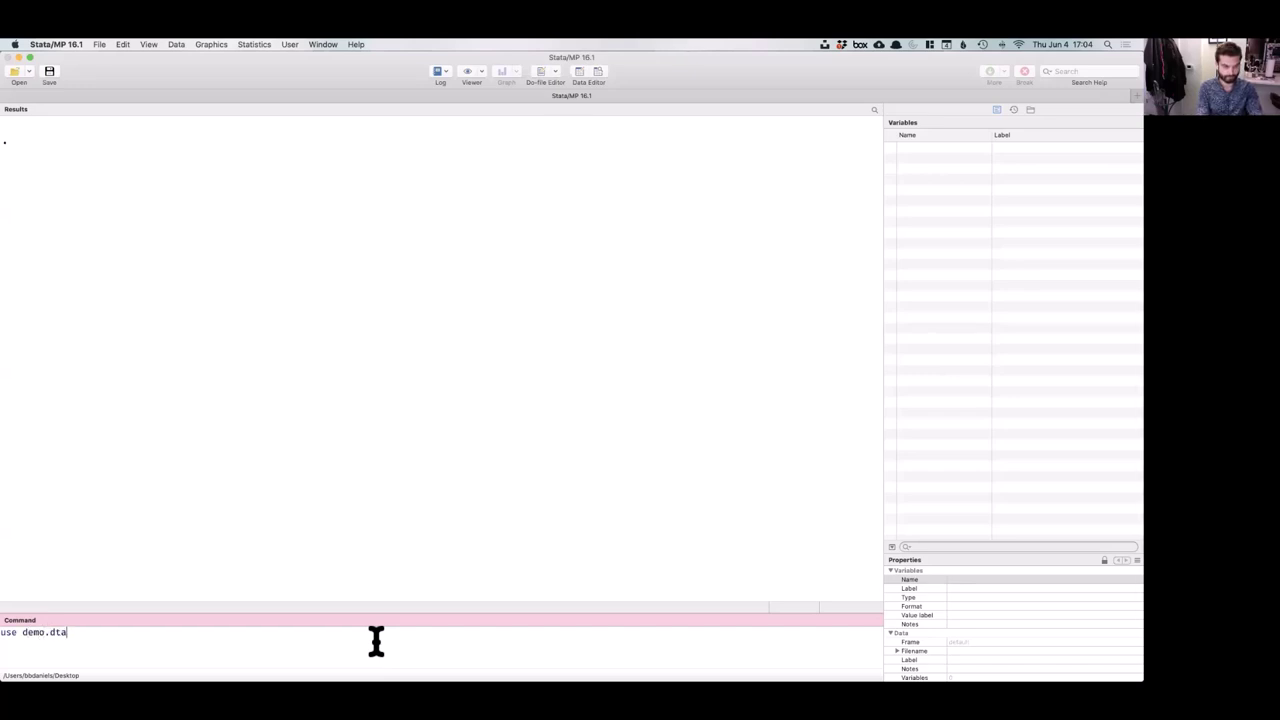
{"action": "key", "text": "Return"}
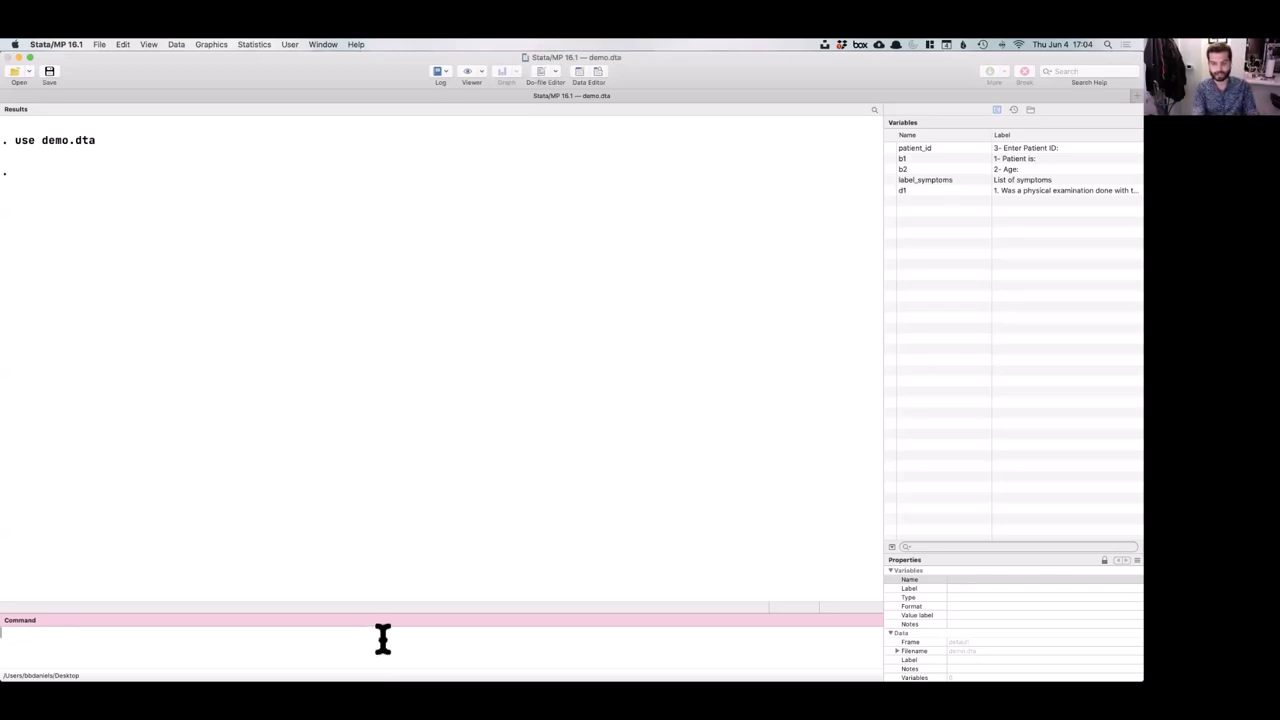
Run iecodebook template using codebook.xlsx, replace, and start the command to open the file.
{"action": "type", "text": "iecodebook tem"}
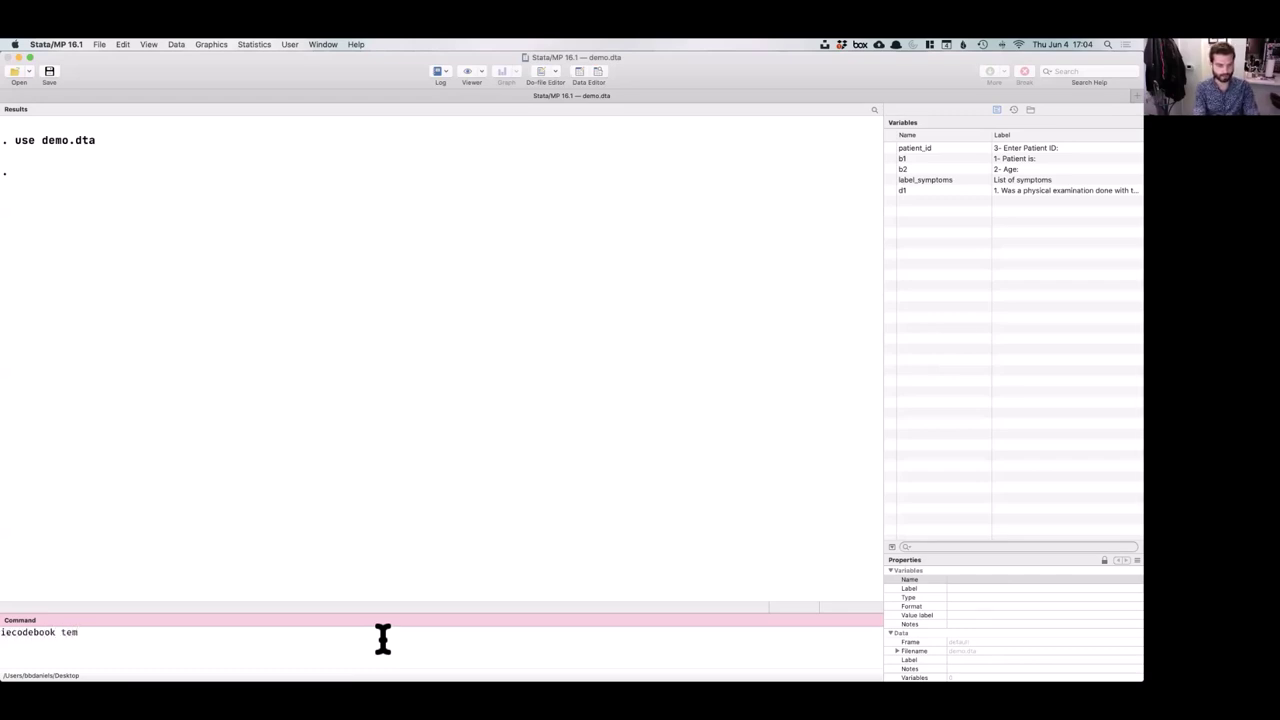
{"action": "type", "text": "plate using code"}
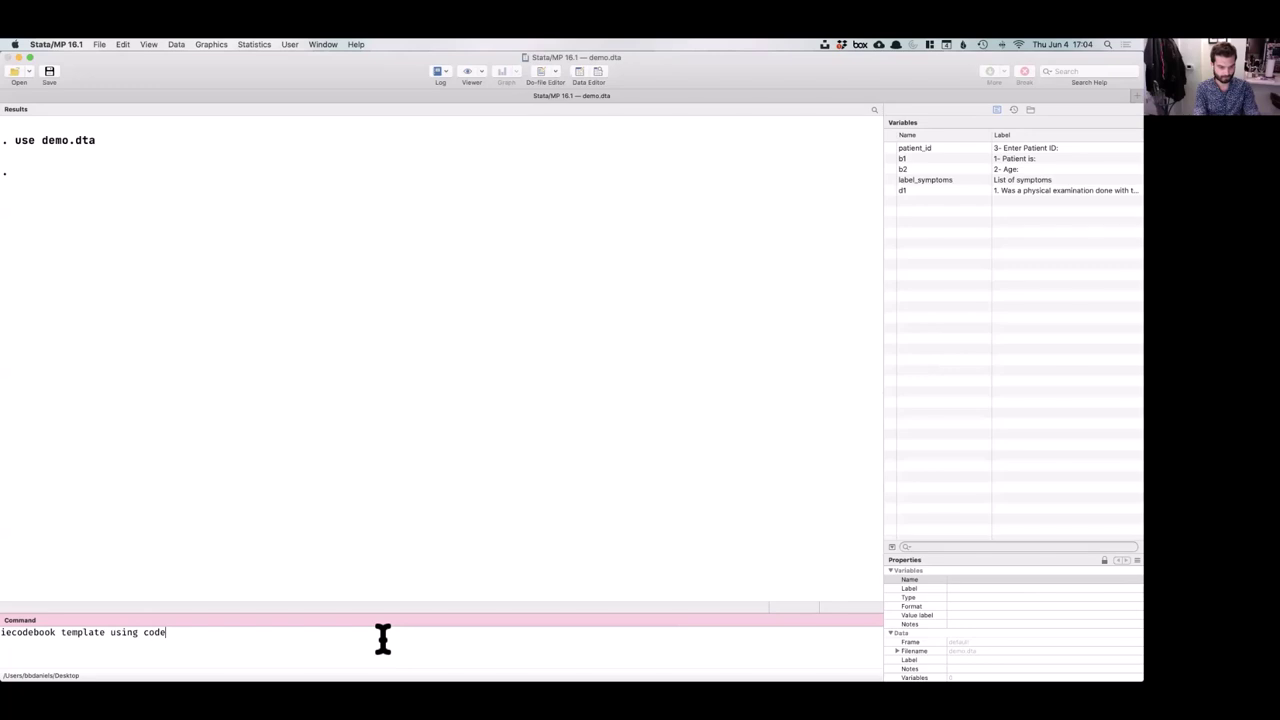
{"action": "type", "text": "book.xlsx, replace"}
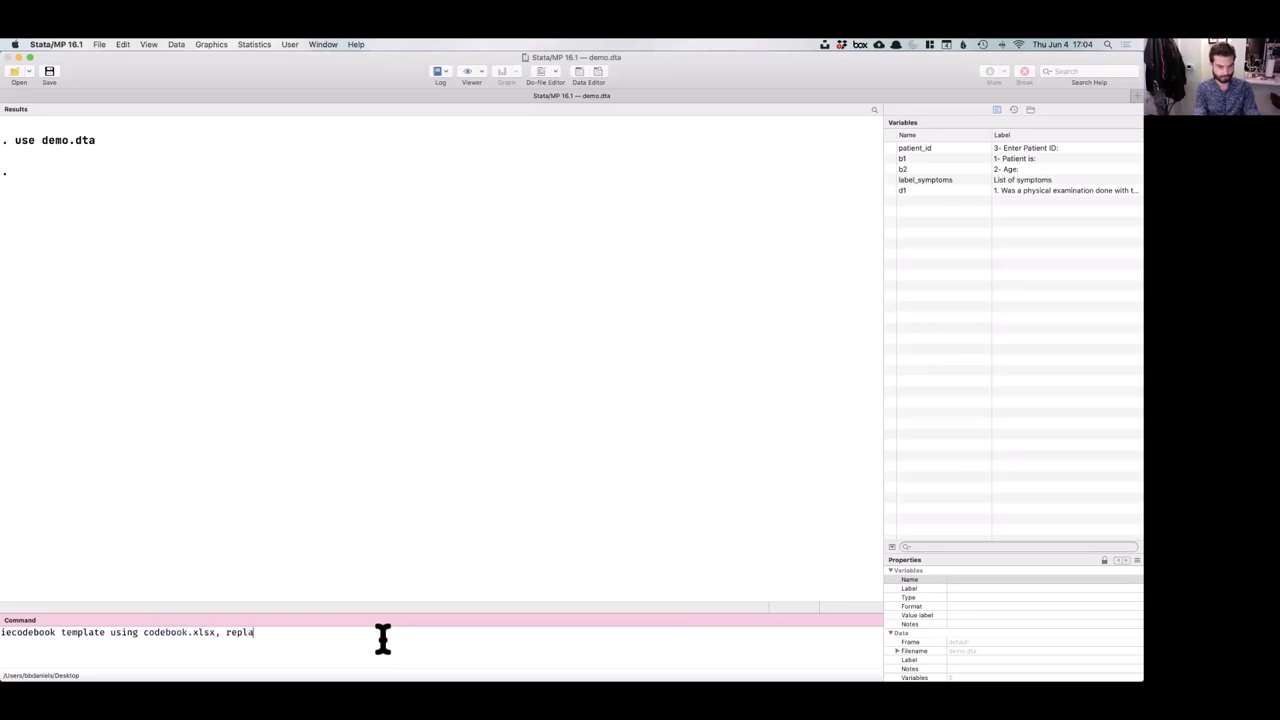
{"action": "key", "text": "Return"}
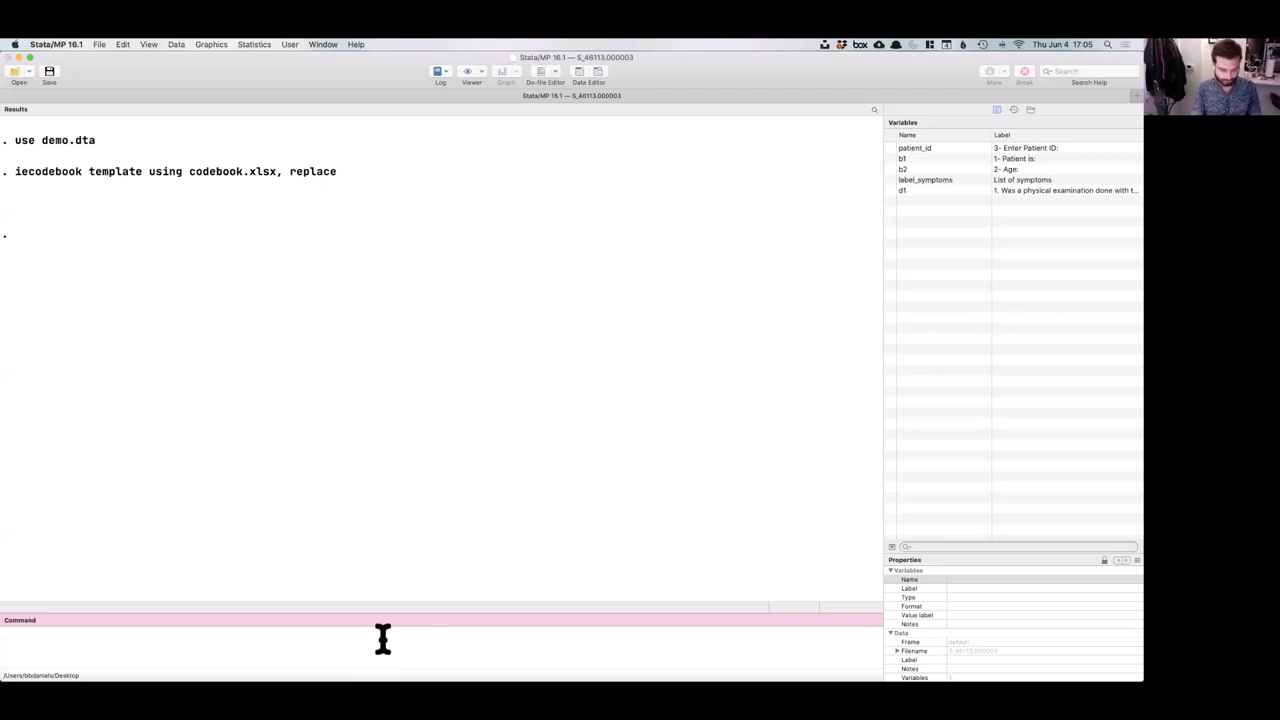
{"action": "type", "text": "ope"}
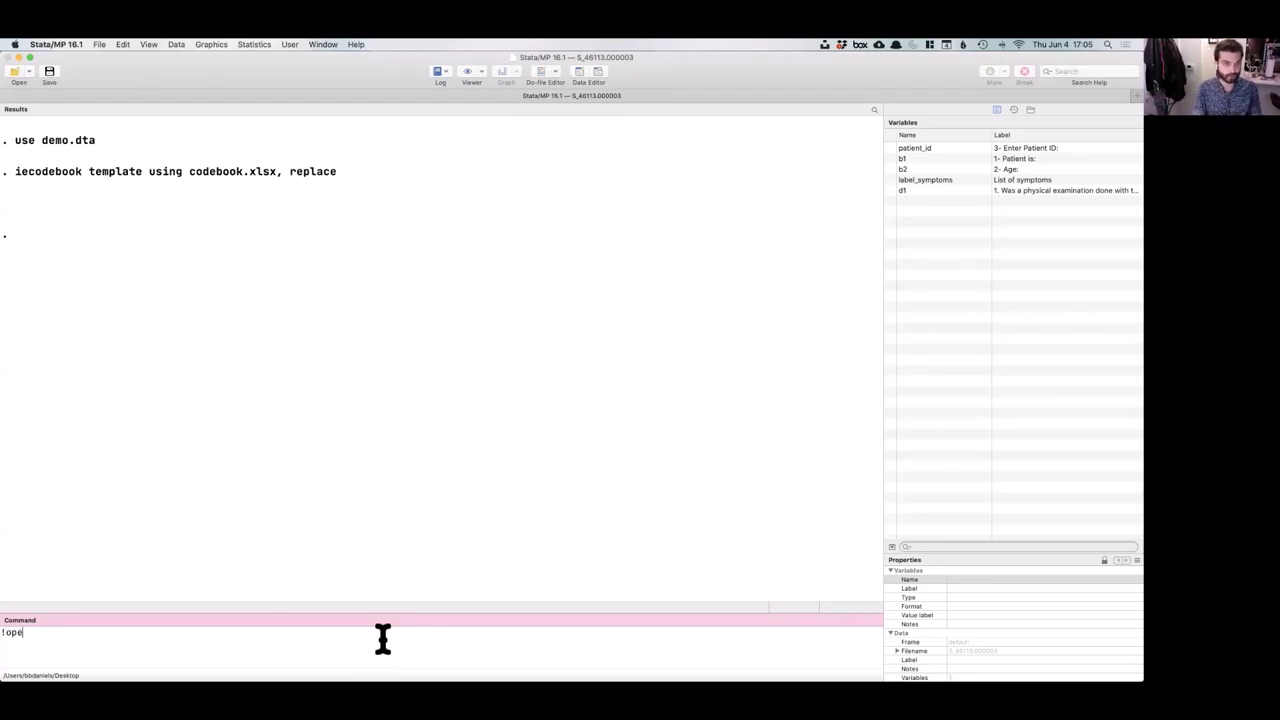
{"action": "type", "text": "n codebook"}
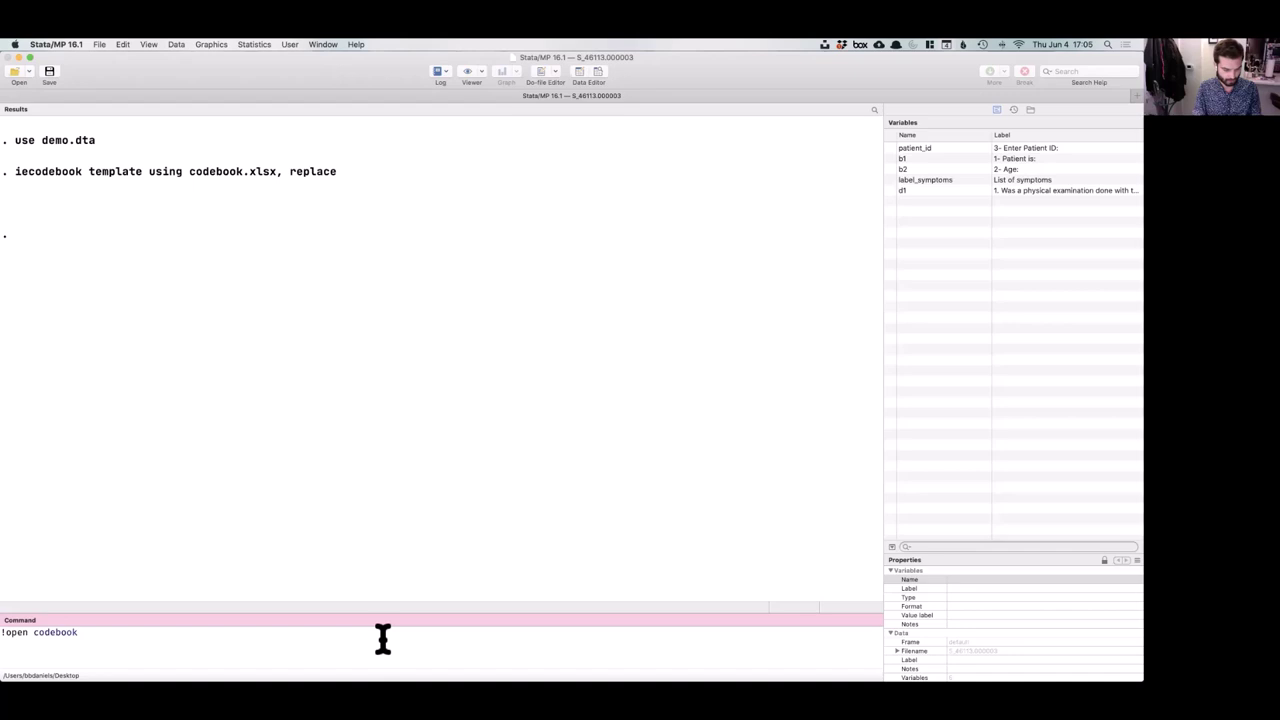
{"action": "type", "text": ".xlsx"}
Open codebook.xlsx in Excel and autofit every column of the survey sheet.
{"action": "key", "text": "Return"}
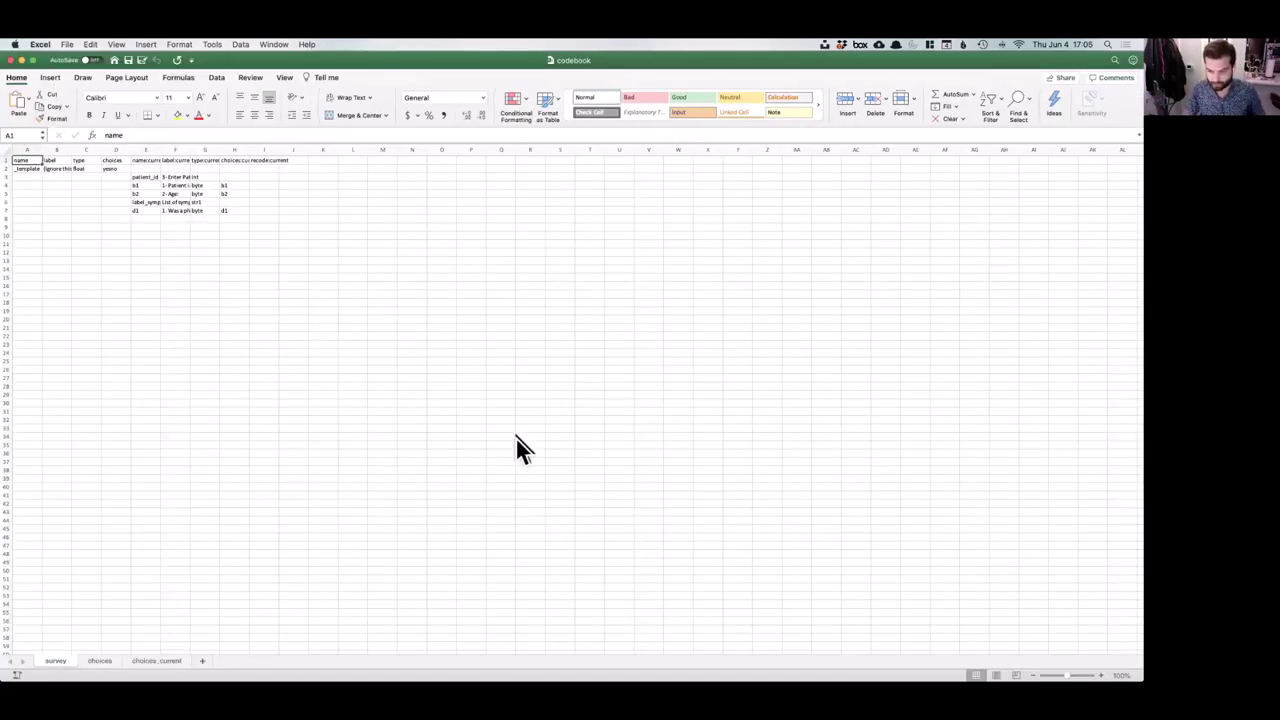
{"action": "scroll", "coordinate": [1101, 648], "scroll_direction": "up", "scroll_amount": 2}
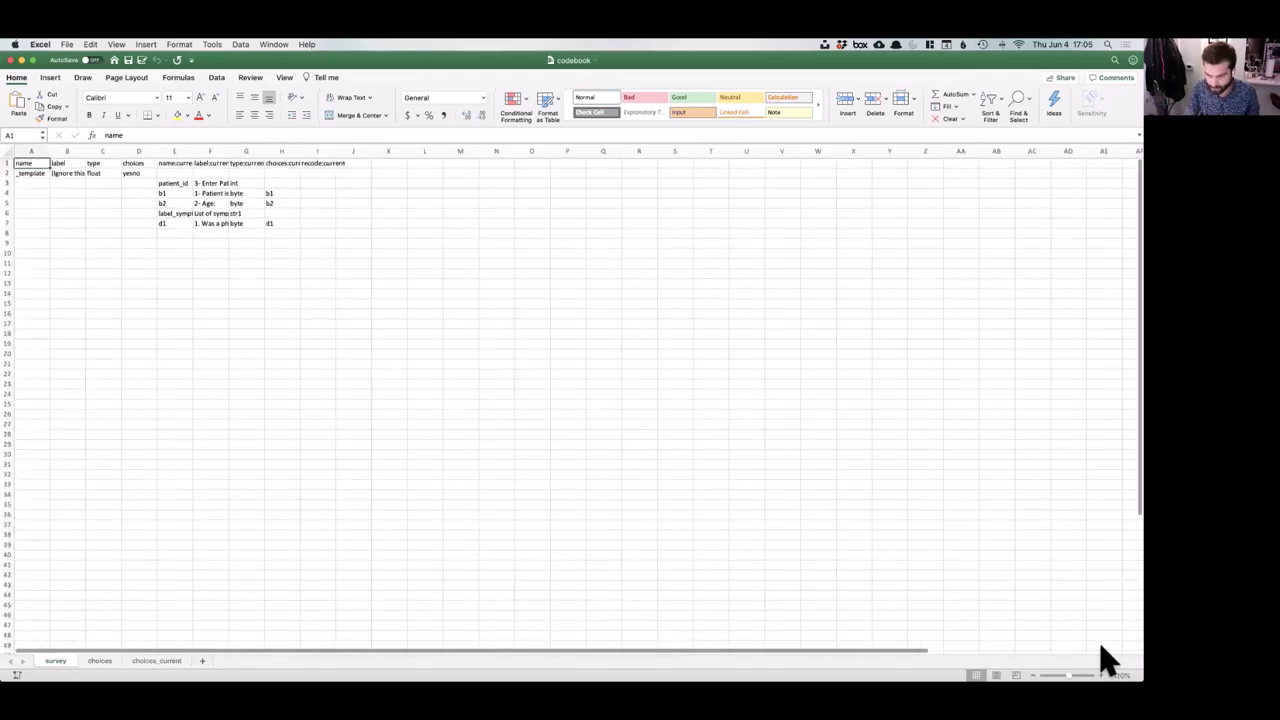
{"action": "scroll", "coordinate": [1108, 658], "scroll_direction": "up", "scroll_amount": 1}
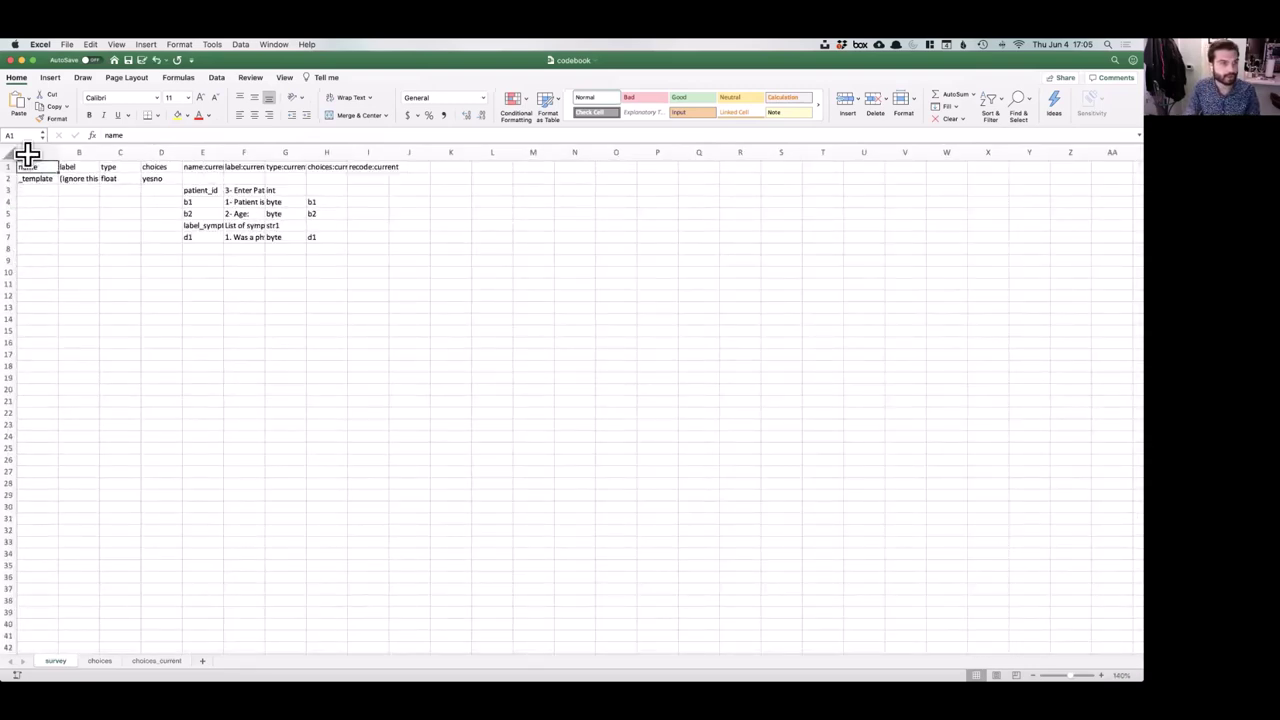
{"action": "key", "text": "super+a"}
{"action": "double_click", "coordinate": [57, 152]}
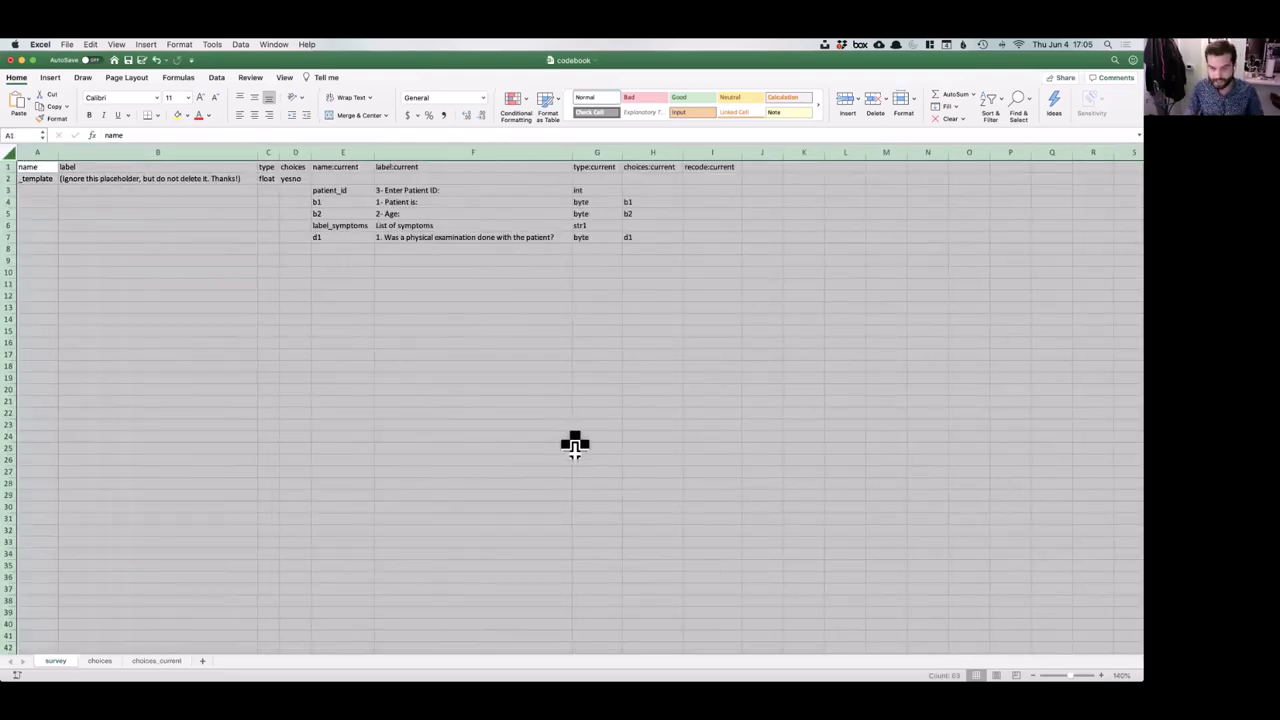
{"action": "left_click", "coordinate": [444, 422]}
{"action": "left_click_drag", "start_coordinate": [37, 190], "coordinate": [246, 237]}
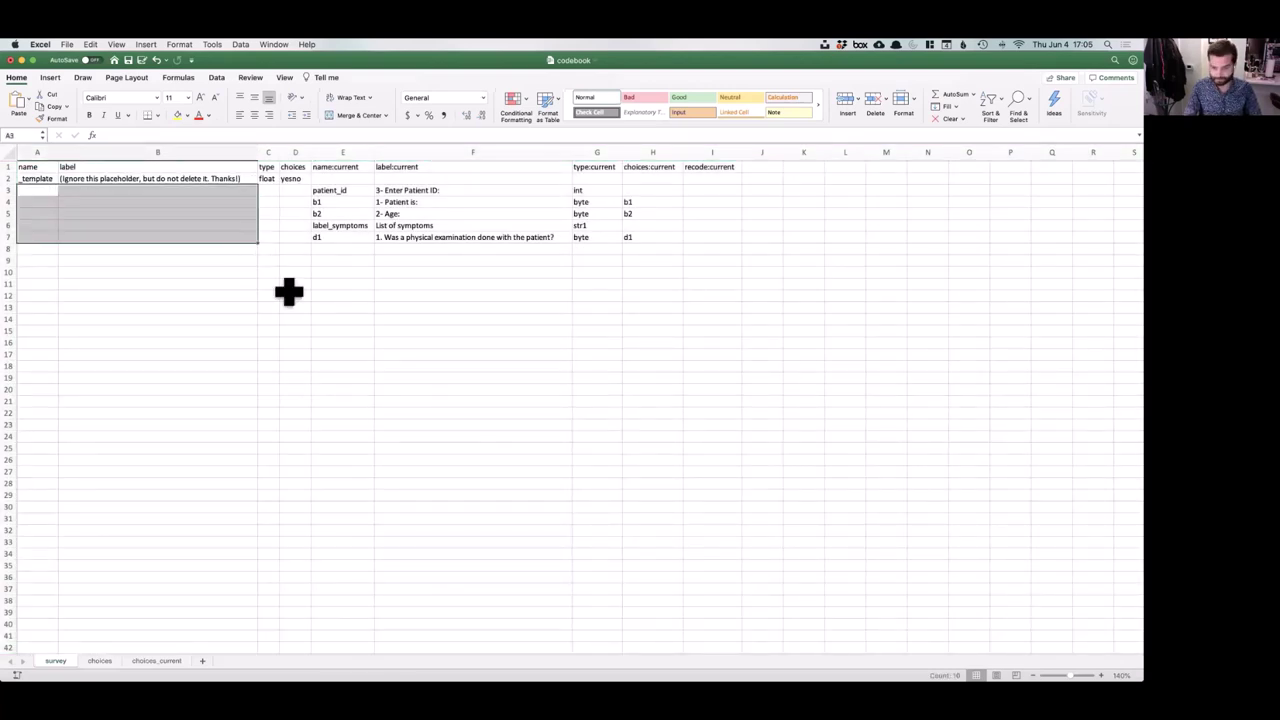
{"action": "left_click", "coordinate": [304, 318]}
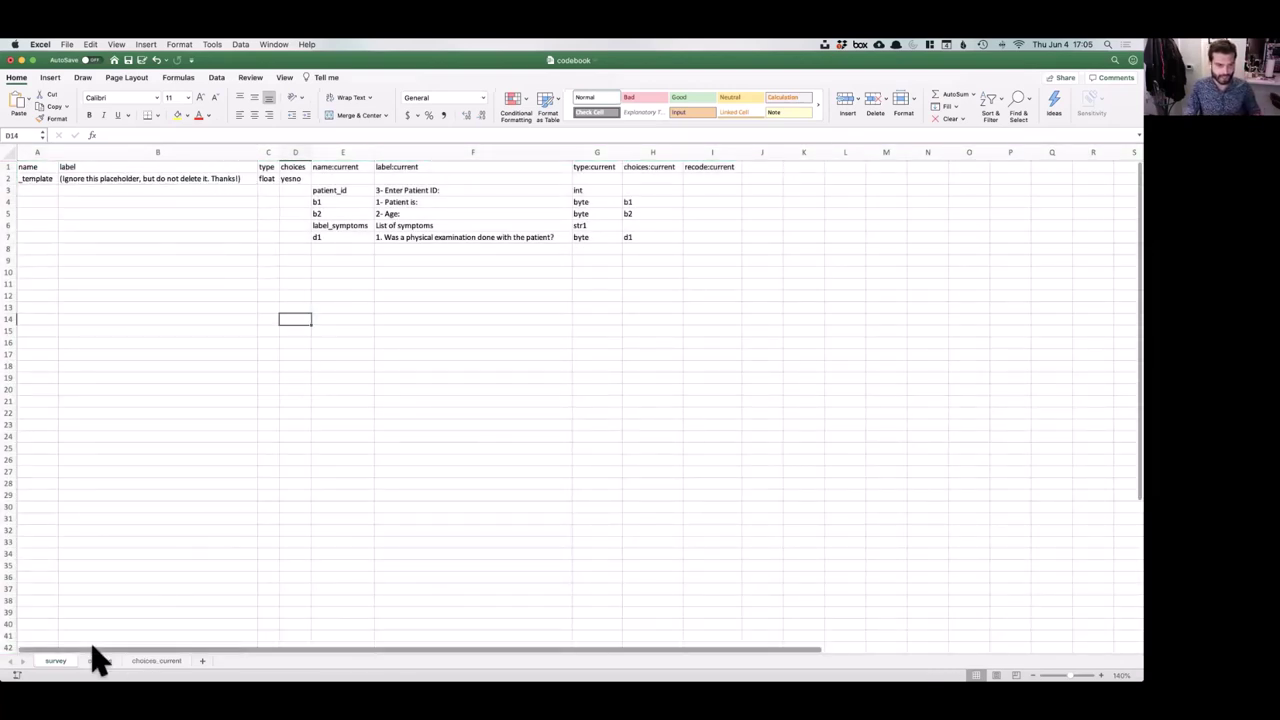
Review the choices_current and choices sheets, then return to the survey sheet.
{"action": "left_click", "coordinate": [150, 660]}
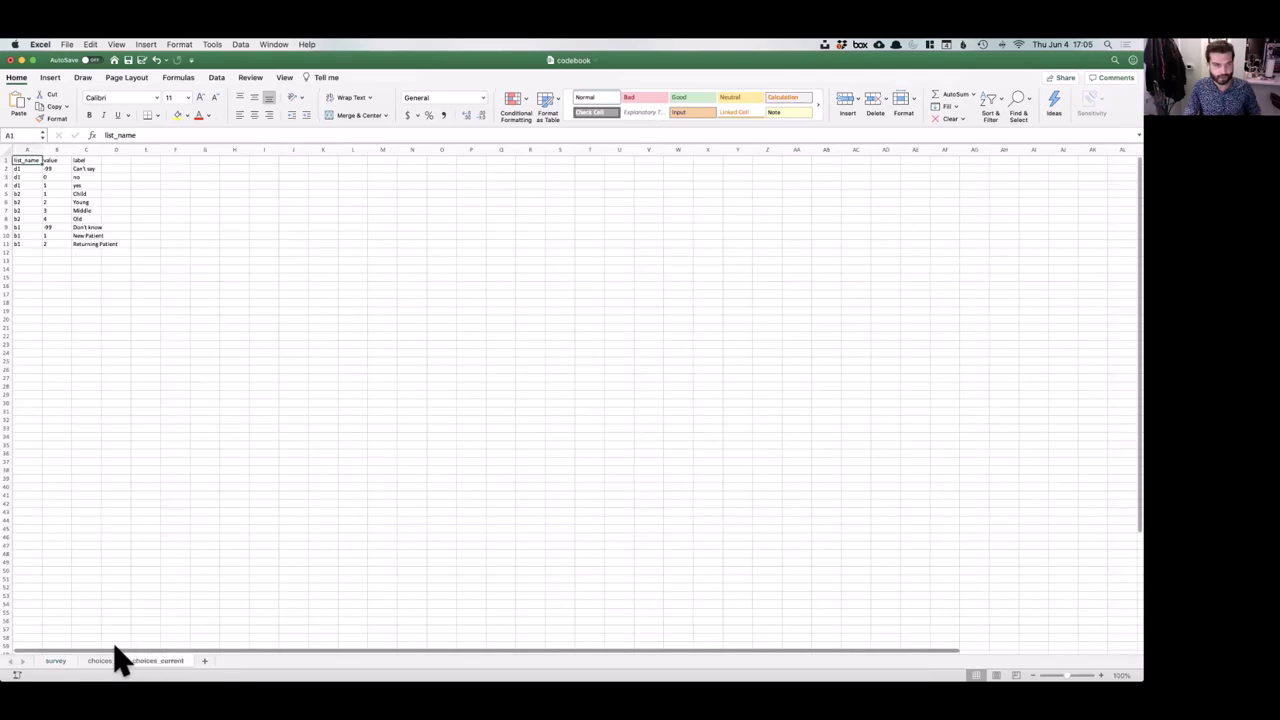
{"action": "left_click", "coordinate": [108, 660]}
{"action": "left_click", "coordinate": [60, 660]}
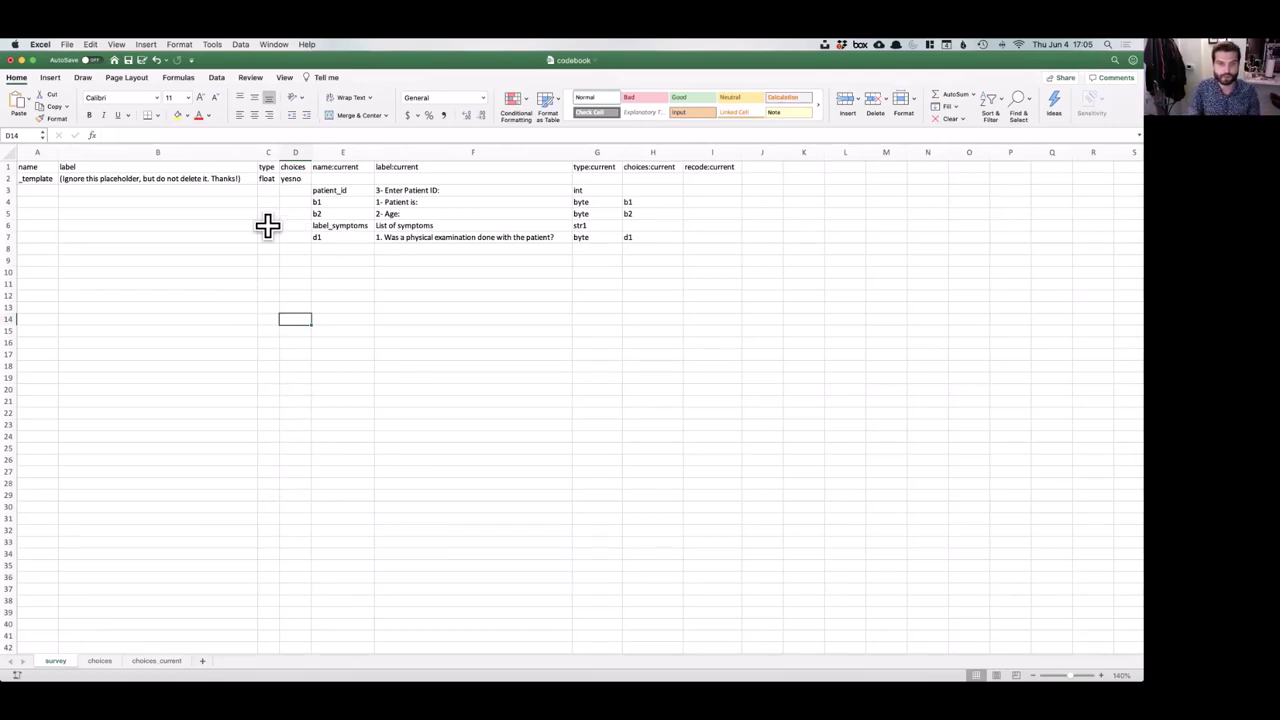
Enter age in A5 and copy patient_id and b1 into A3:A4.
{"action": "left_click", "coordinate": [33, 214]}
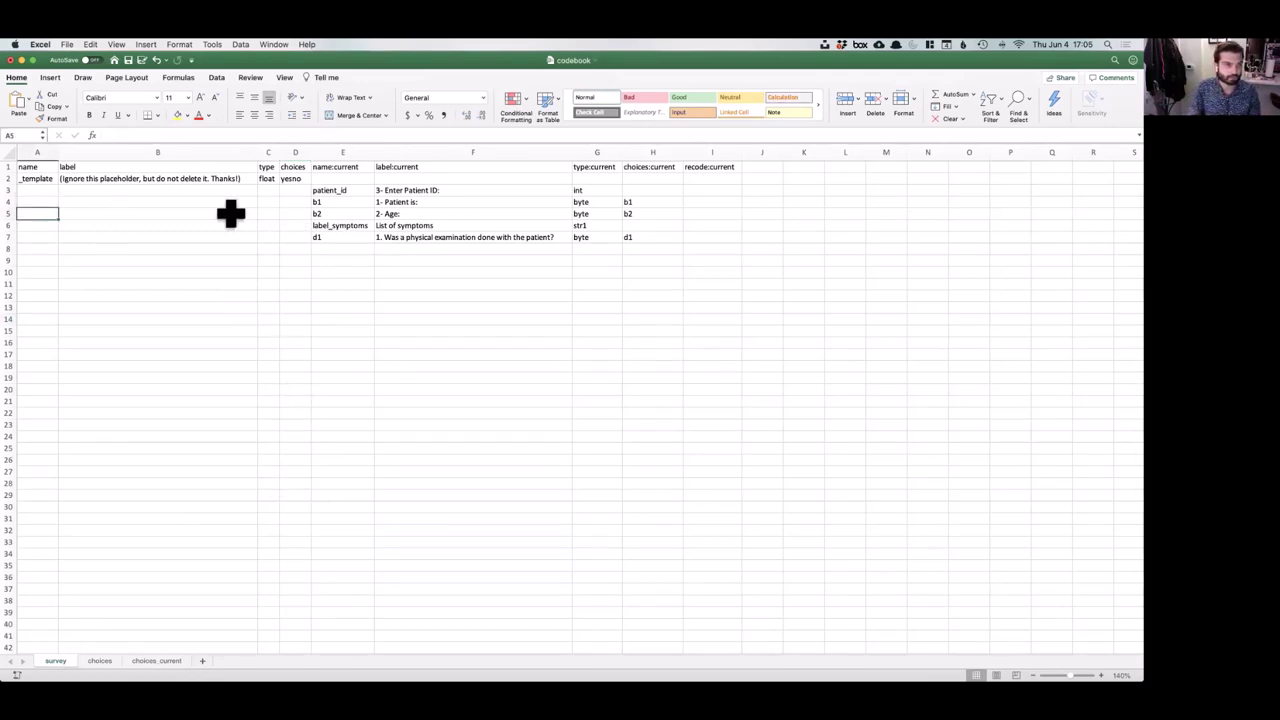
{"action": "type", "text": "age"}
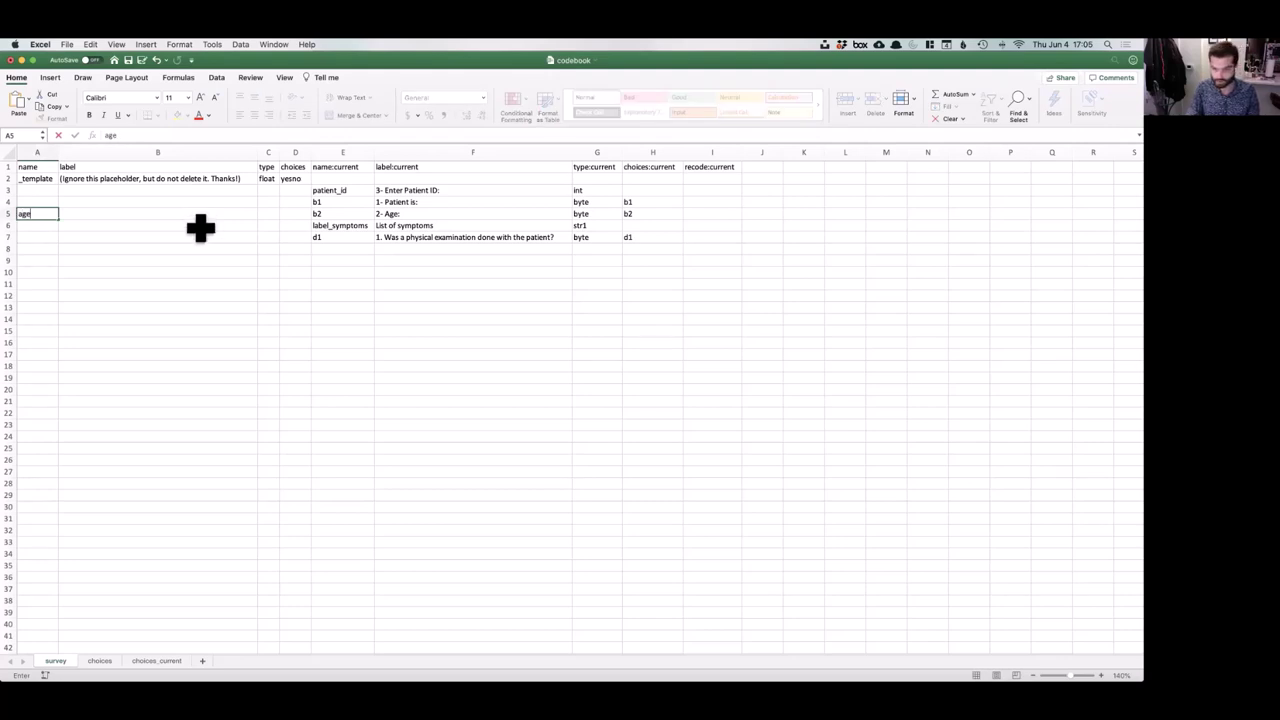
{"action": "left_click", "coordinate": [200, 228]}
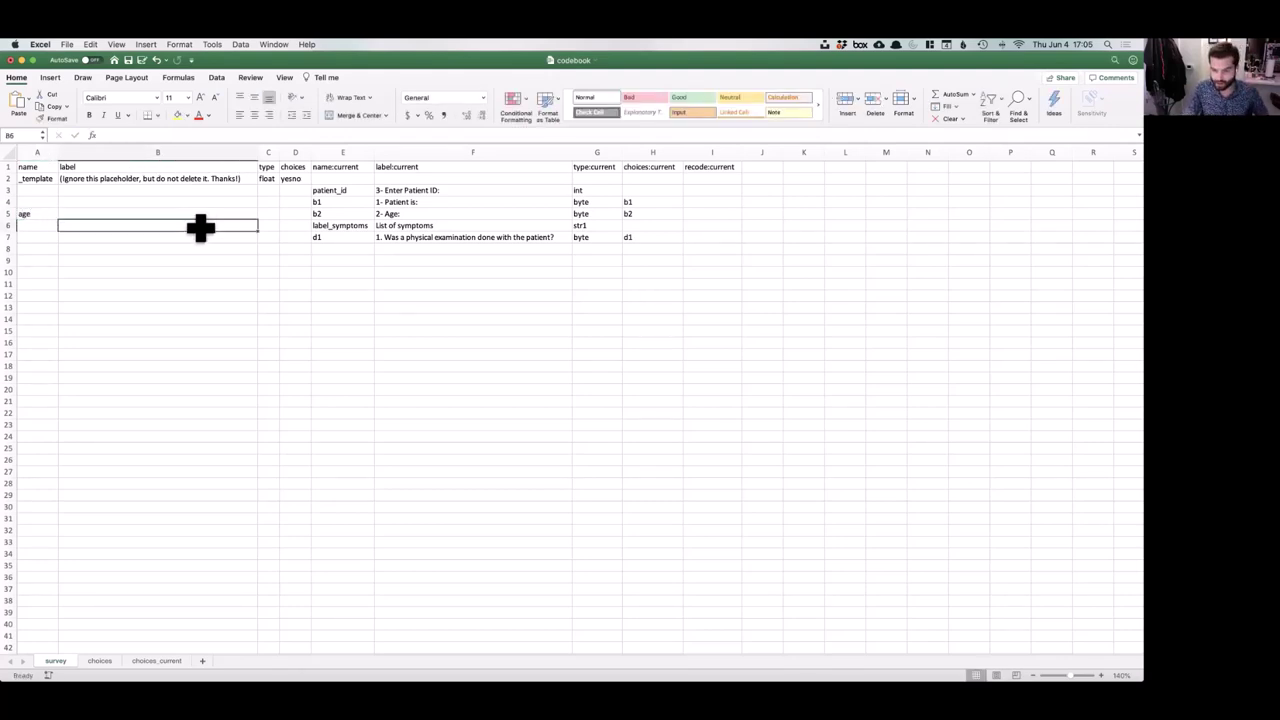
{"action": "left_click_drag", "start_coordinate": [343, 190], "coordinate": [343, 202]}
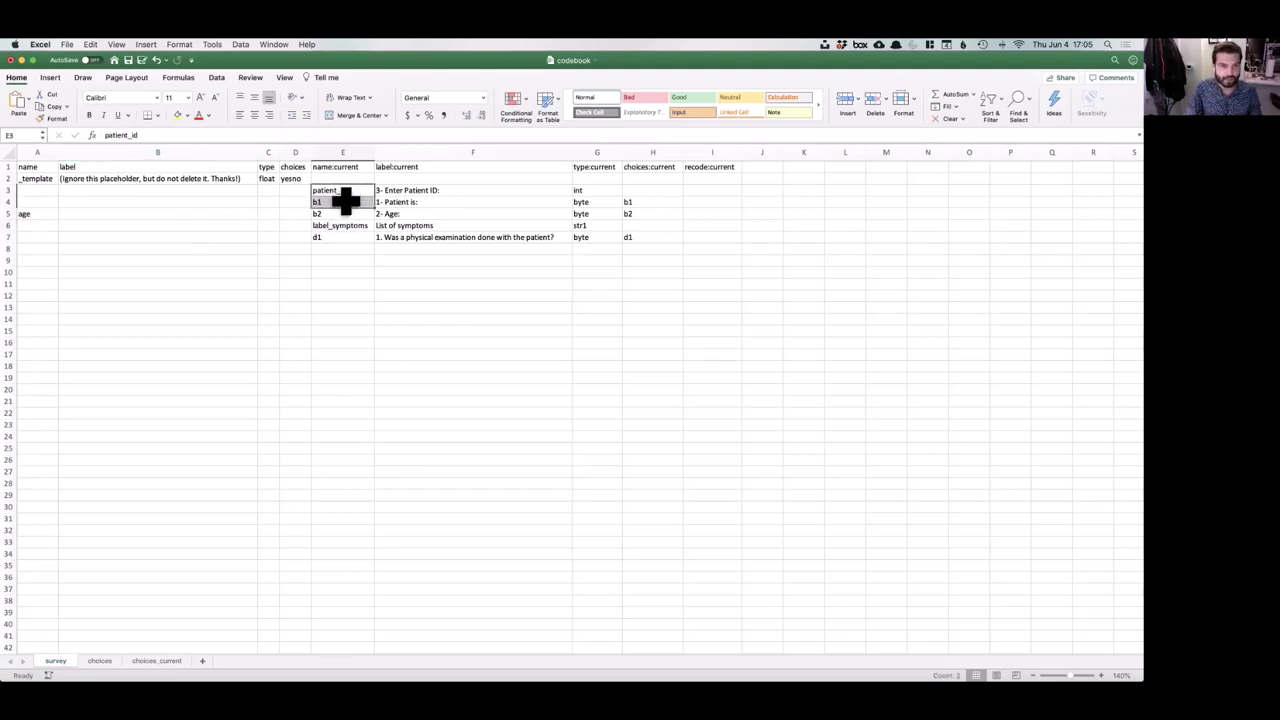
{"action": "key", "text": "super+c"}
{"action": "left_click", "coordinate": [37, 190]}
{"action": "key", "text": "super+v"}
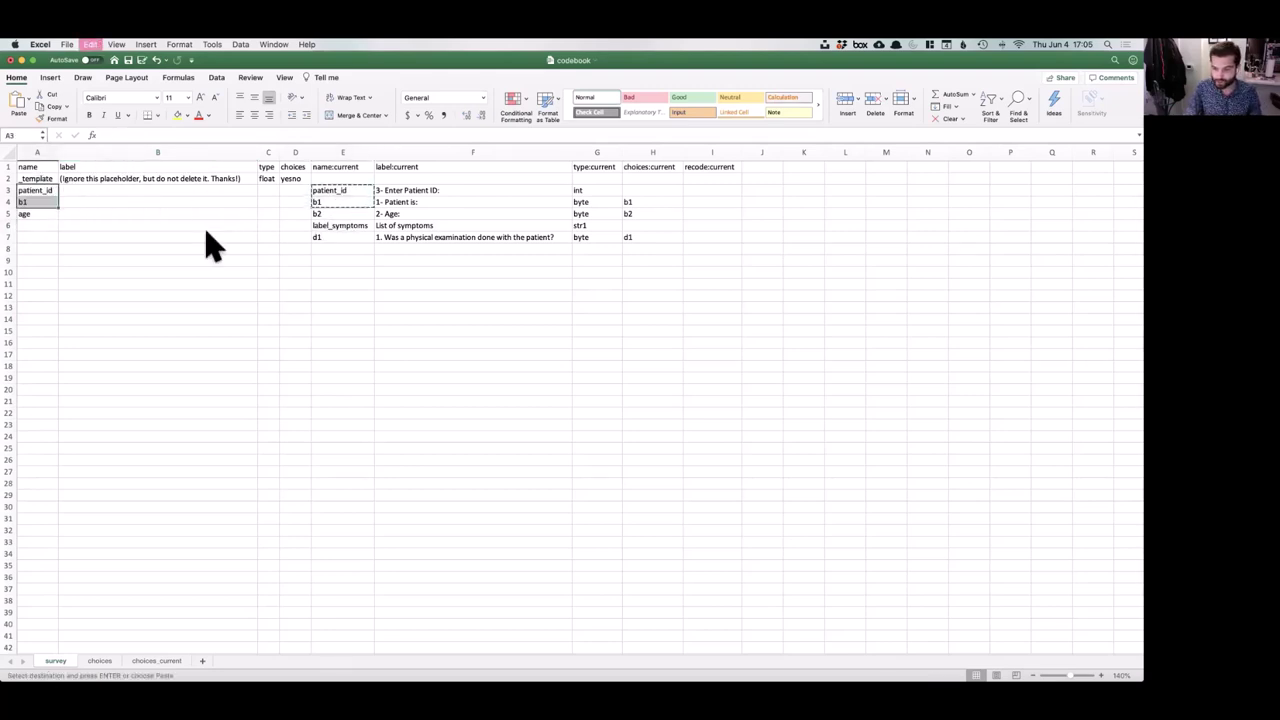
Copy label_symptoms and d1 into A6:A7, then clear A6 so it stays empty.
{"action": "left_click_drag", "start_coordinate": [340, 225], "coordinate": [340, 238]}
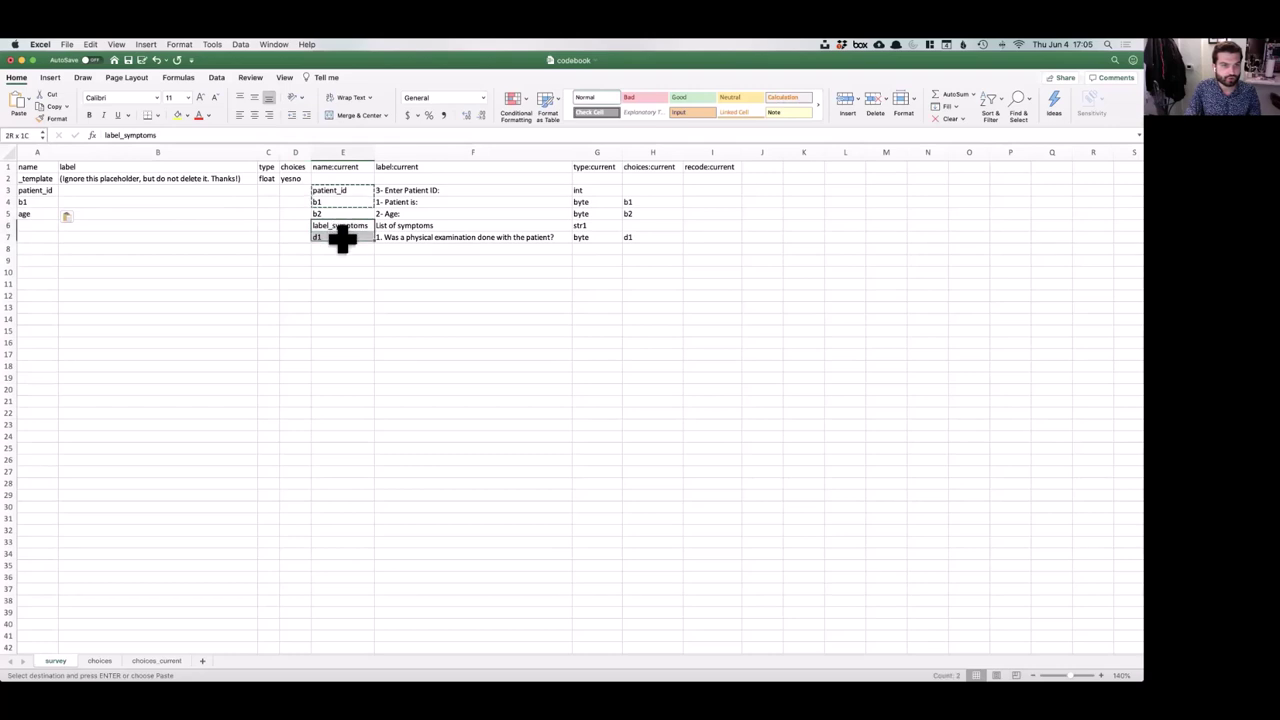
{"action": "key", "text": "super+c"}
{"action": "left_click", "coordinate": [45, 226]}
{"action": "key", "text": "super+v"}
{"action": "left_click", "coordinate": [94, 317]}
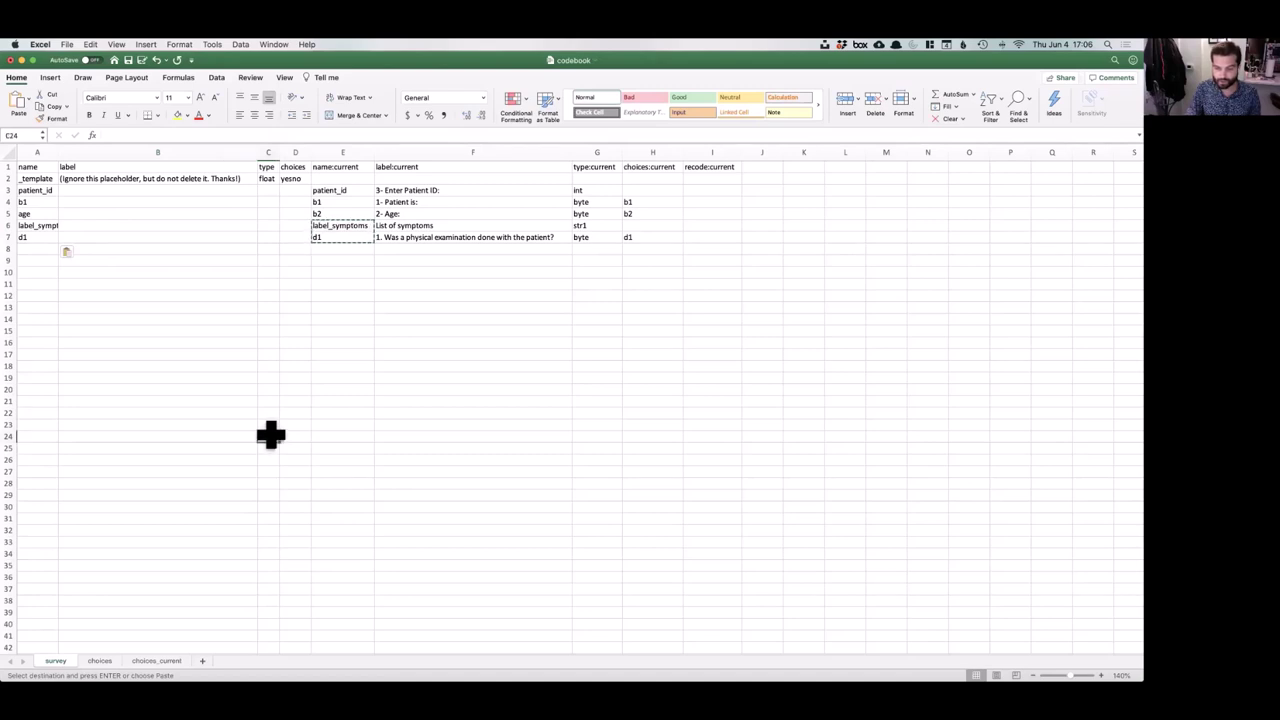
{"action": "left_click", "coordinate": [271, 435]}
{"action": "left_click", "coordinate": [68, 251]}
{"action": "left_click", "coordinate": [40, 226]}
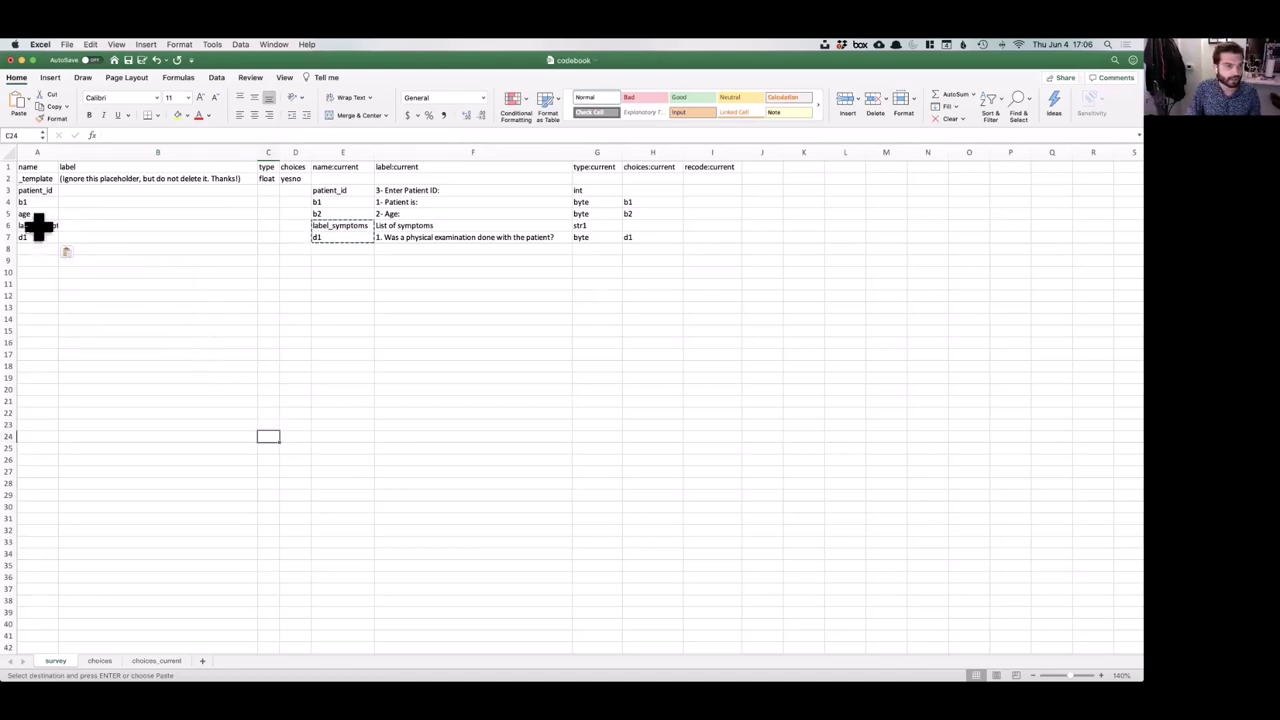
{"action": "key", "text": "BackSpace"}
{"action": "left_click", "coordinate": [326, 340]}
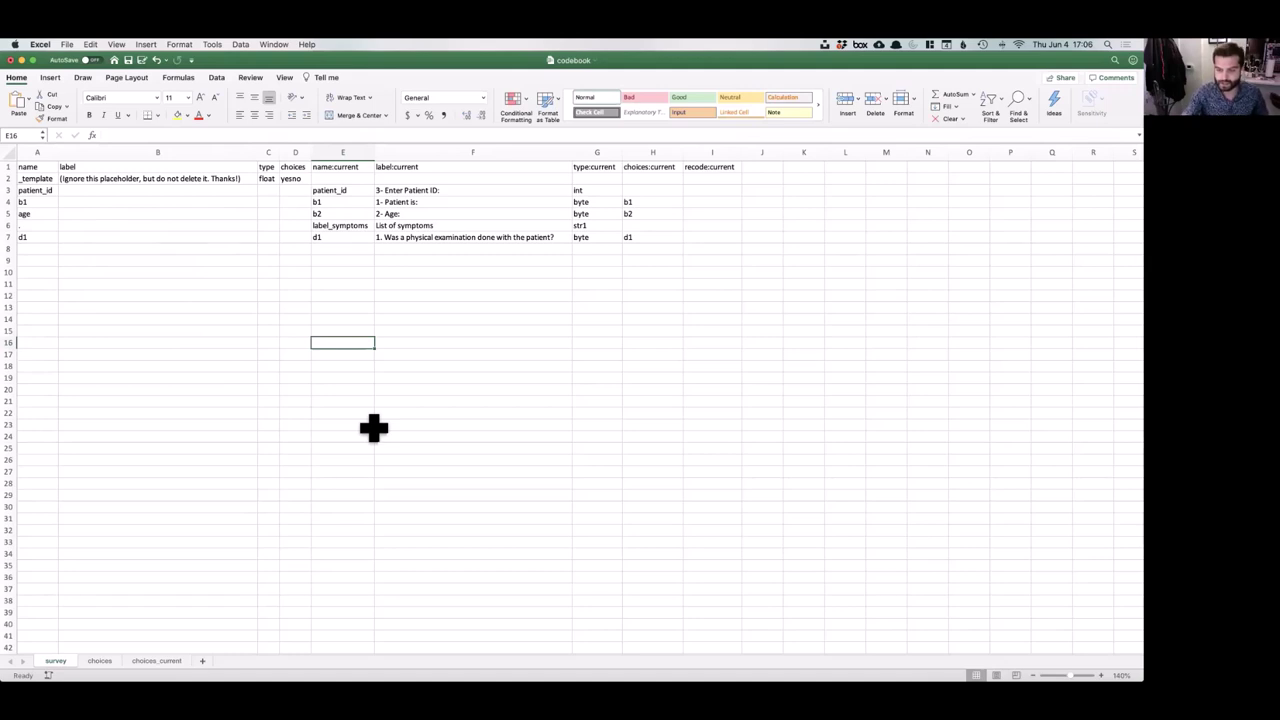
Paste the five current question labels into B3:B7 and relabel patient_id as 'Patient ID'.
{"action": "left_click_drag", "start_coordinate": [500, 190], "coordinate": [500, 237]}
{"action": "key", "text": "super+c"}
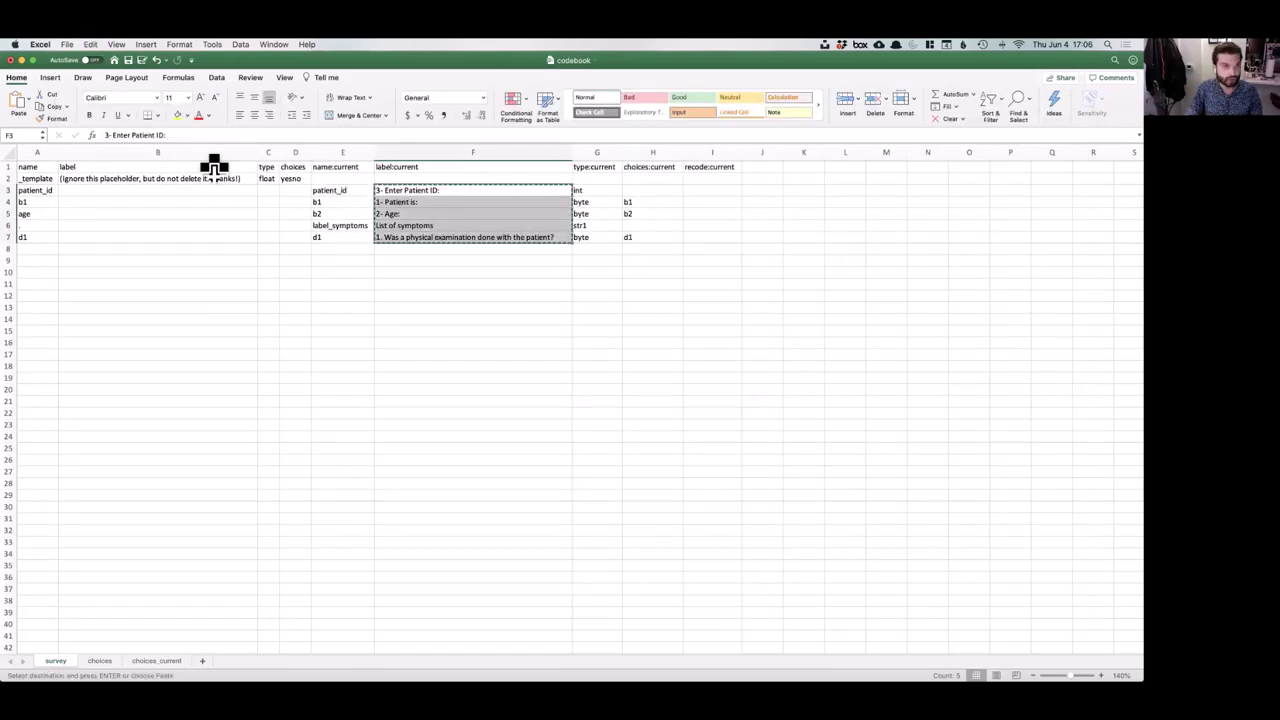
{"action": "left_click", "coordinate": [164, 190]}
{"action": "key", "text": "super+v"}
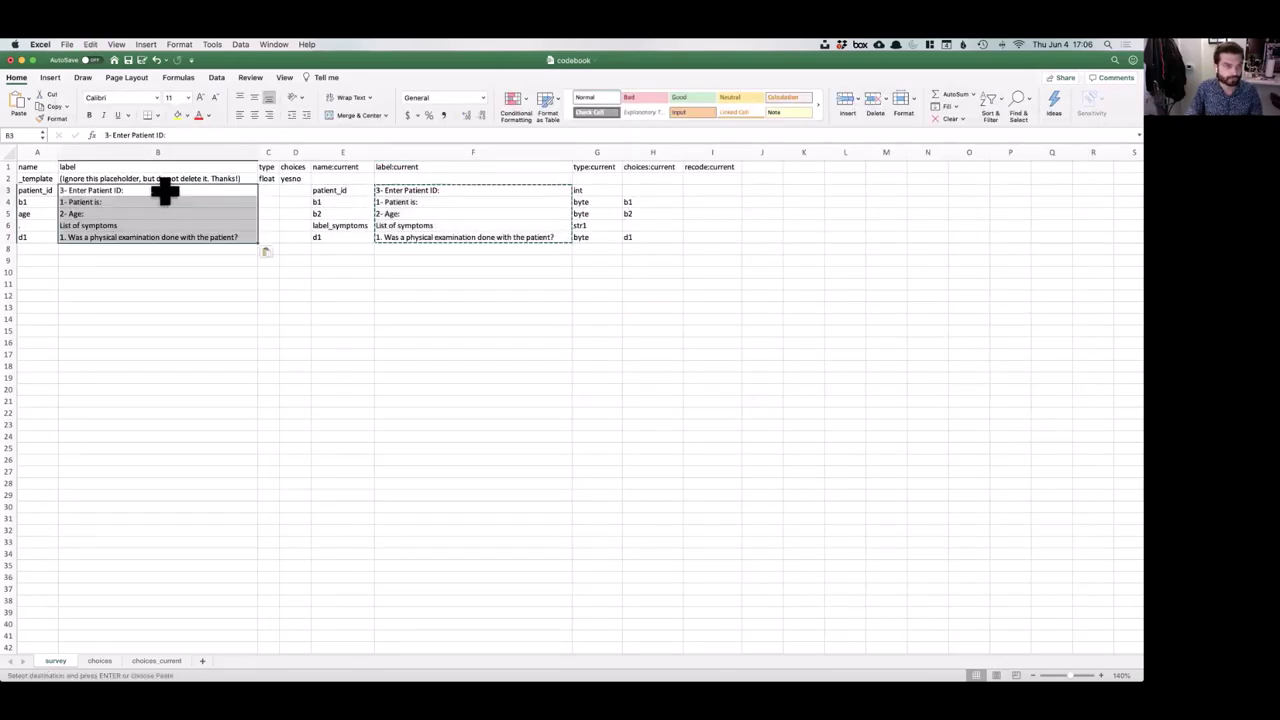
{"action": "left_click", "coordinate": [166, 190]}
{"action": "type", "text": "Patient I"}
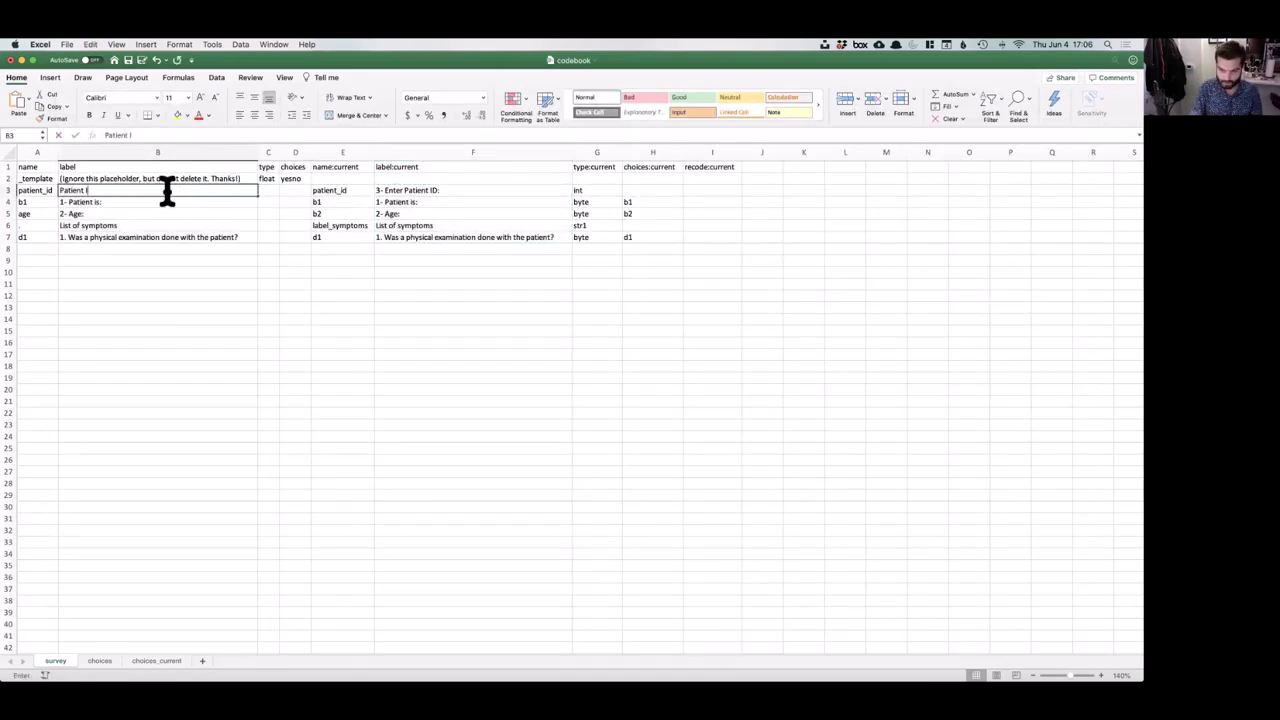
{"action": "left_click", "coordinate": [180, 318]}
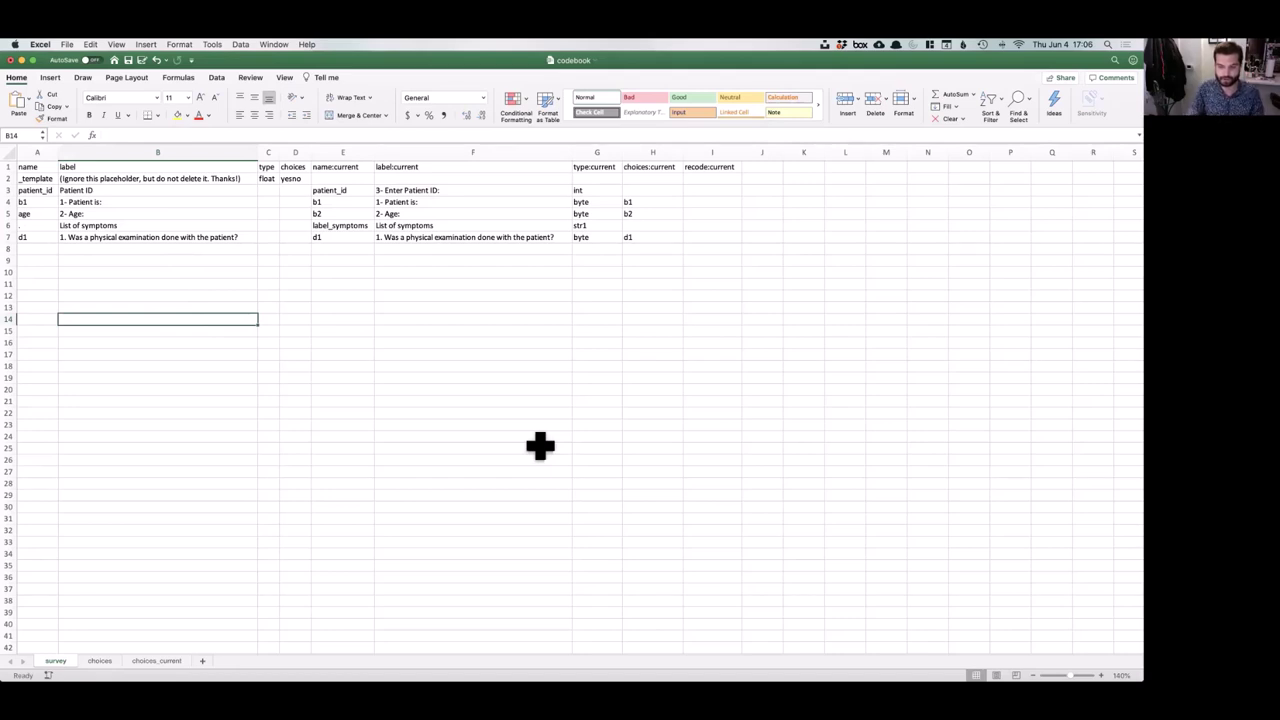
{"action": "left_click", "coordinate": [342, 204]}
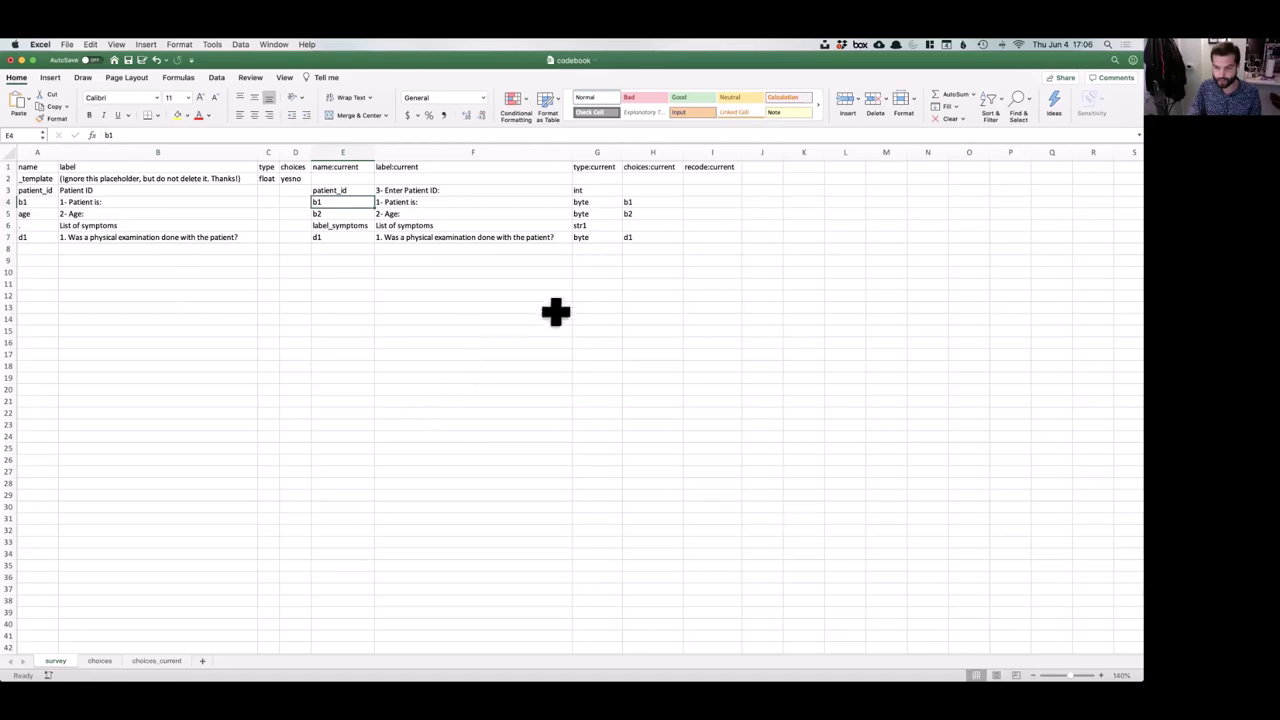
{"action": "left_click", "coordinate": [178, 660]}
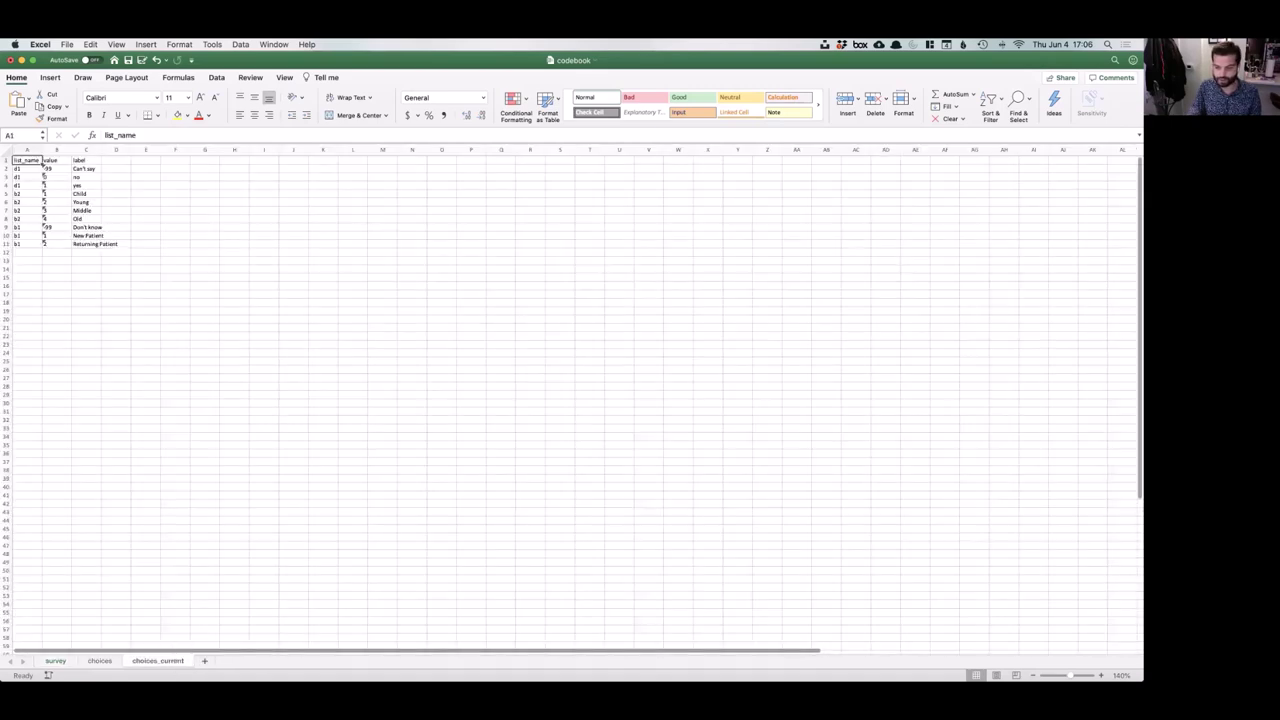
{"action": "scroll", "coordinate": [520, 374], "scroll_direction": "up", "scroll_amount": 4}
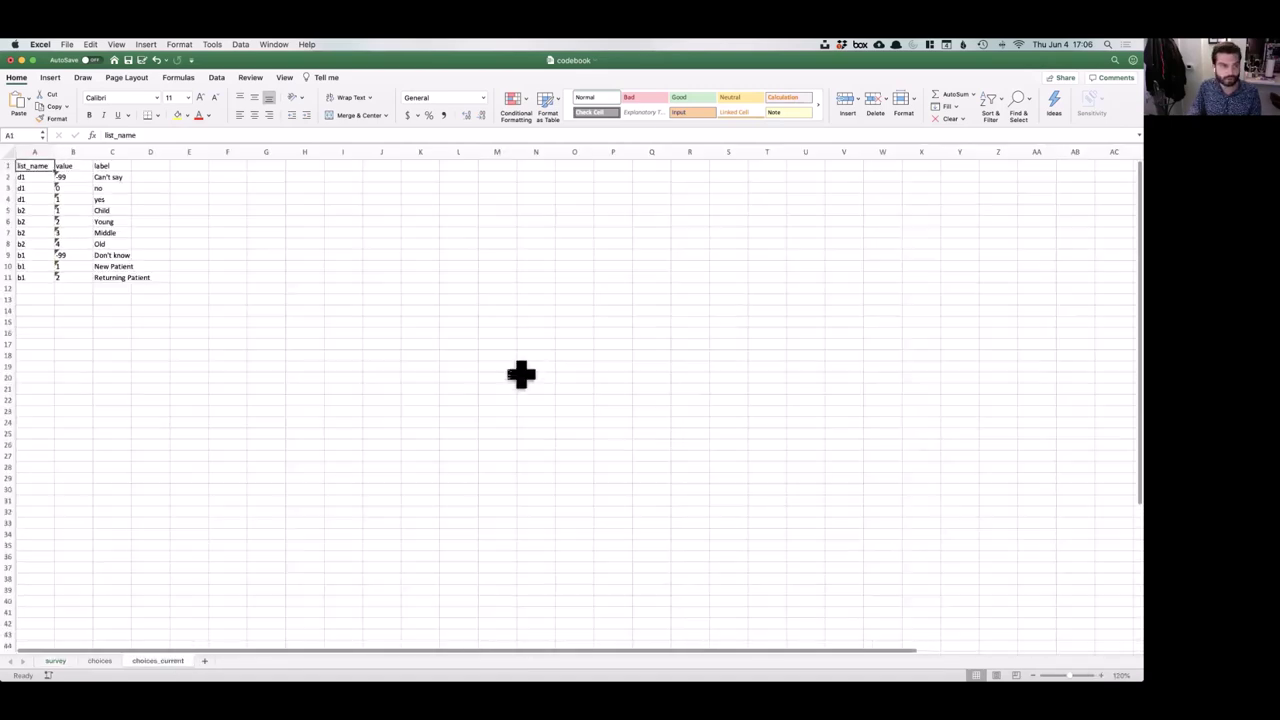
{"action": "left_click", "coordinate": [48, 261]}
{"action": "left_click_drag", "start_coordinate": [93, 266], "coordinate": [120, 280]}
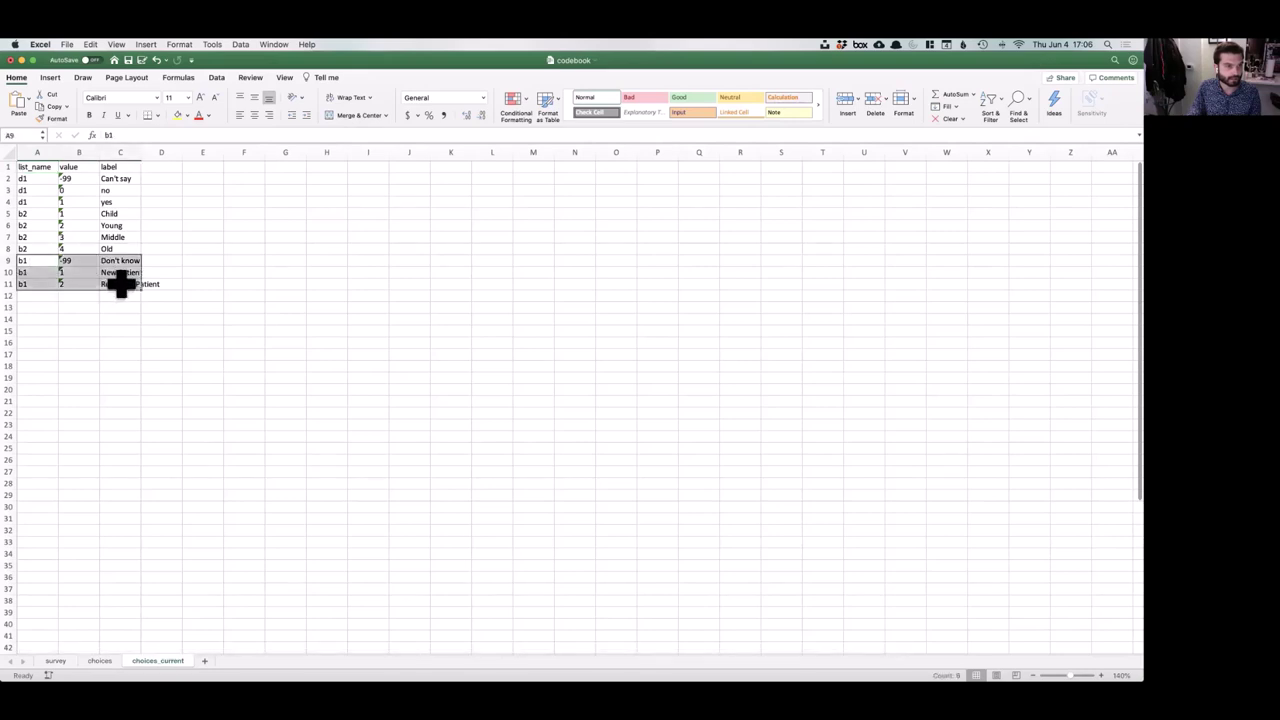
{"action": "left_click", "coordinate": [120, 280]}
{"action": "left_click", "coordinate": [155, 389]}
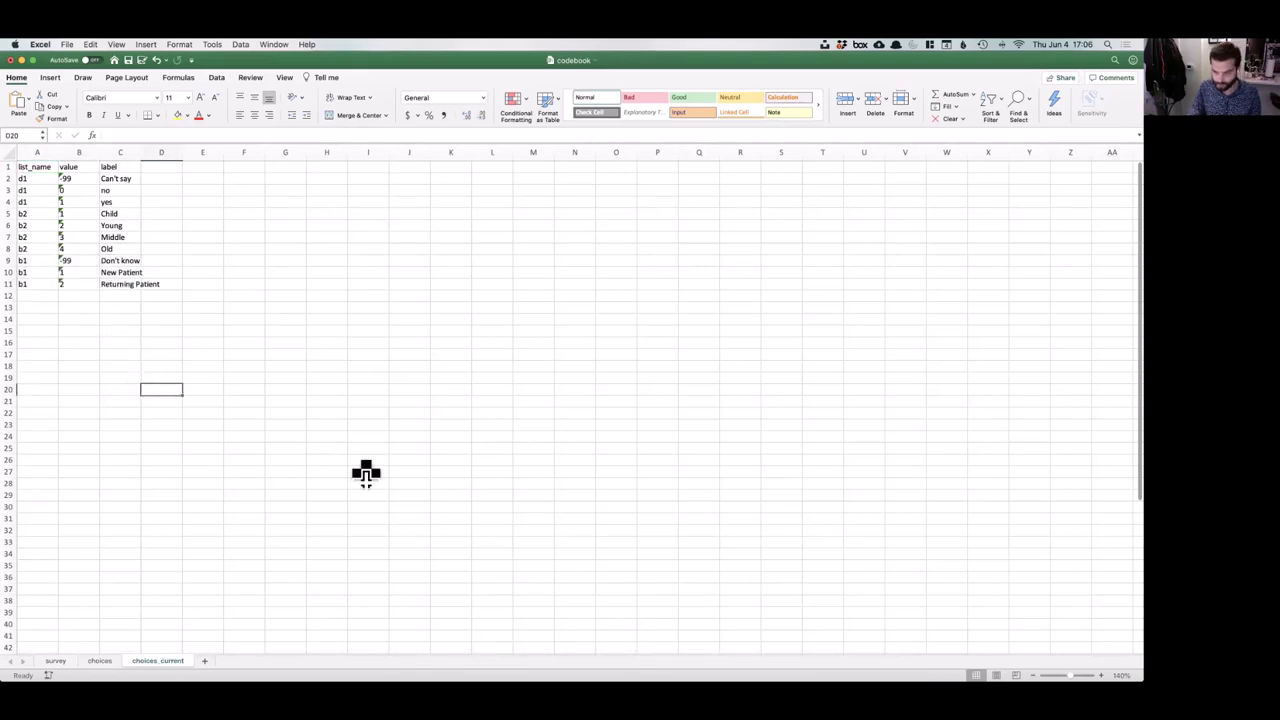
{"action": "left_click", "coordinate": [60, 660]}
{"action": "left_click", "coordinate": [361, 533]}
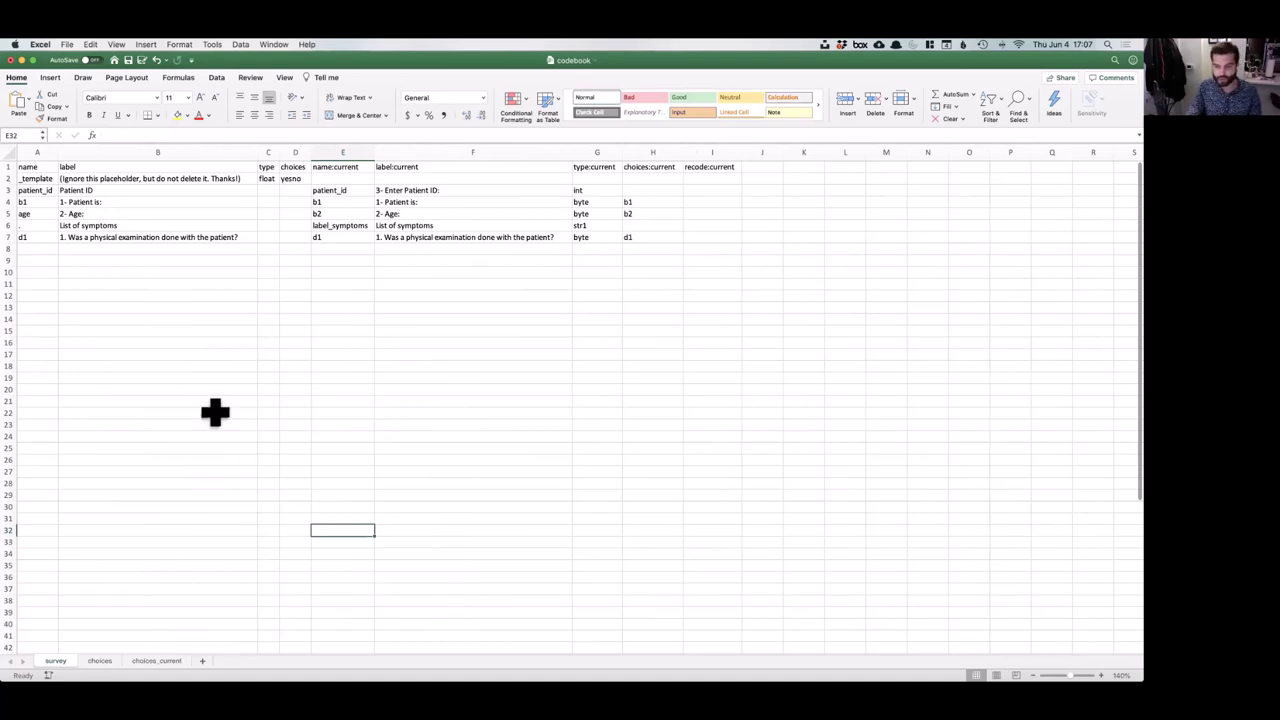
Label the b1 row 'New Patient', name it new_patient, and widen column A to fit.
{"action": "left_click", "coordinate": [150, 204]}
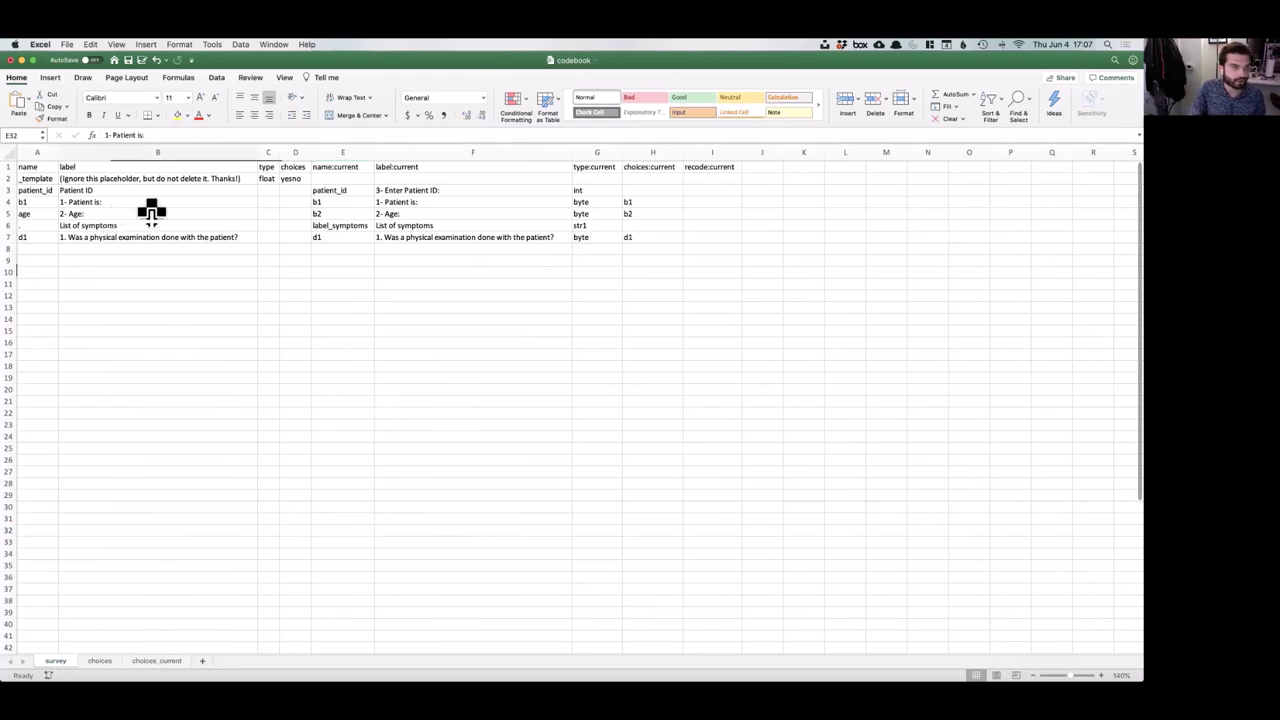
{"action": "type", "text": "New Pa"}
{"action": "type", "text": "ti"}
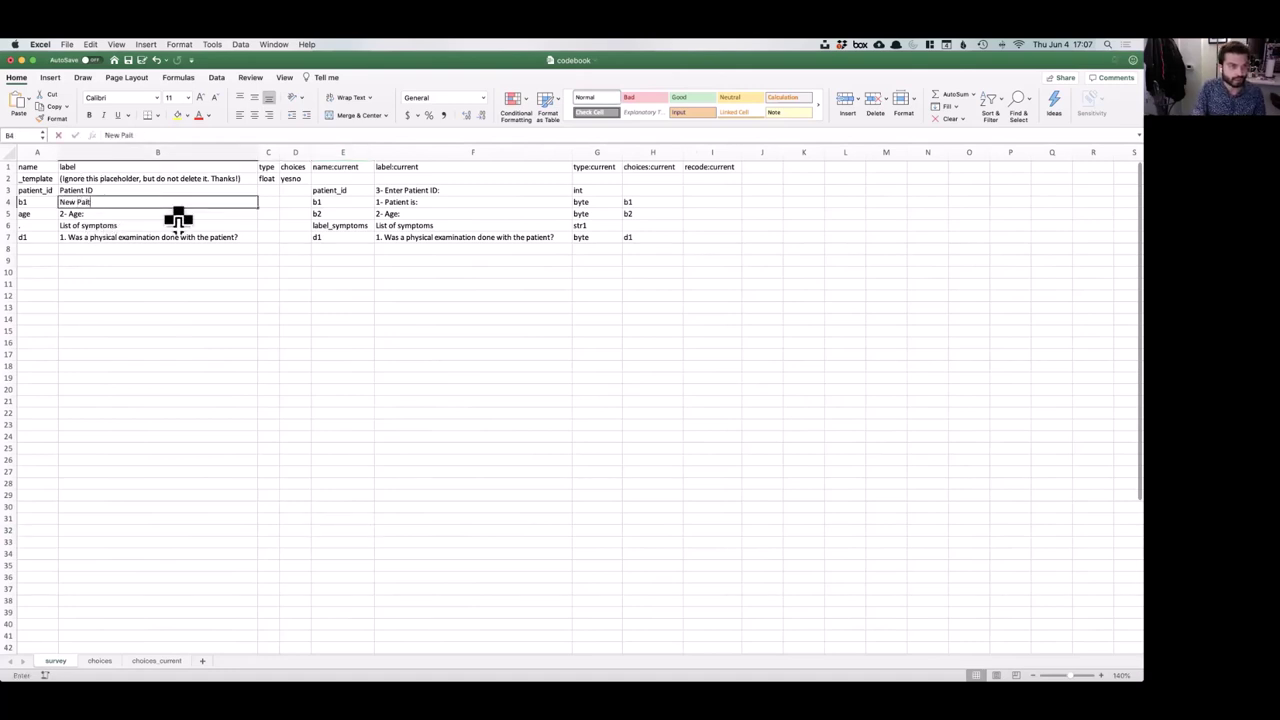
{"action": "type", "text": "ents"}
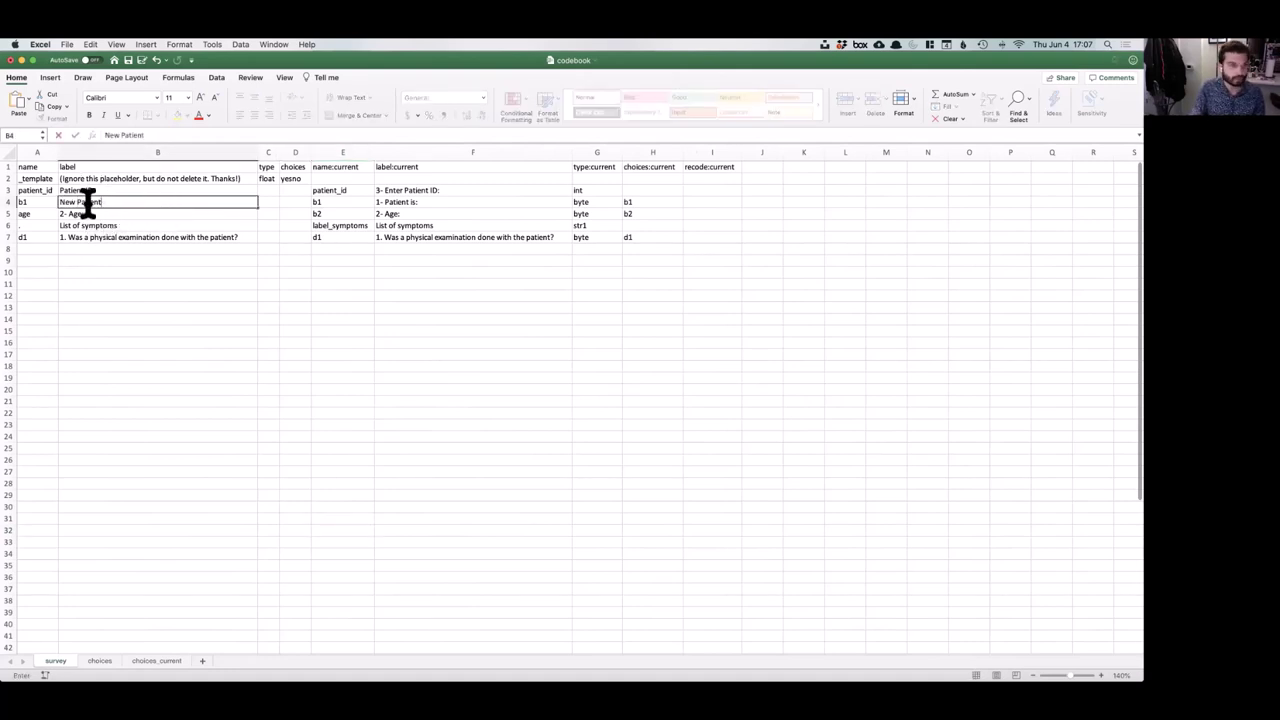
{"action": "left_click", "coordinate": [47, 204]}
{"action": "type", "text": "new"}
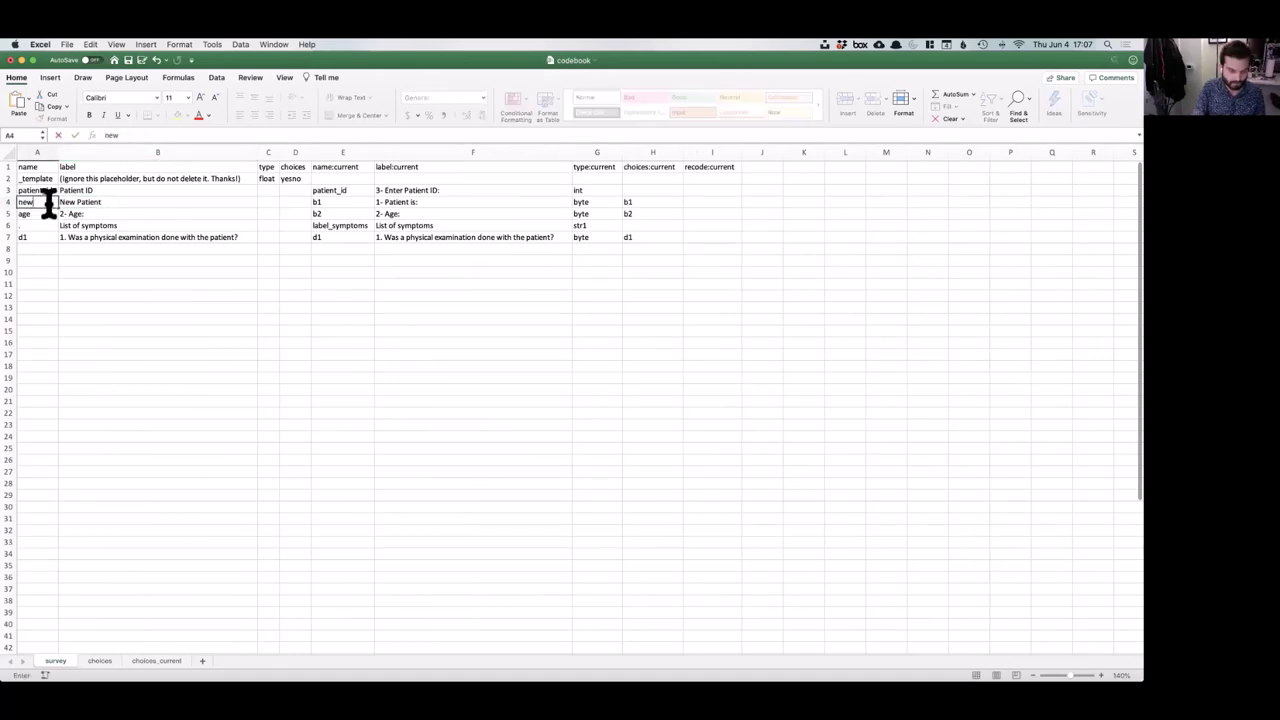
{"action": "type", "text": "_patient"}
{"action": "left_click", "coordinate": [108, 306]}
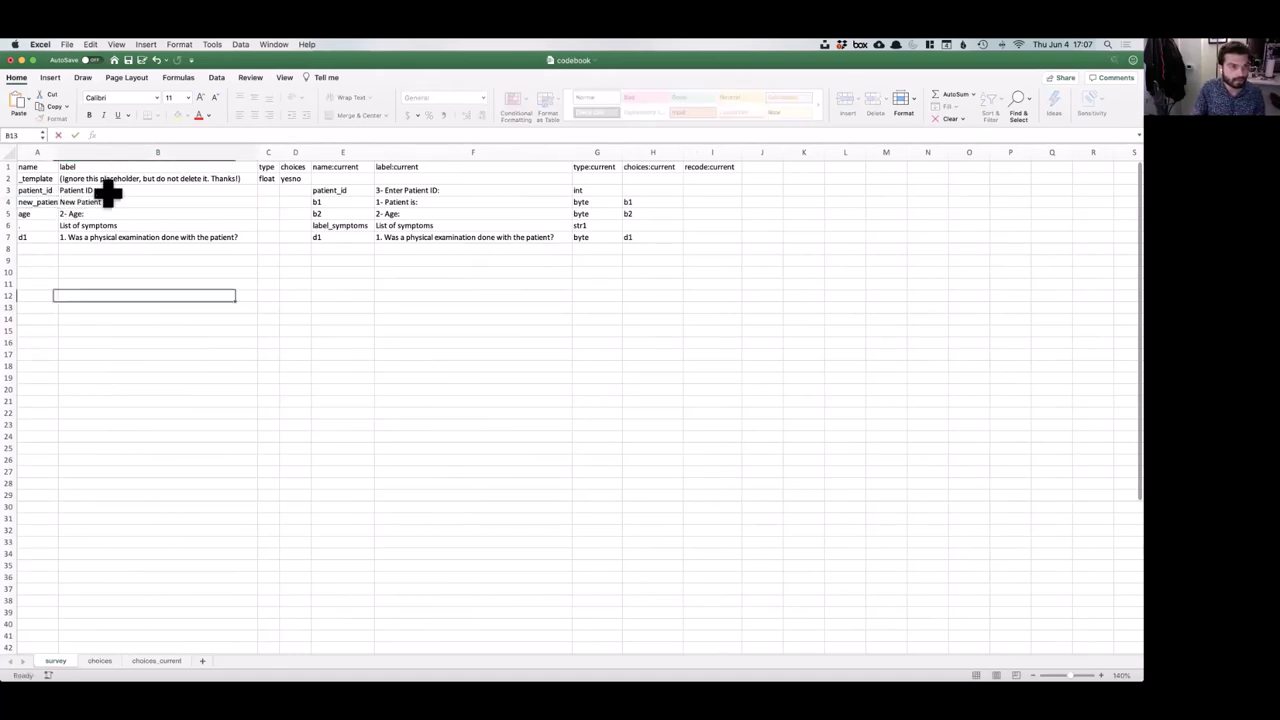
{"action": "left_click_drag", "start_coordinate": [58, 152], "coordinate": [67, 152]}
{"action": "left_click", "coordinate": [137, 320]}
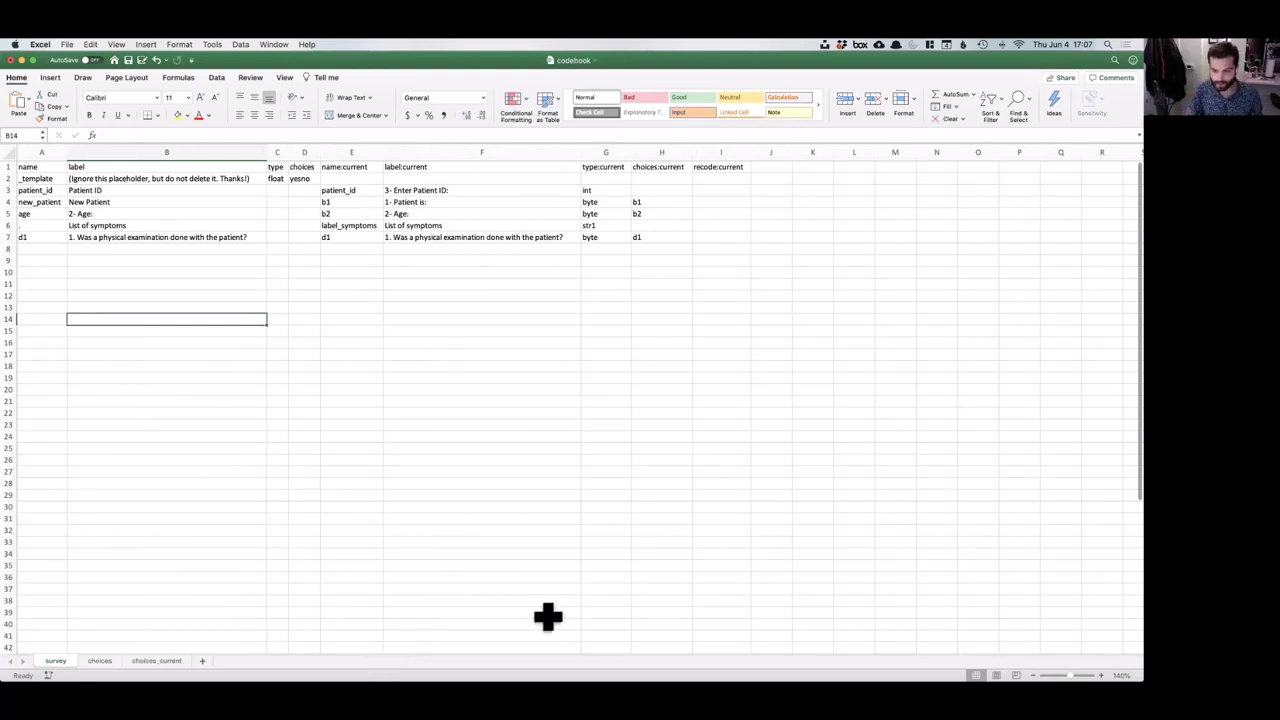
Enter the recode rule (1=1)(2=0) in cell I4 for the new_patient row of the survey sheet.
{"action": "left_click", "coordinate": [718, 205]}
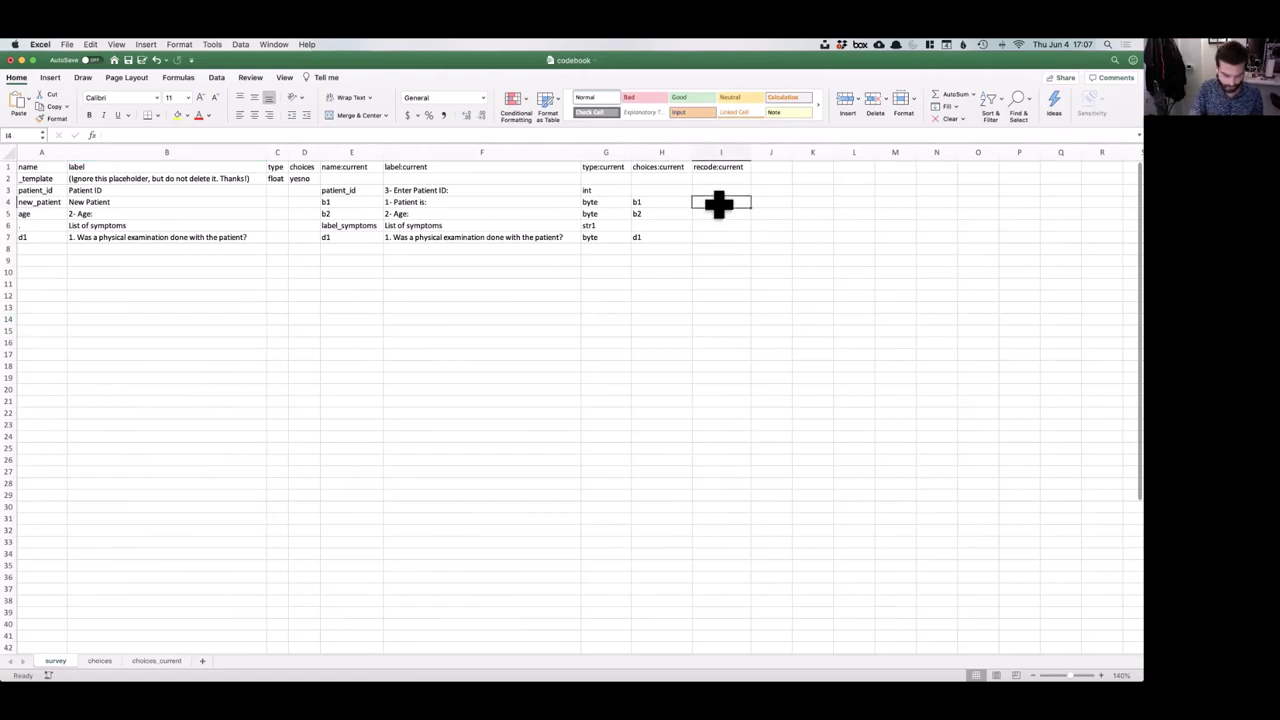
{"action": "type", "text": "(0=1)("}
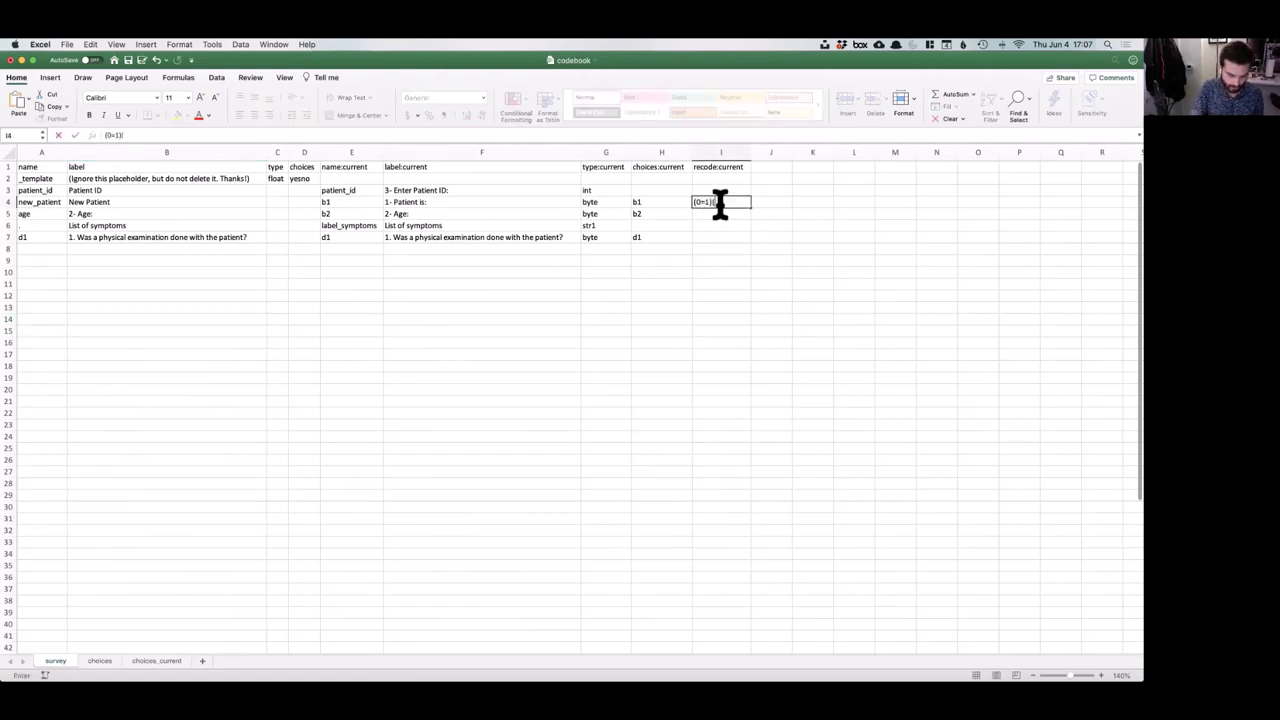
{"action": "key", "text": "BackSpace"}
{"action": "key", "text": "BackSpace"}
{"action": "key", "text": "BackSpace"}
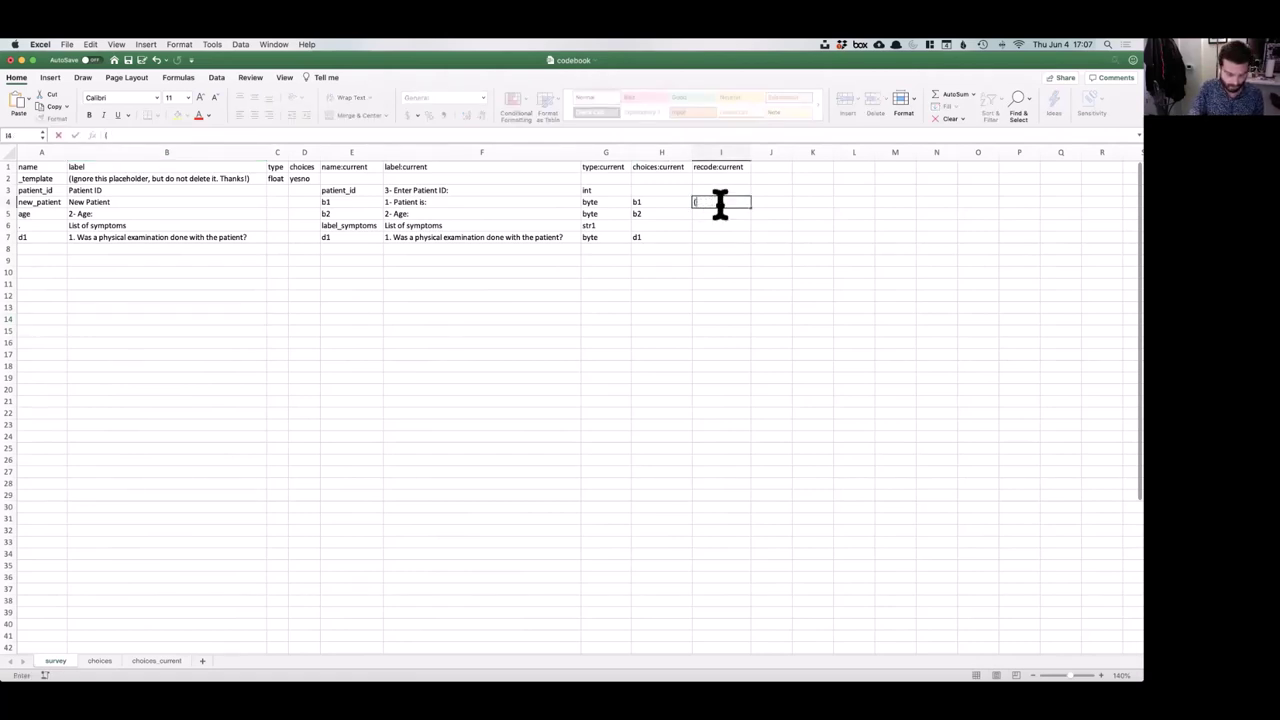
{"action": "type", "text": "+1)(2=0)"}
{"action": "left_click", "coordinate": [722, 343]}
{"action": "left_click", "coordinate": [706, 198]}
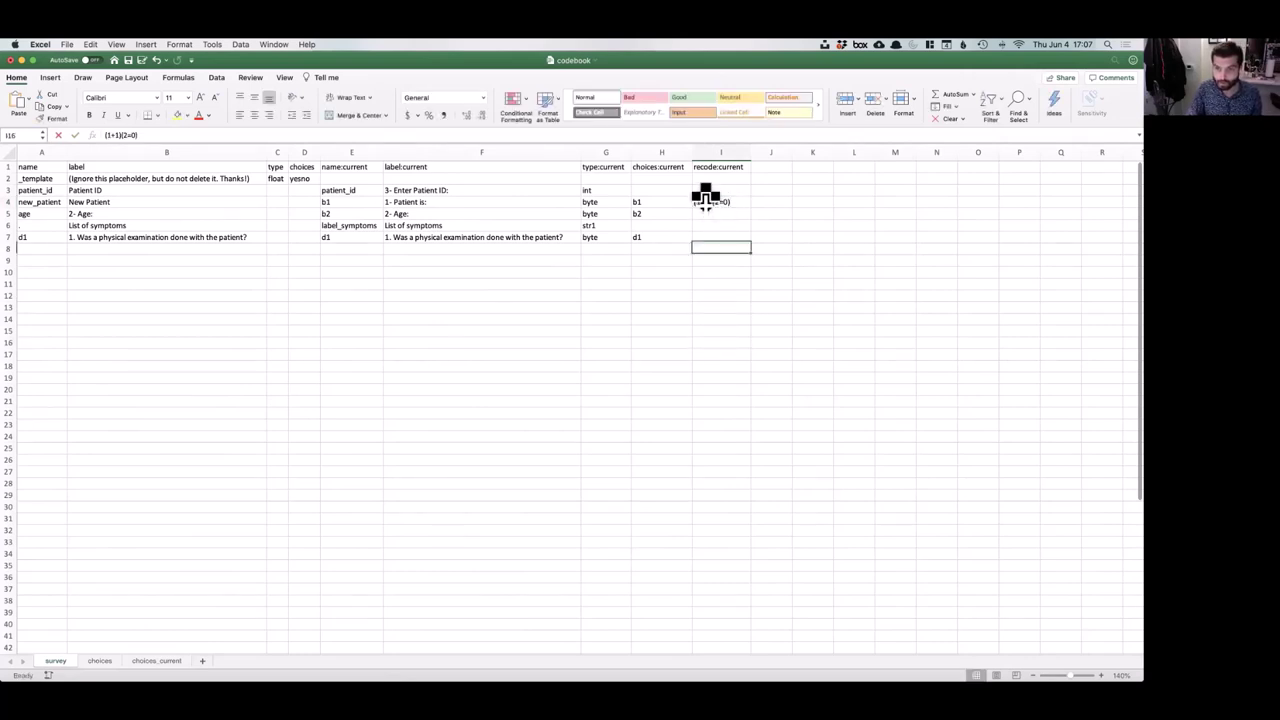
{"action": "double_click", "coordinate": [808, 208]}
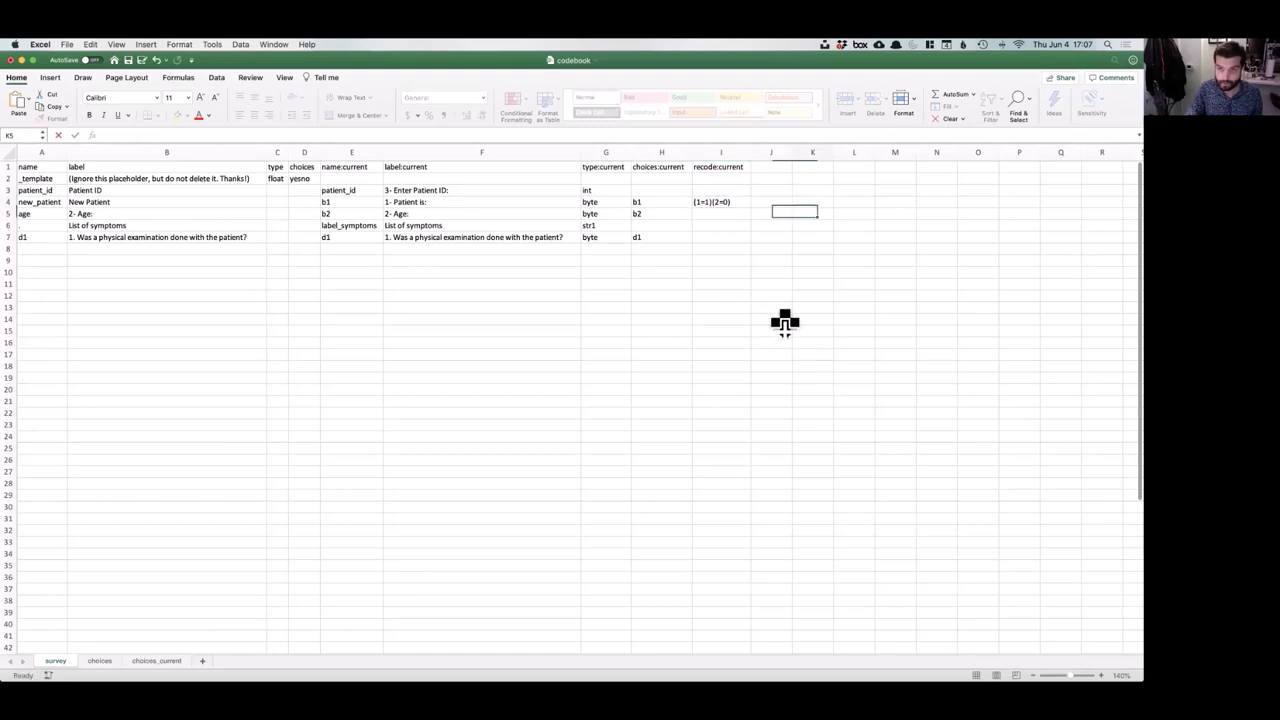
{"action": "left_click", "coordinate": [730, 422]}
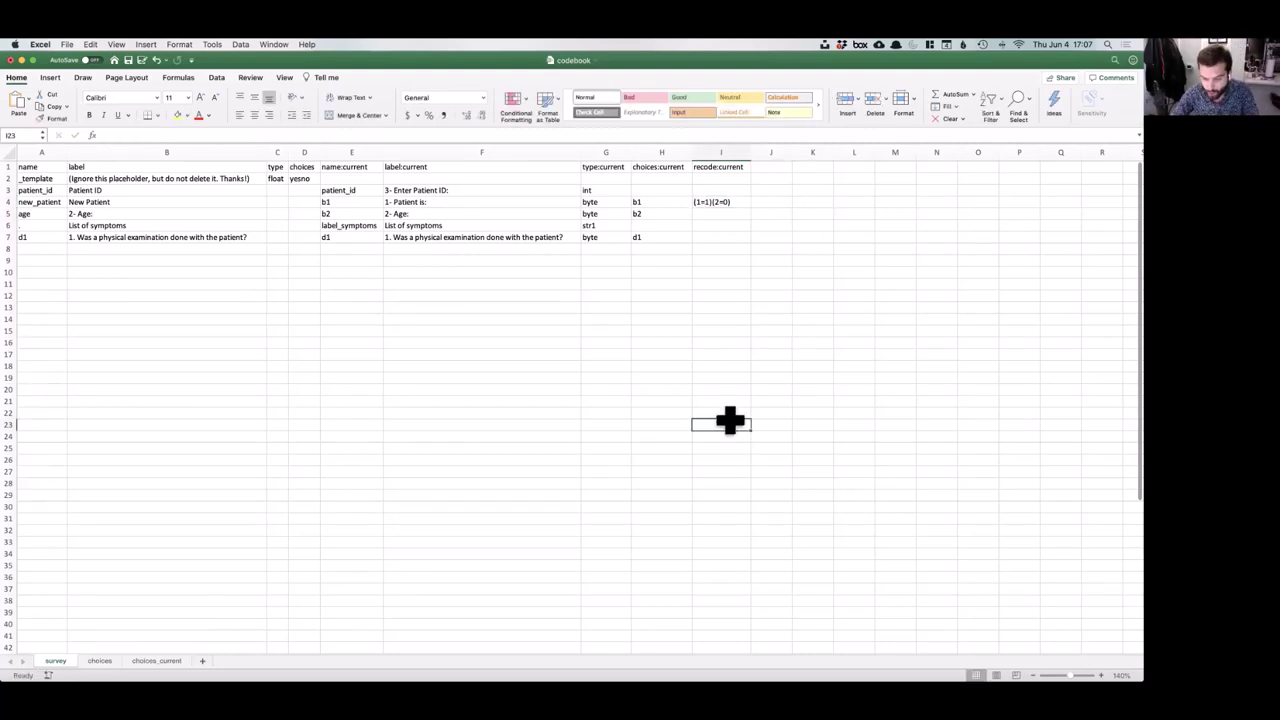
Copy the yesno list name from cell A2 of the choices sheet.
{"action": "left_click", "coordinate": [102, 660]}
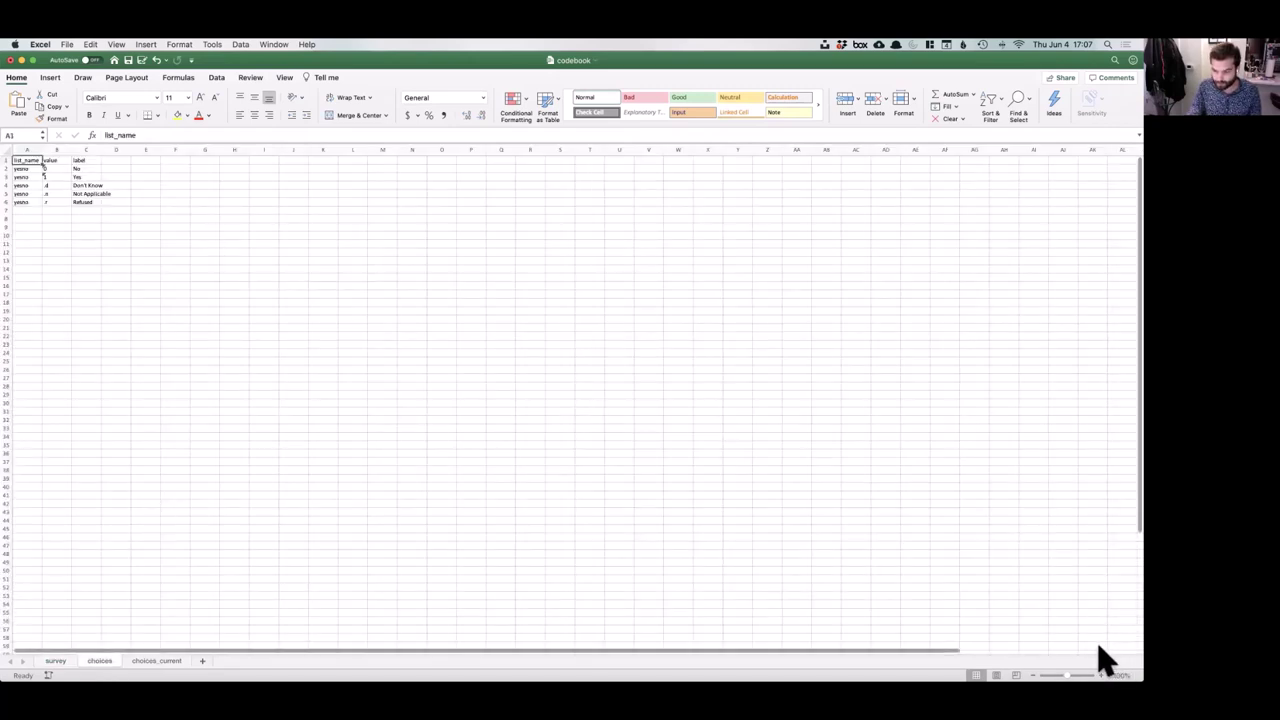
{"action": "left_click", "coordinate": [1101, 673]}
{"action": "left_click", "coordinate": [1101, 673]}
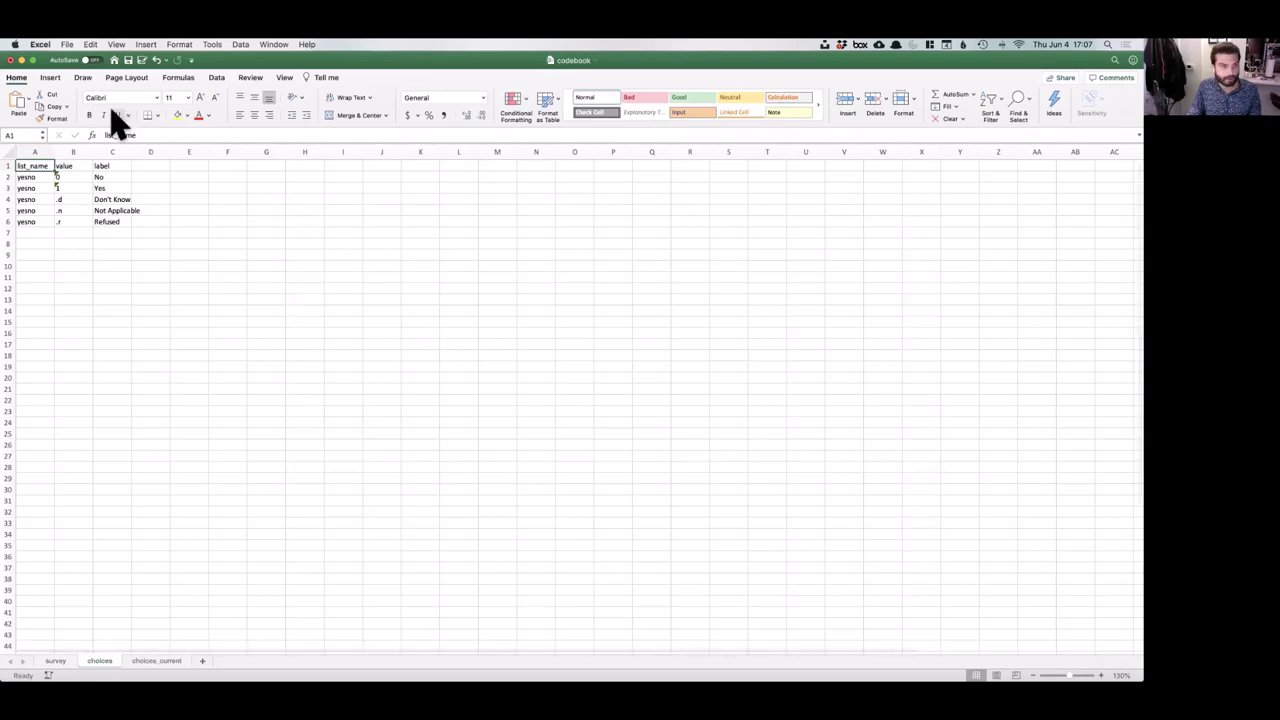
{"action": "left_click", "coordinate": [122, 233]}
{"action": "left_click", "coordinate": [317, 400]}
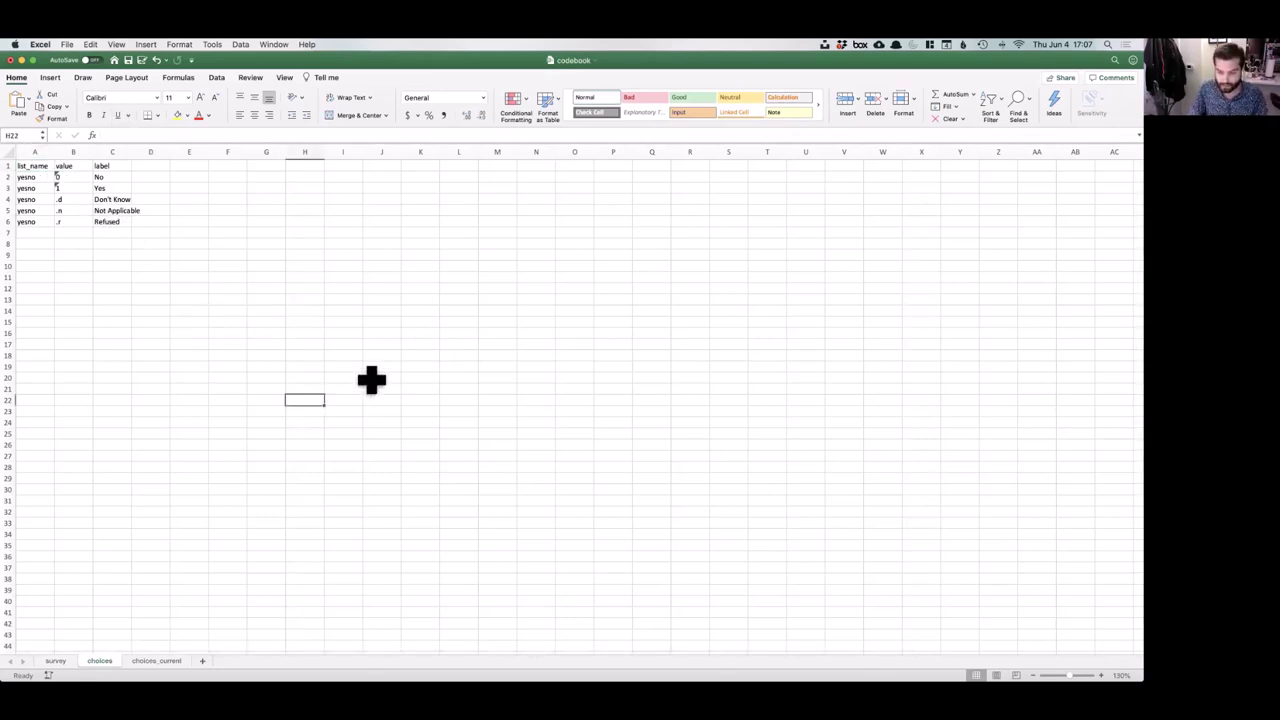
{"action": "left_click_drag", "start_coordinate": [28, 176], "coordinate": [112, 188]}
{"action": "left_click", "coordinate": [231, 360]}
{"action": "left_click", "coordinate": [36, 178]}
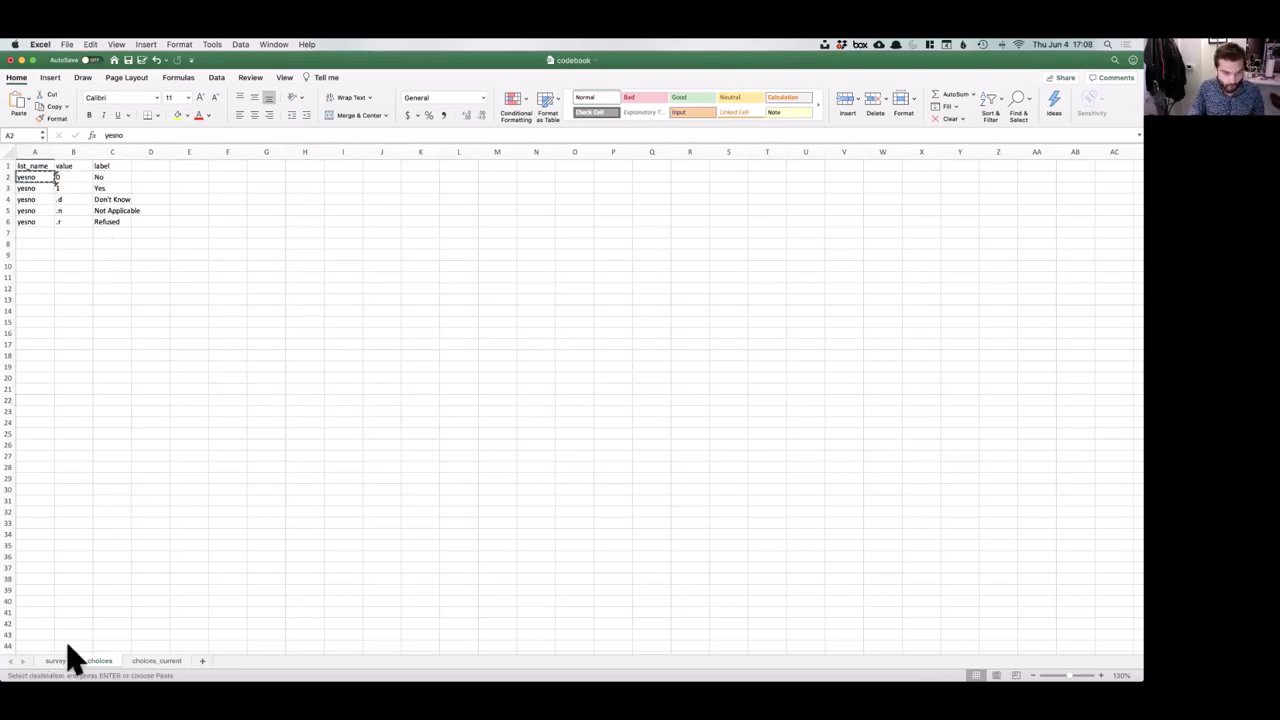
{"action": "key", "text": "super+c"}
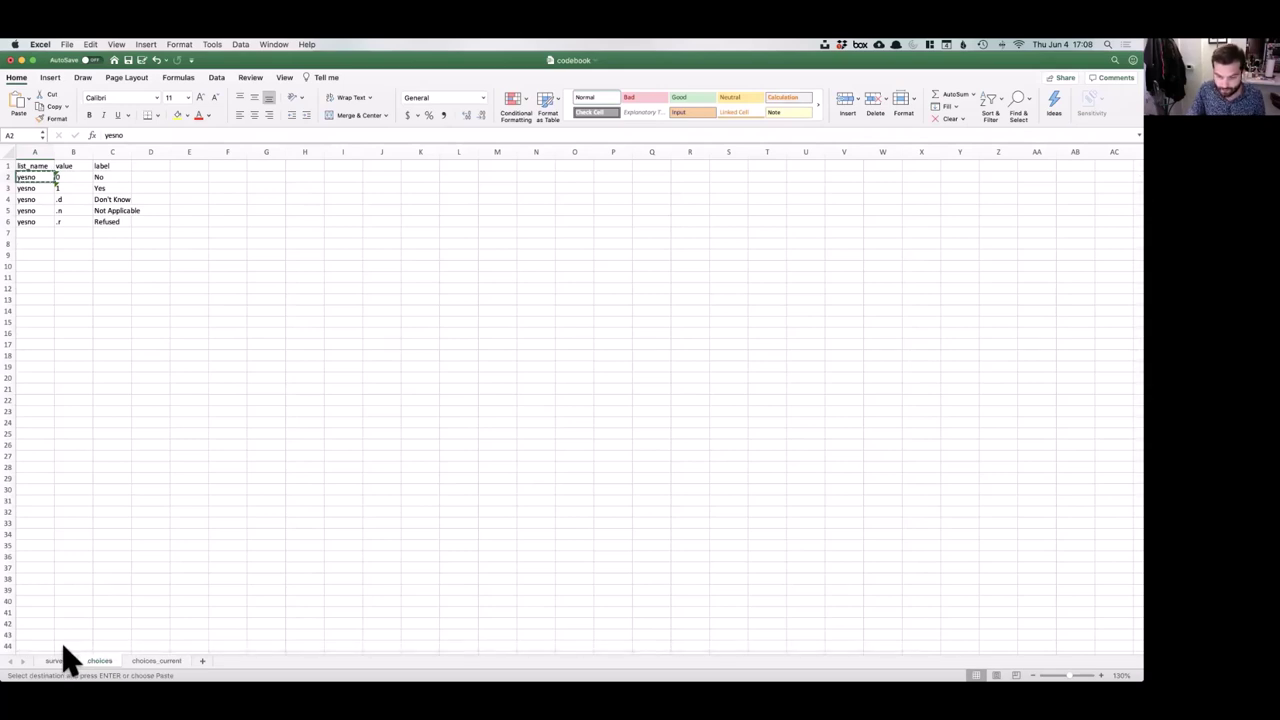
Paste yesno into new_patient's choices cell D4 on the survey sheet and save the workbook.
{"action": "left_click", "coordinate": [56, 660]}
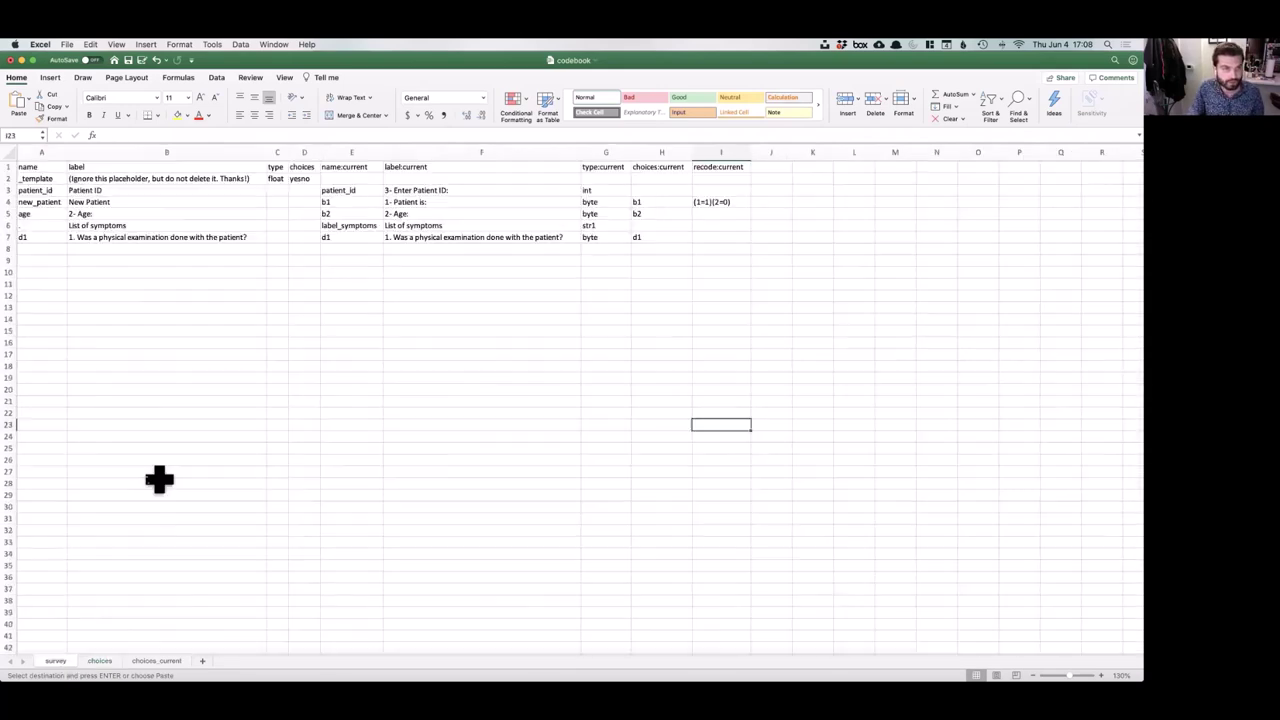
{"action": "left_click", "coordinate": [306, 203]}
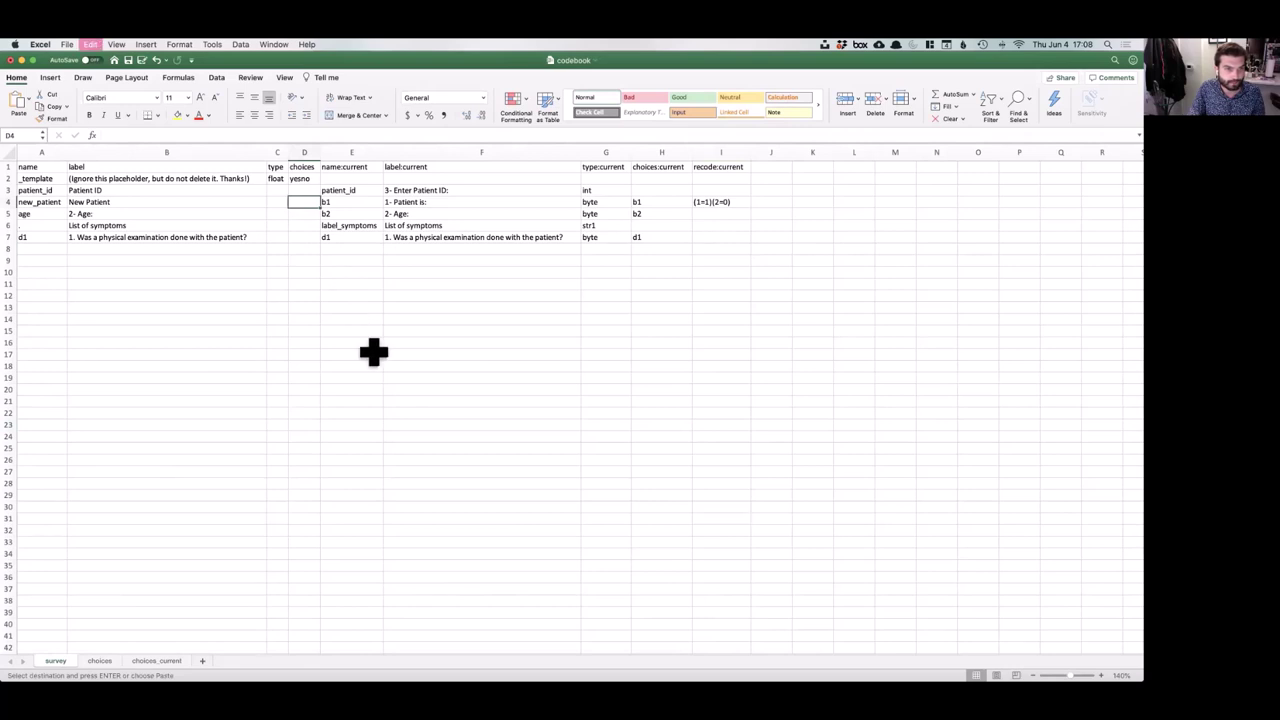
{"action": "key", "text": "super+v"}
{"action": "left_click", "coordinate": [381, 393]}
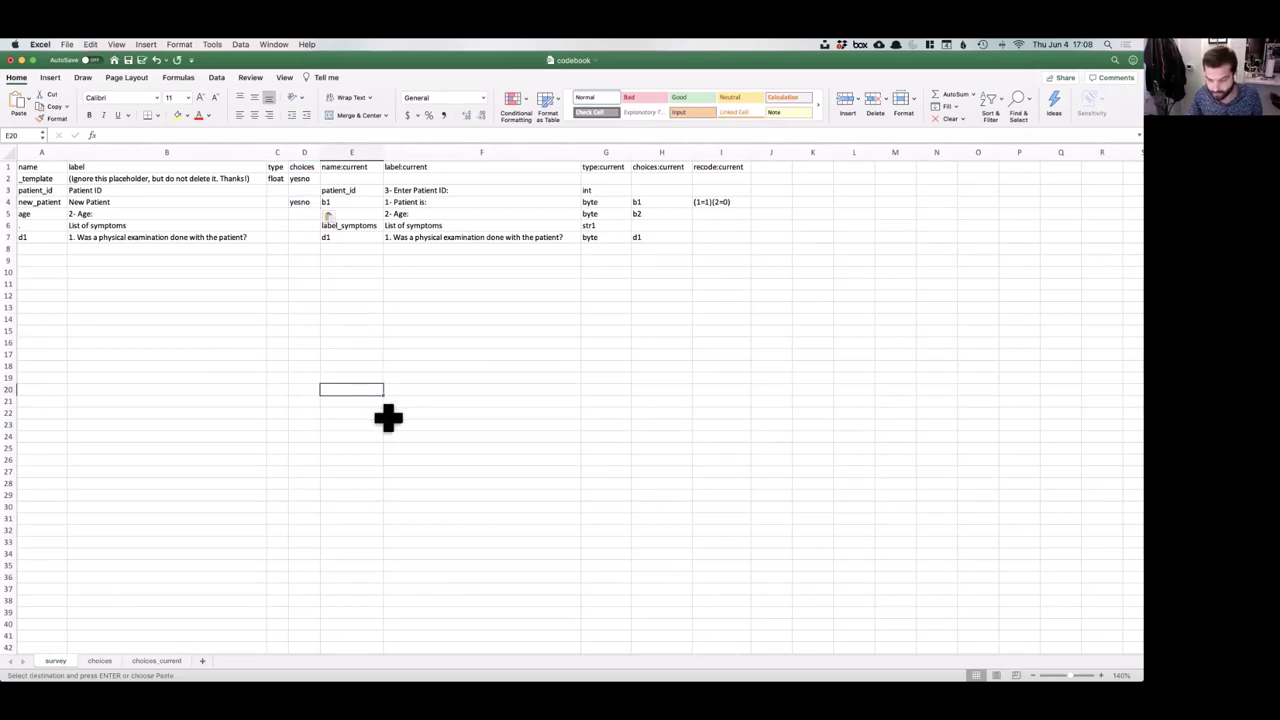
{"action": "key", "text": "super+s"}
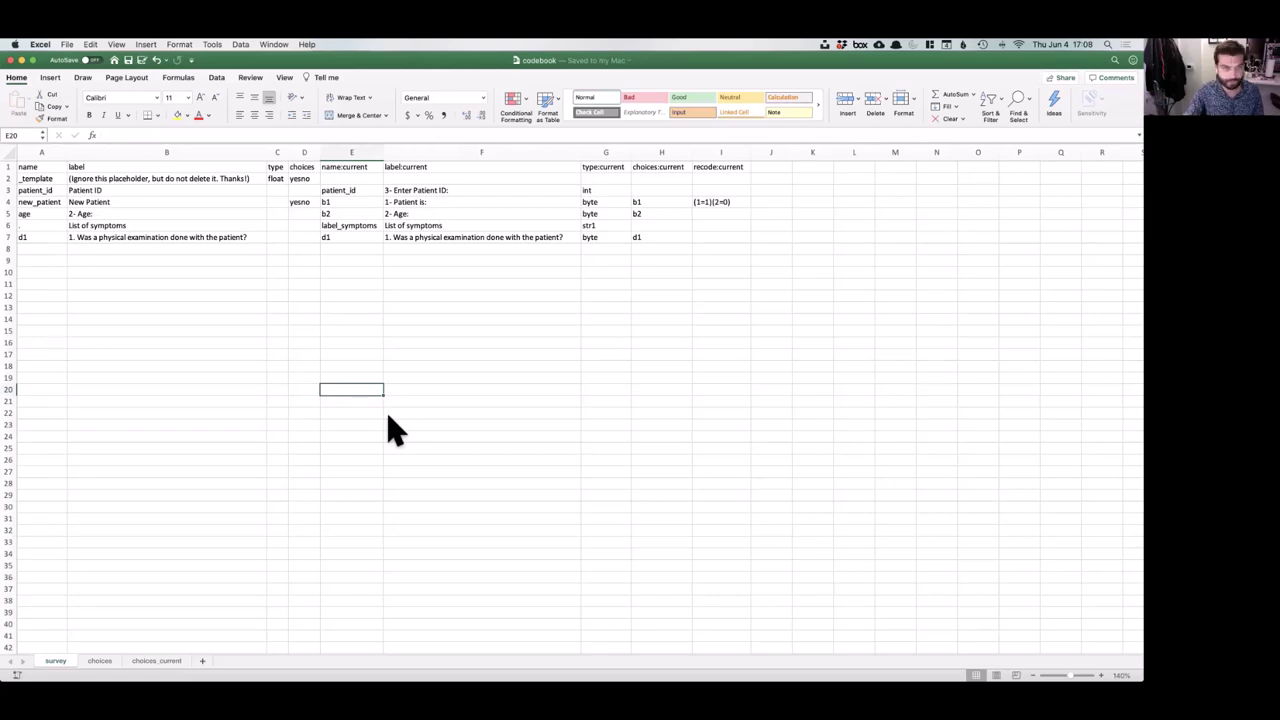
{"action": "left_click", "coordinate": [360, 386]}
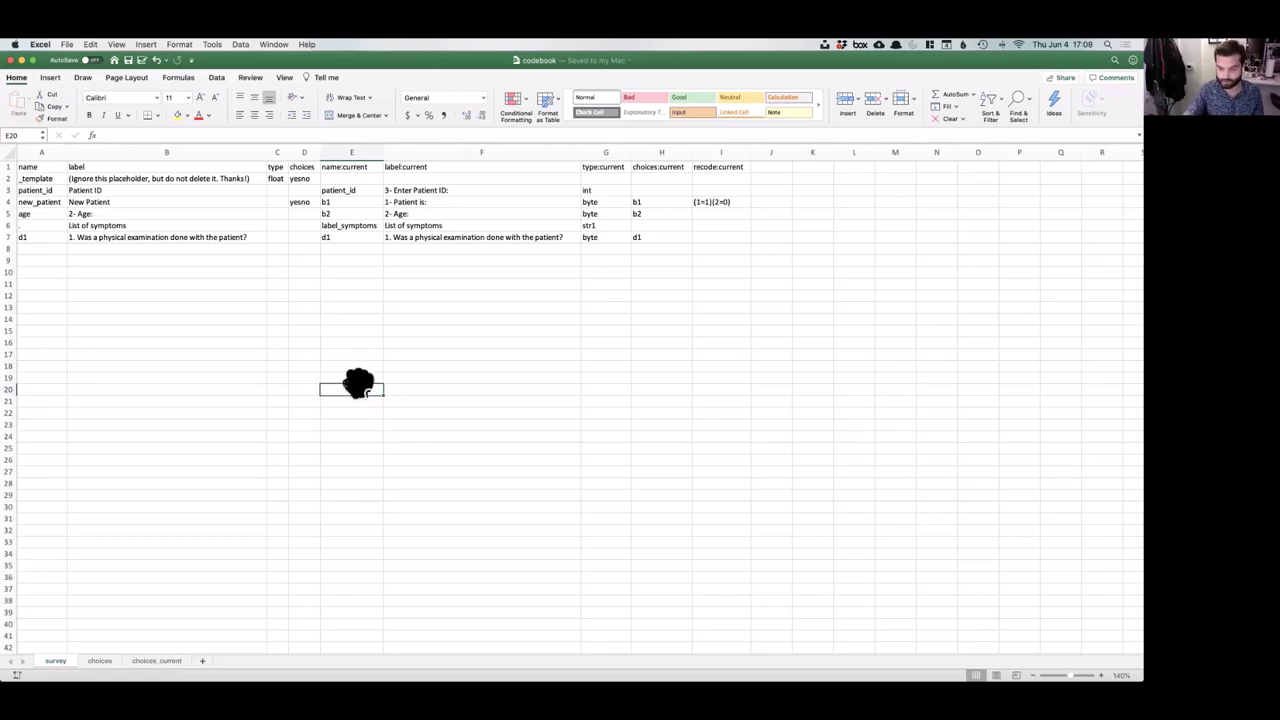
Back in Stata, rerun the recalled iecodebook command with template changed to apply using codebook.xlsx.
{"action": "key", "text": "ctrl+Up"}
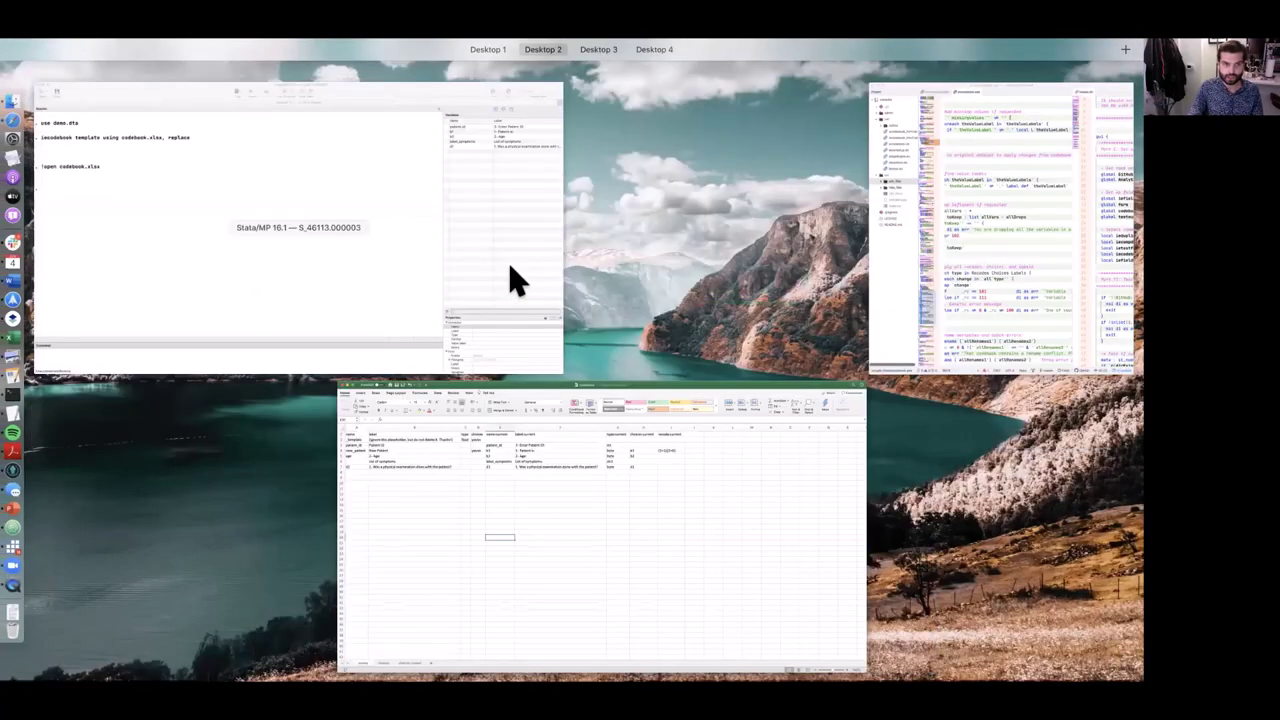
{"action": "left_click", "coordinate": [509, 280]}
{"action": "key", "text": "ctrl+Up"}
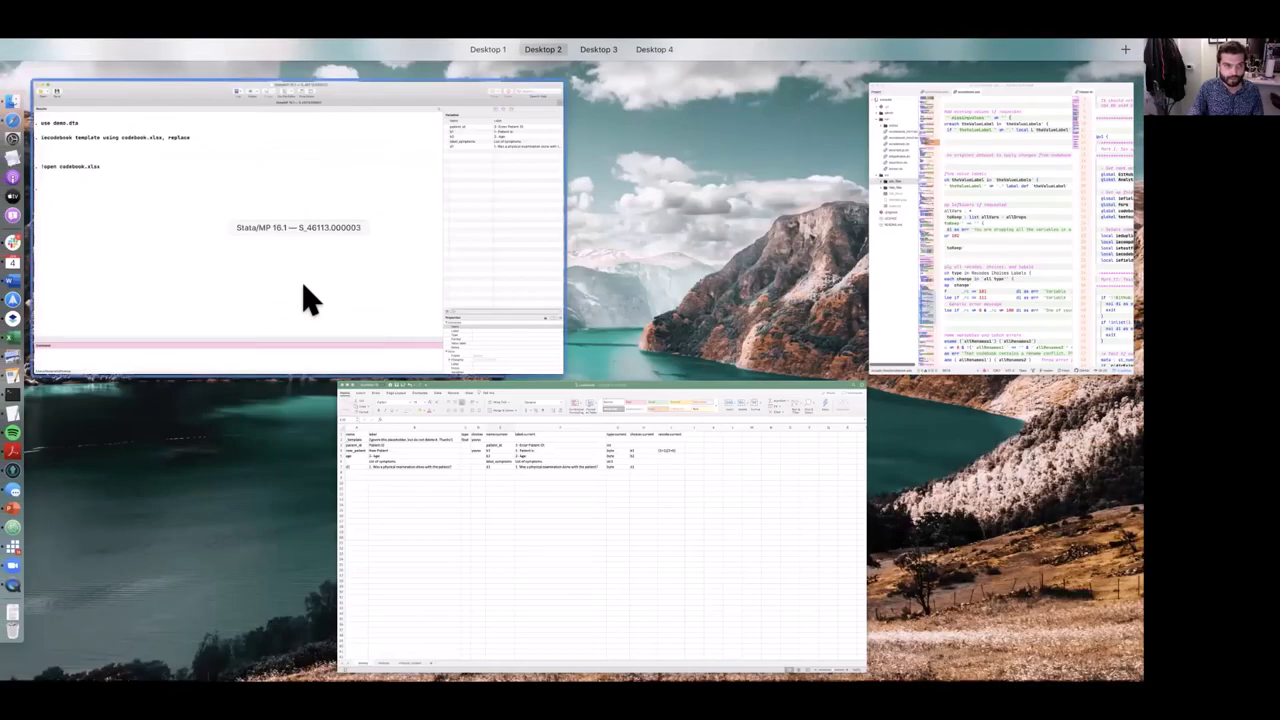
{"action": "left_click", "coordinate": [300, 294]}
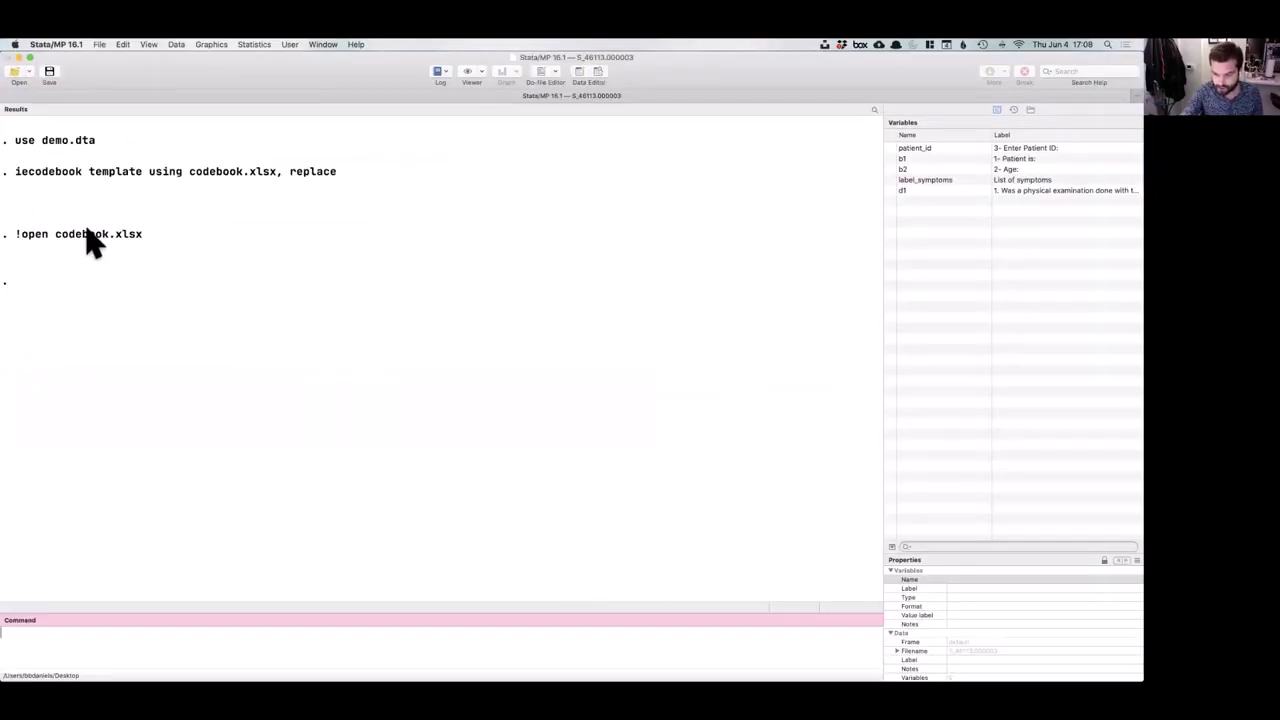
{"action": "left_click_drag", "start_coordinate": [16, 172], "coordinate": [235, 630]}
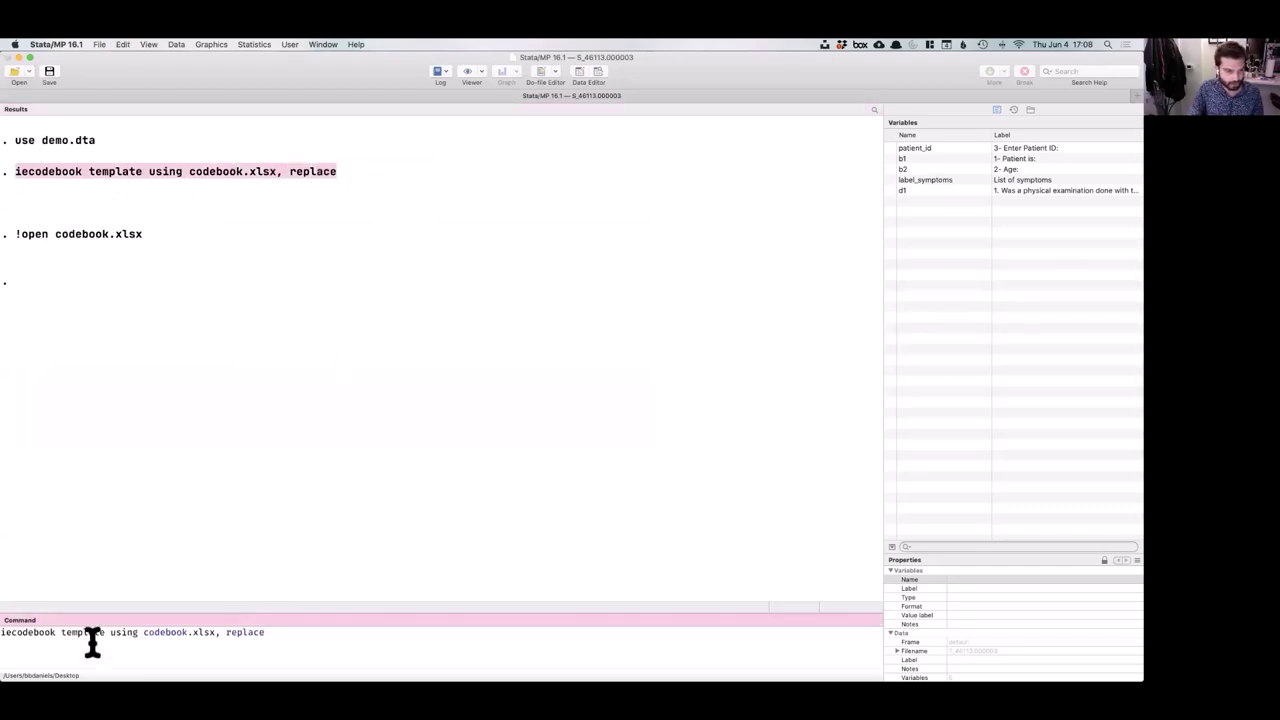
{"action": "double_click", "coordinate": [91, 634]}
{"action": "type", "text": "apply"}
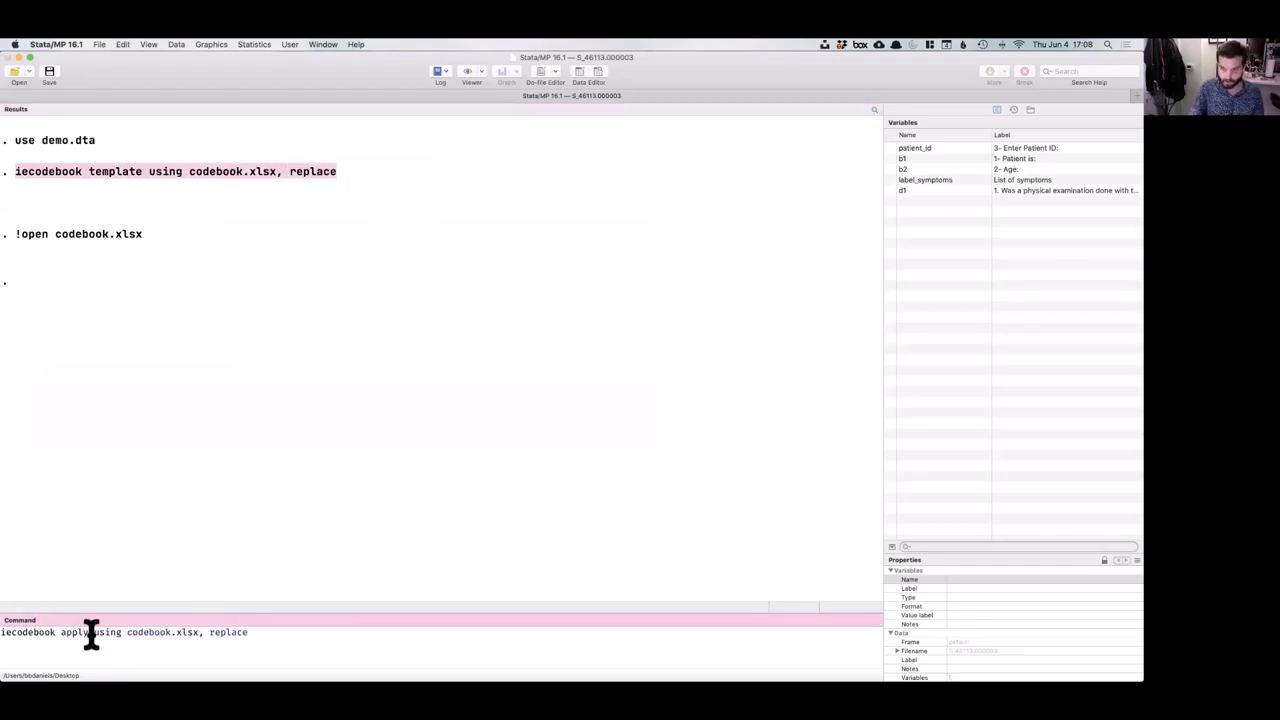
{"action": "key", "text": "Return"}
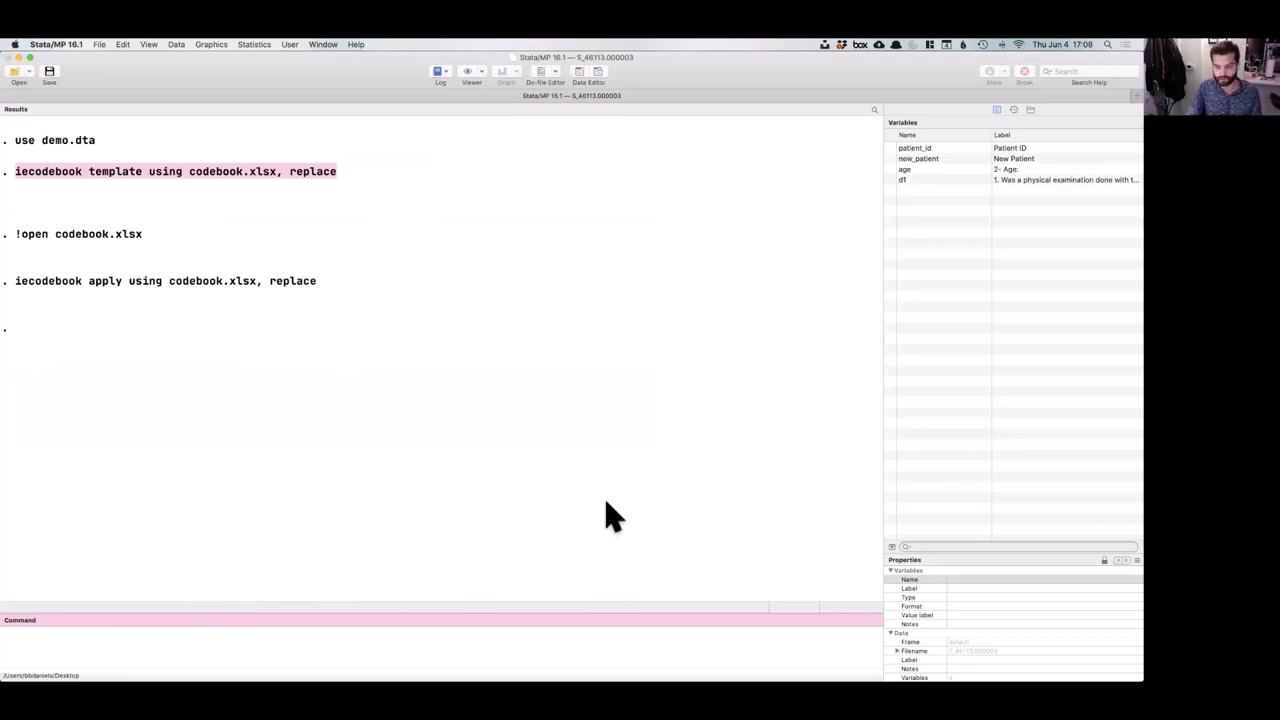
Run ta new_patient, showing No 2 (28.57%) and Yes 5 (71.43%) out of 7.
{"action": "left_click", "coordinate": [405, 634]}
{"action": "type", "text": "ta"}
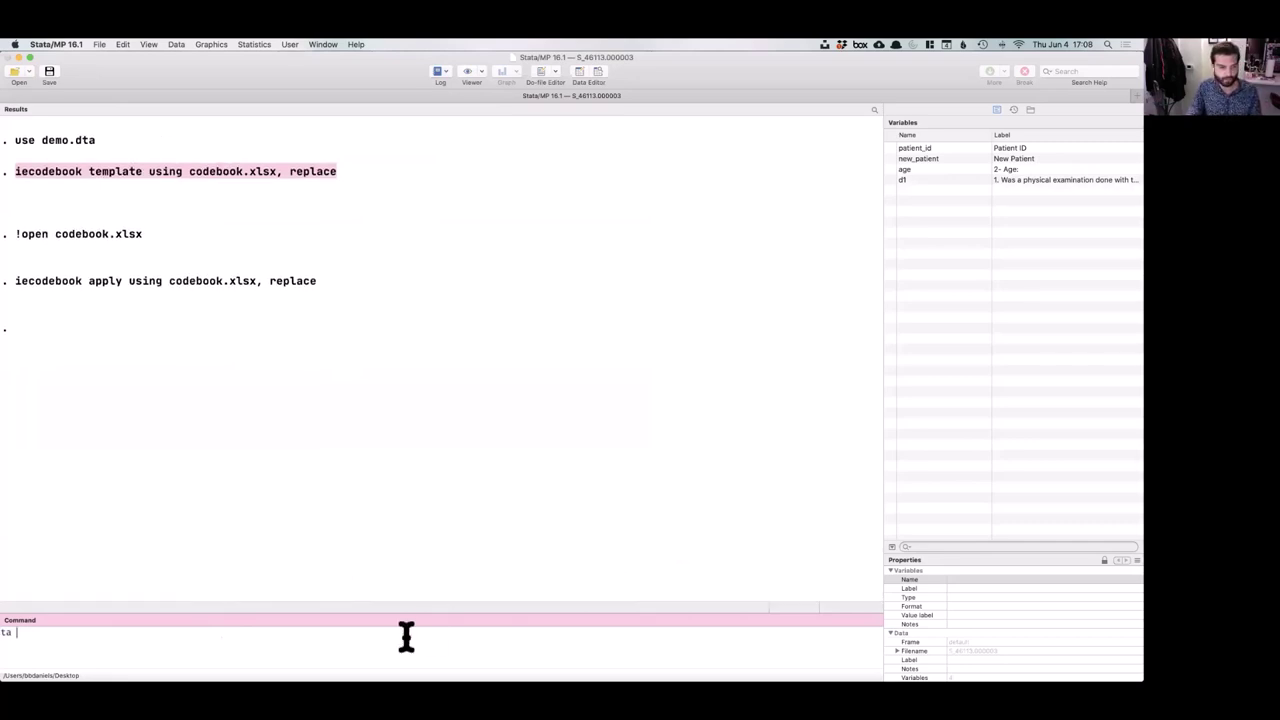
{"action": "double_click", "coordinate": [925, 159]}
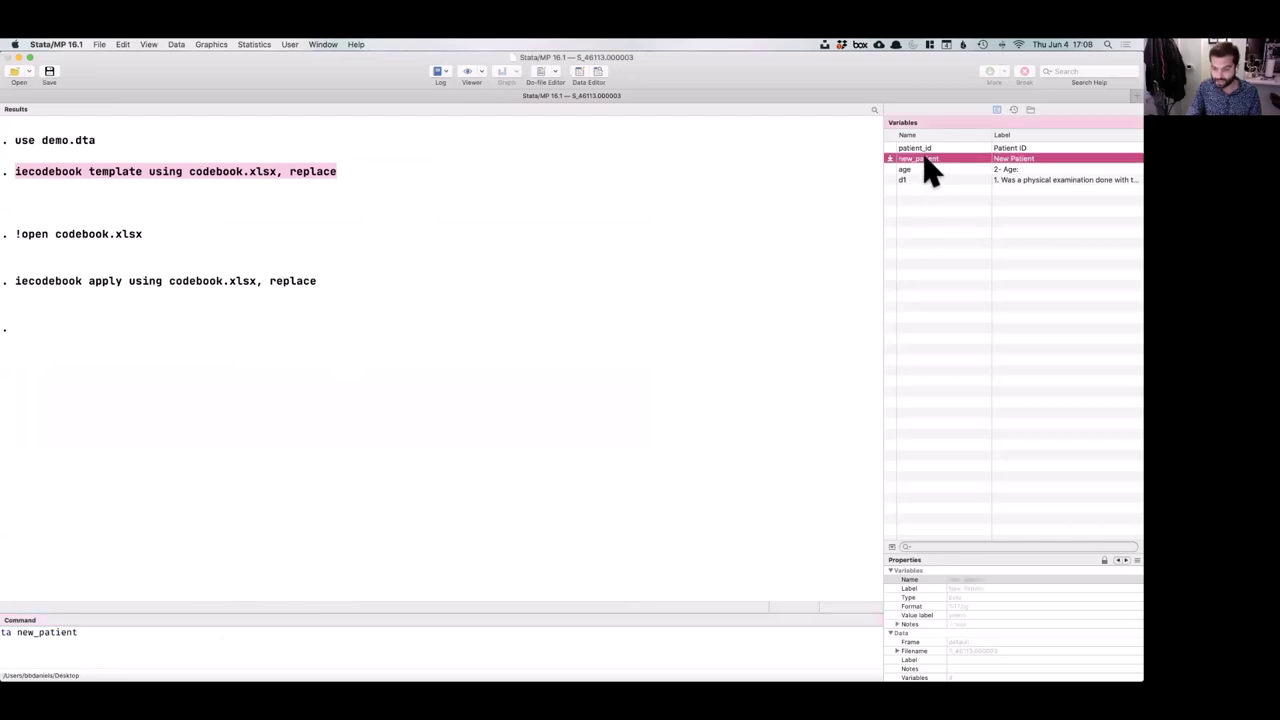
{"action": "left_click", "coordinate": [334, 655]}
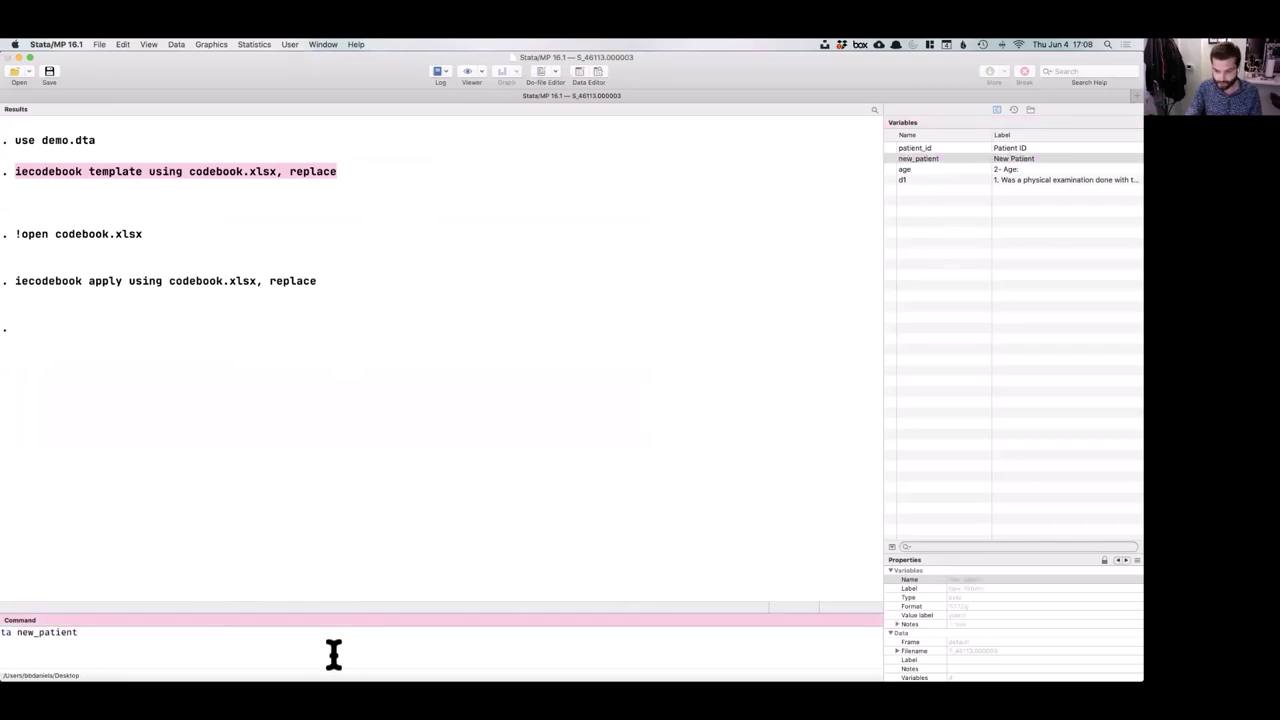
{"action": "key", "text": "Return"}
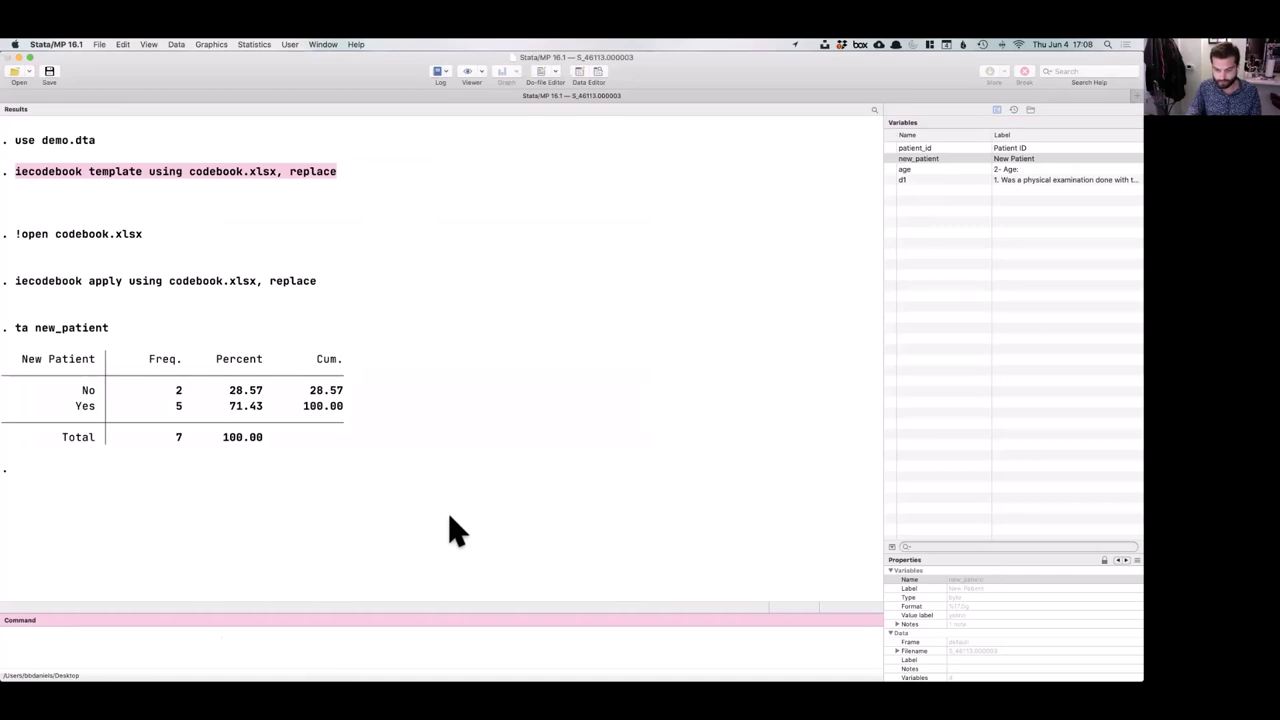